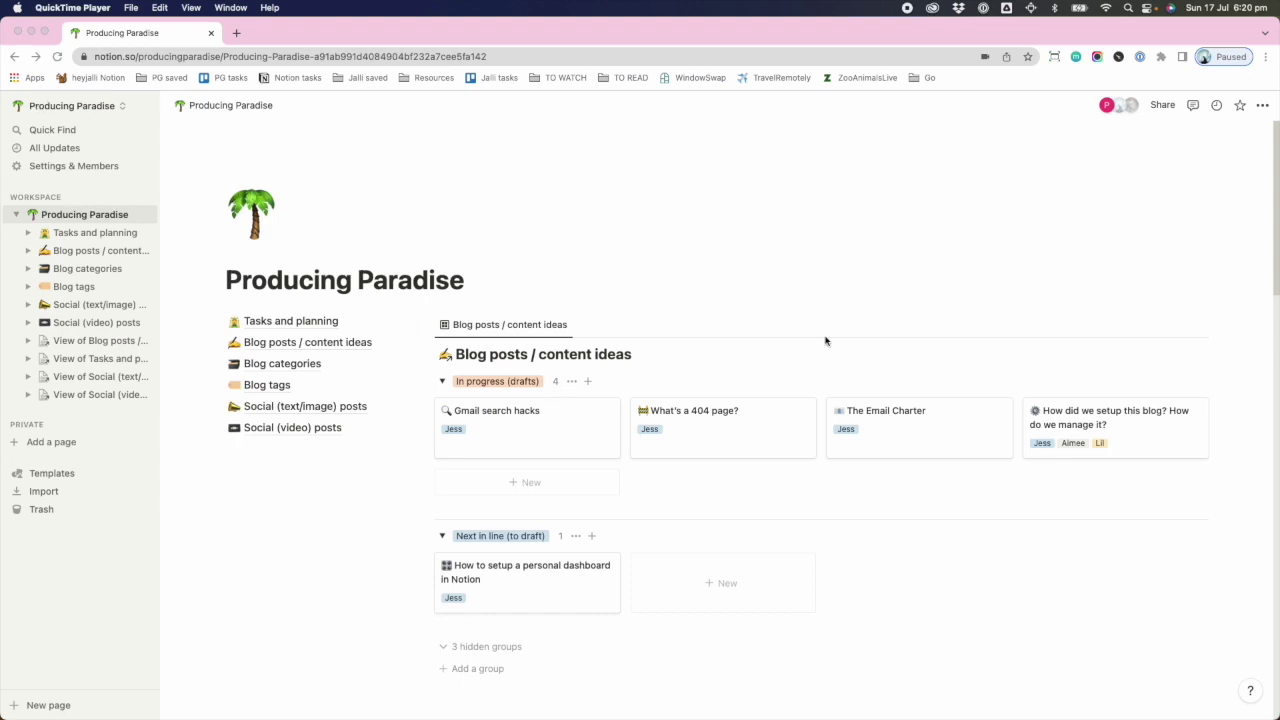
- Create a new private page titled 'Jess' dashboard' with a squirrel icon
scroll(927, 360, "down", 5)
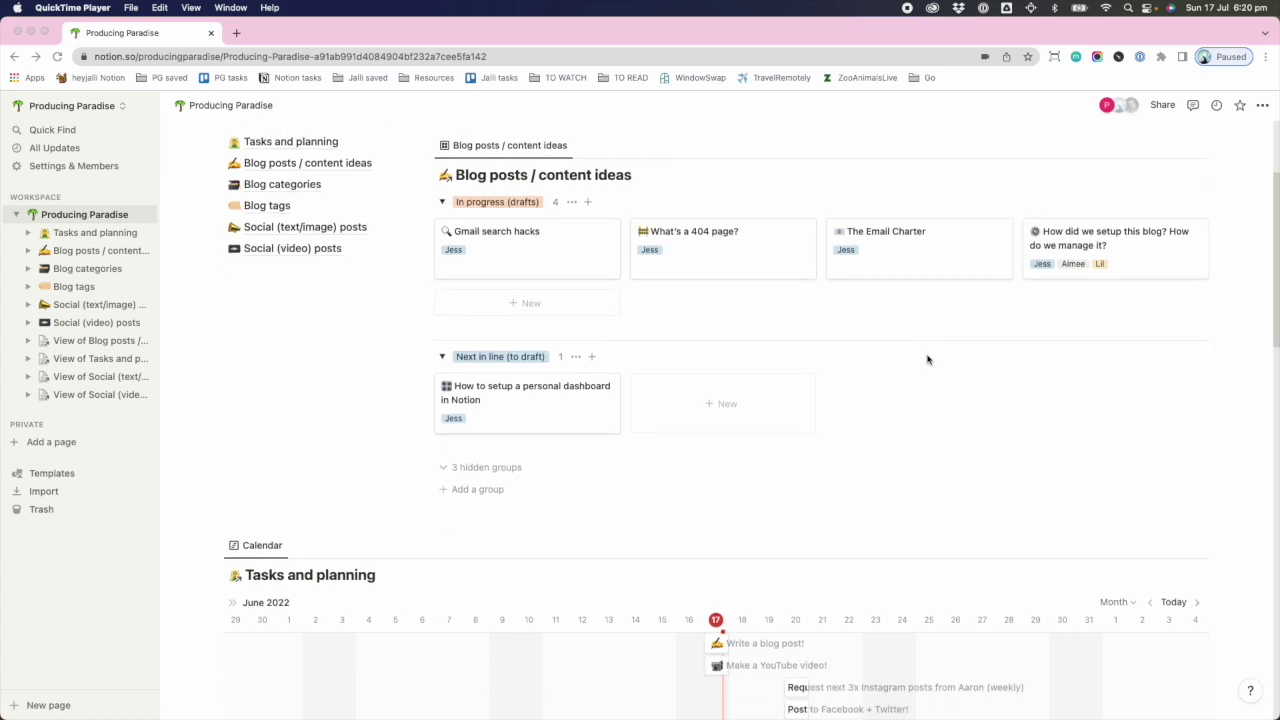
scroll(927, 360, "down", 6)
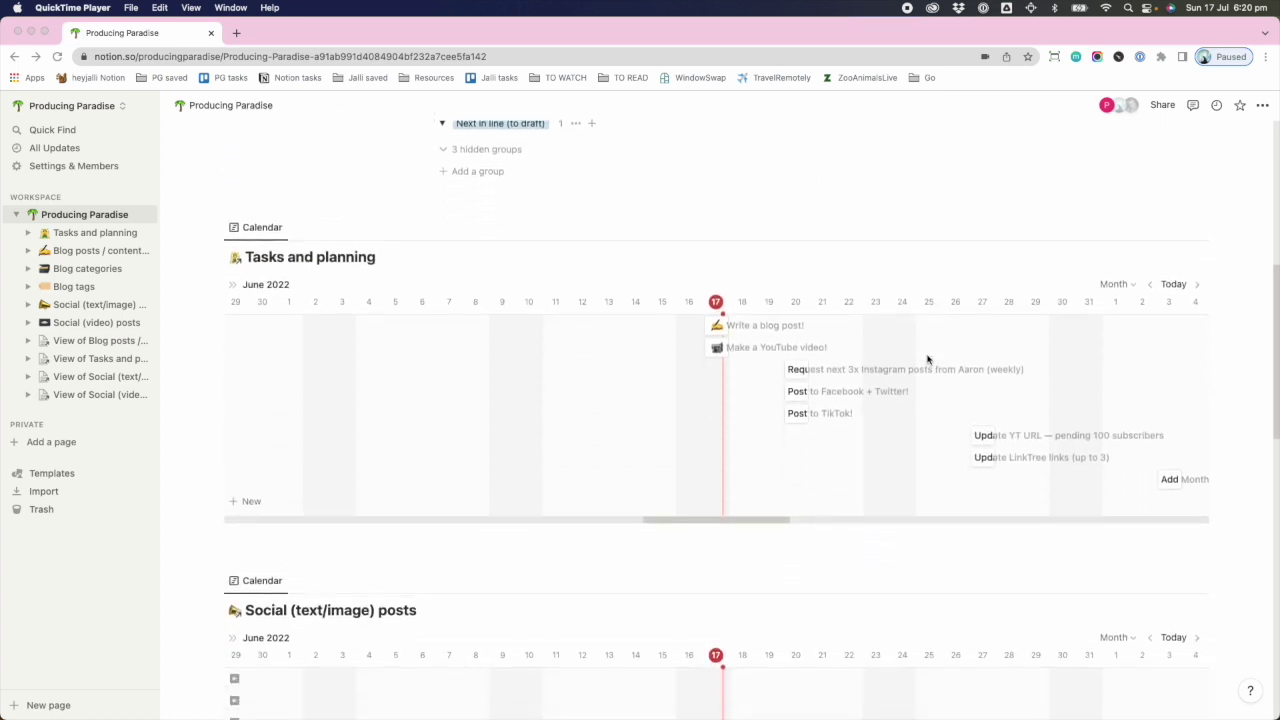
scroll(927, 360, "down", 4)
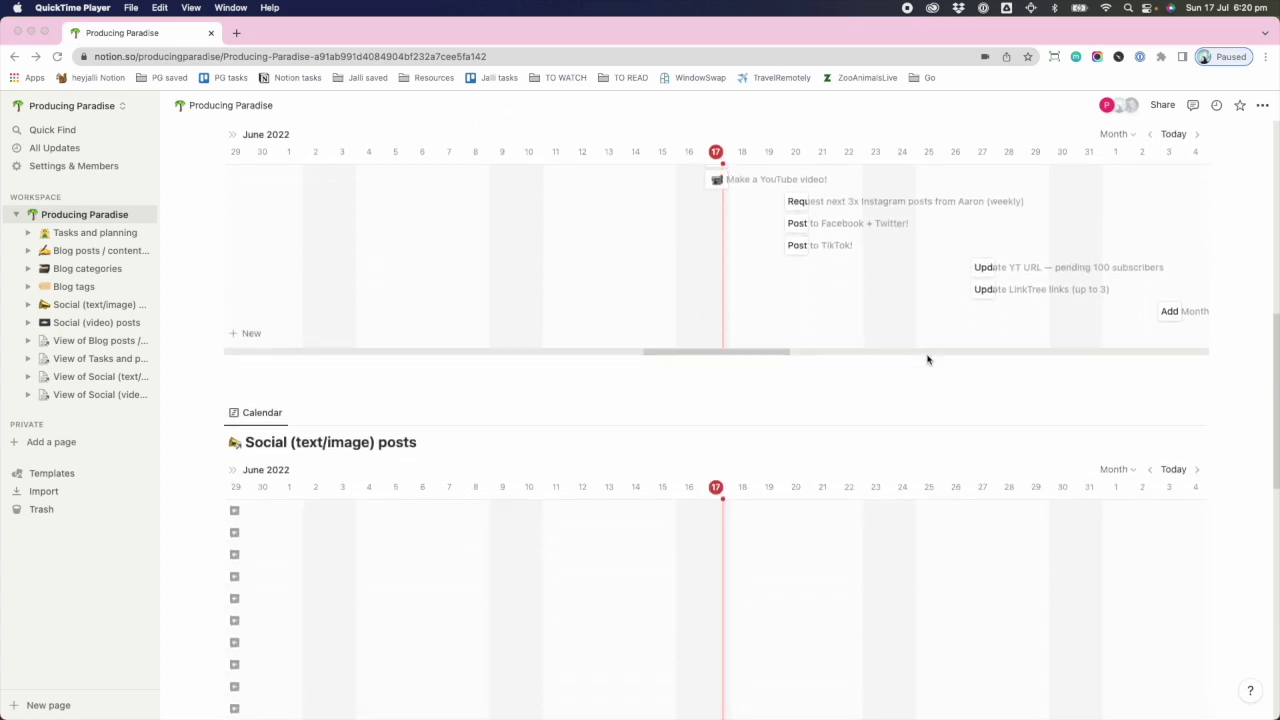
scroll(927, 360, "down", 12)
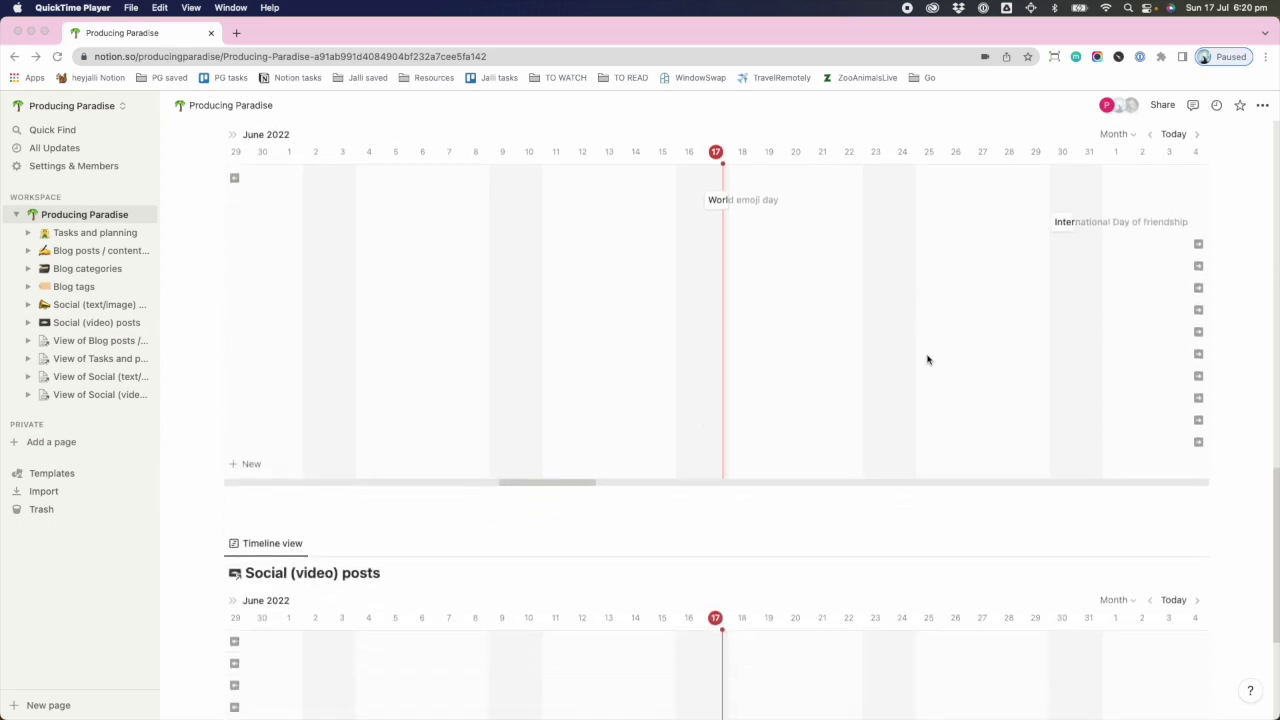
scroll(927, 360, "up", 20)
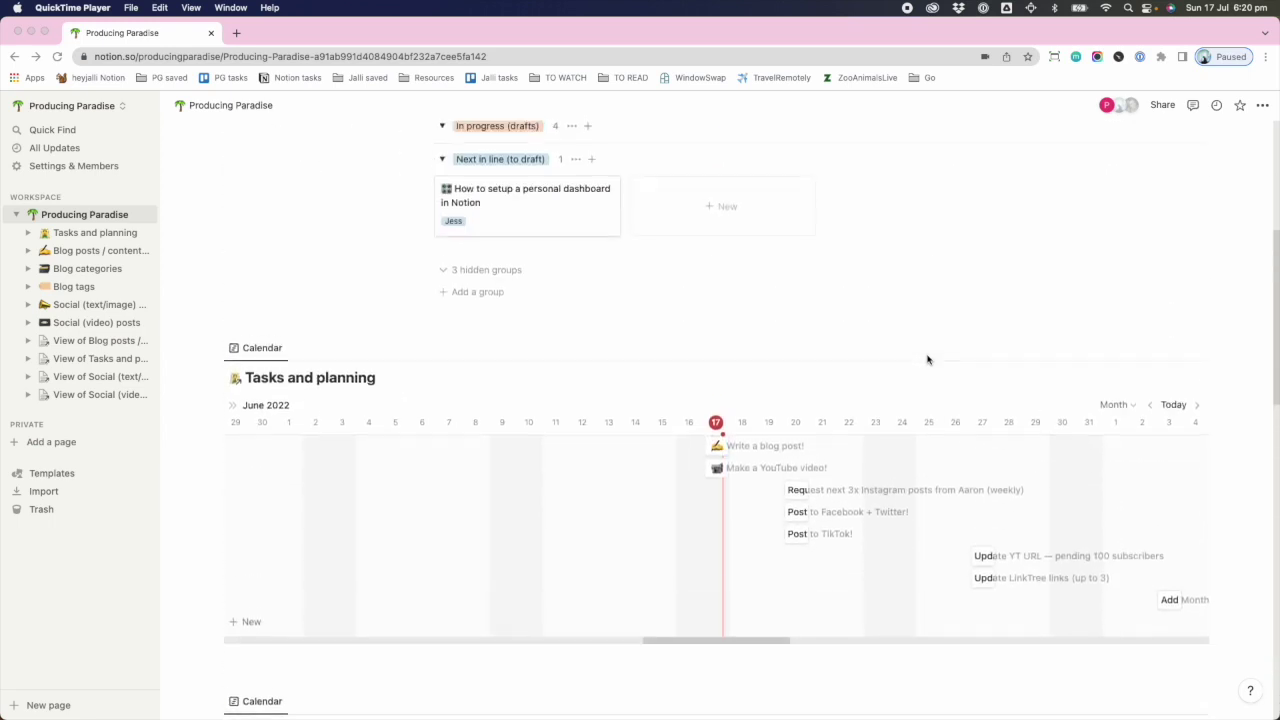
scroll(925, 361, "up", 1)
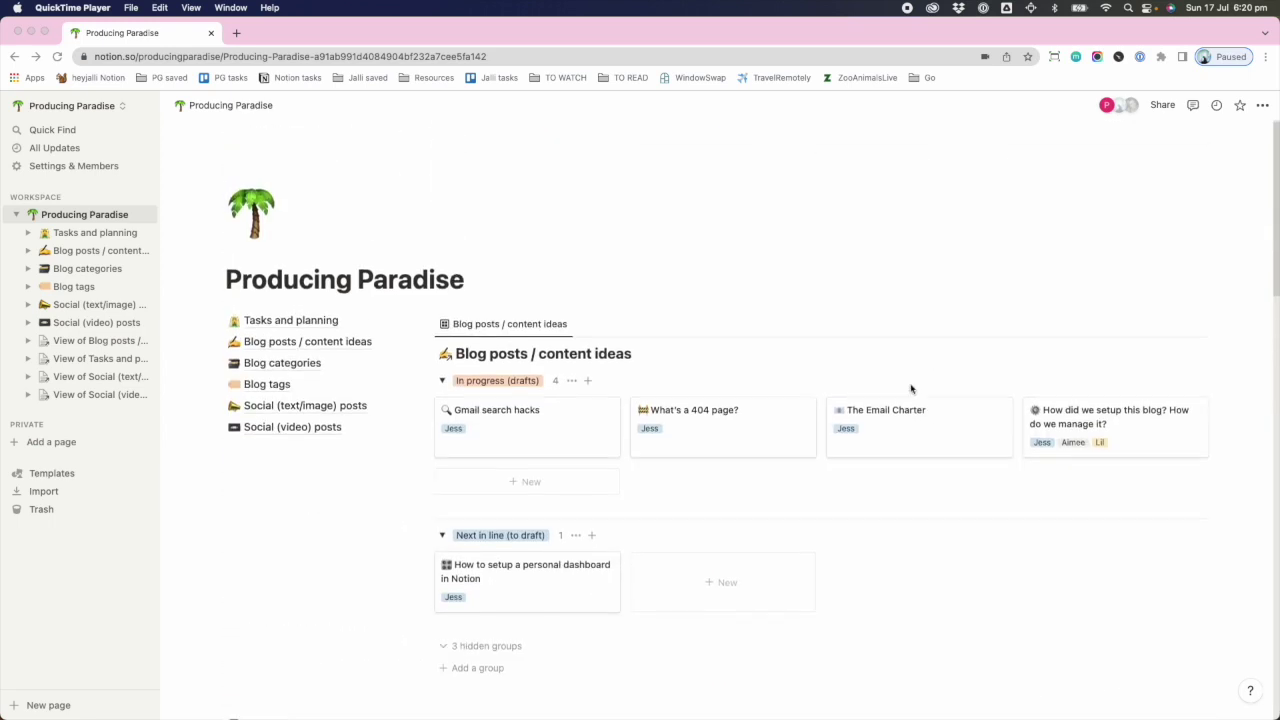
left_click(437, 598)
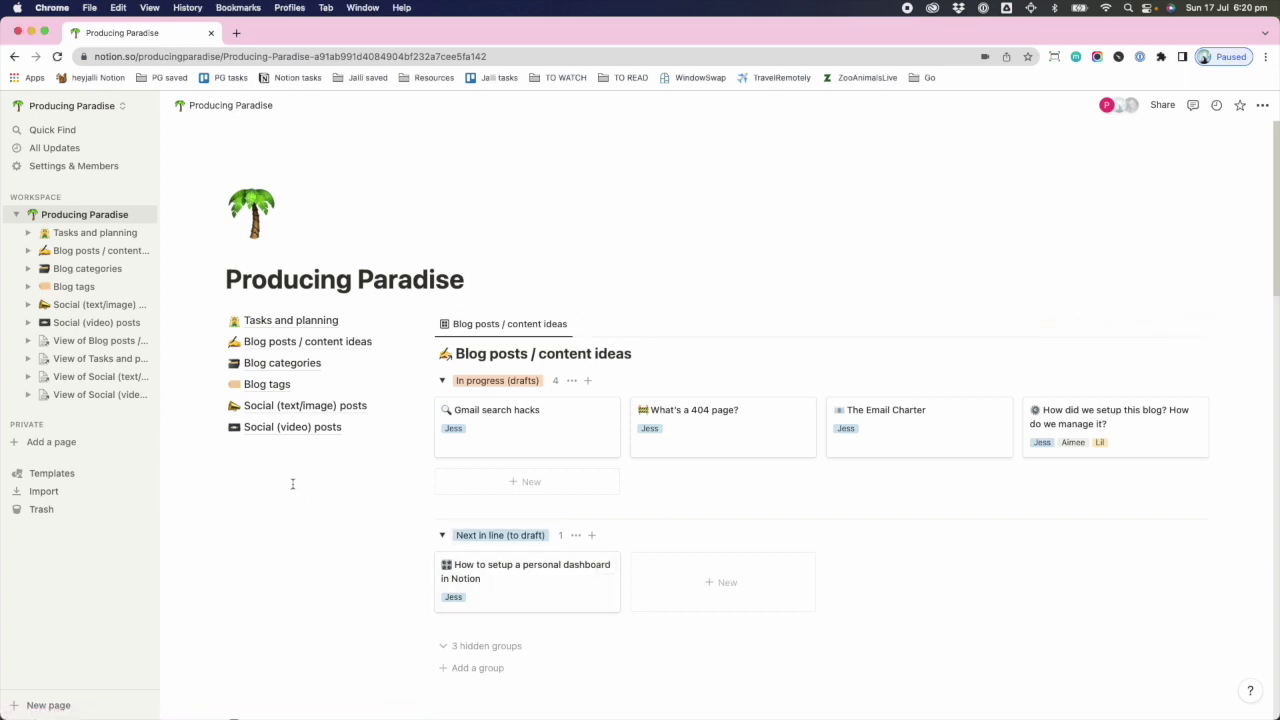
left_click(50, 445)
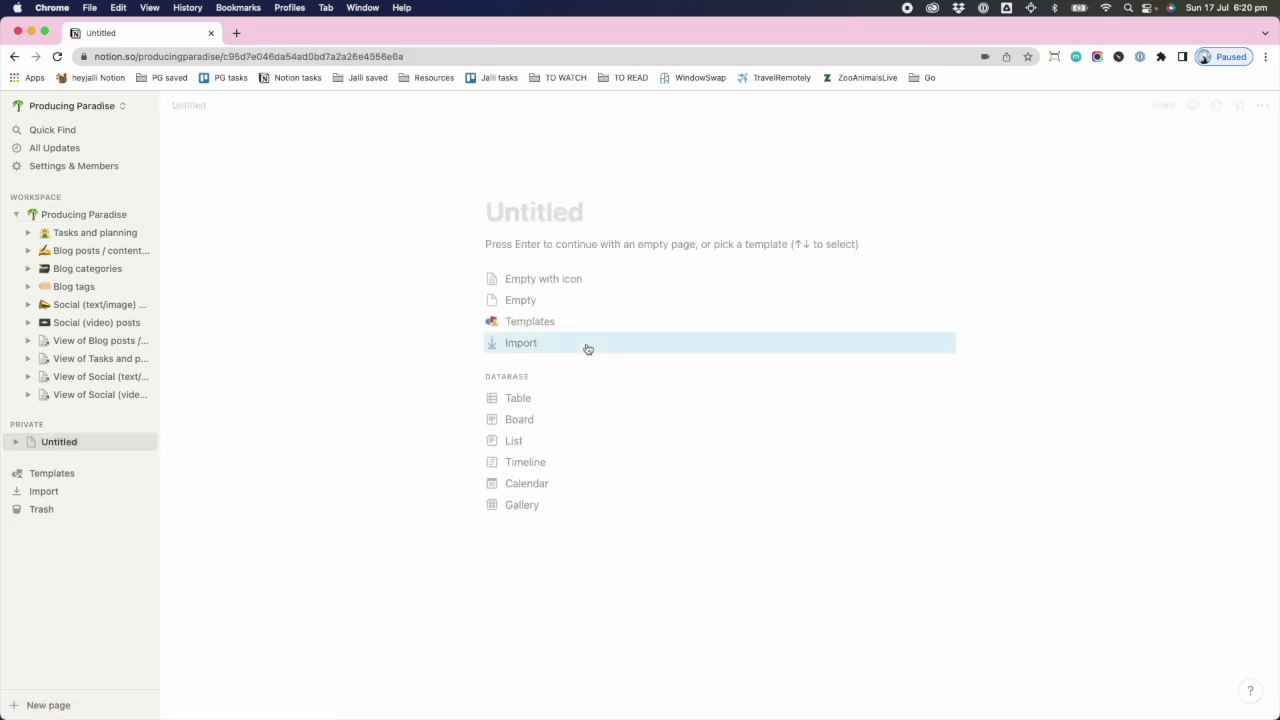
type("Jess’ dashboard")
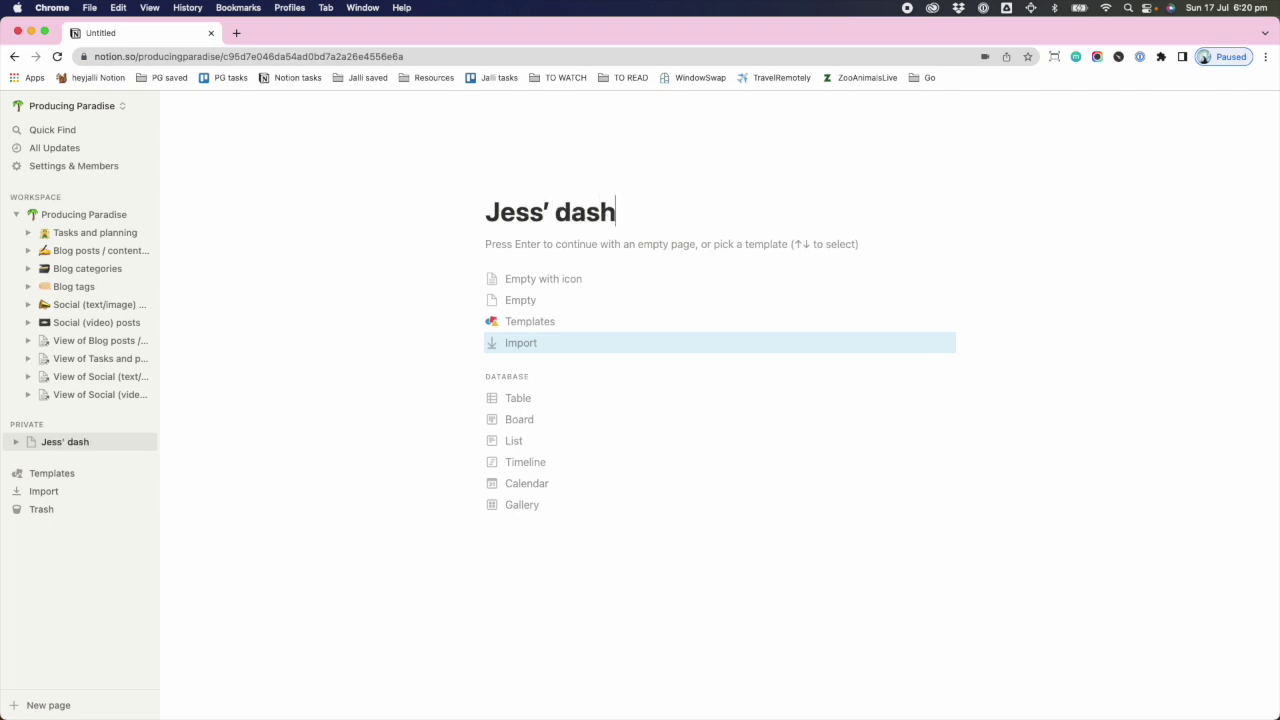
left_click(512, 278)
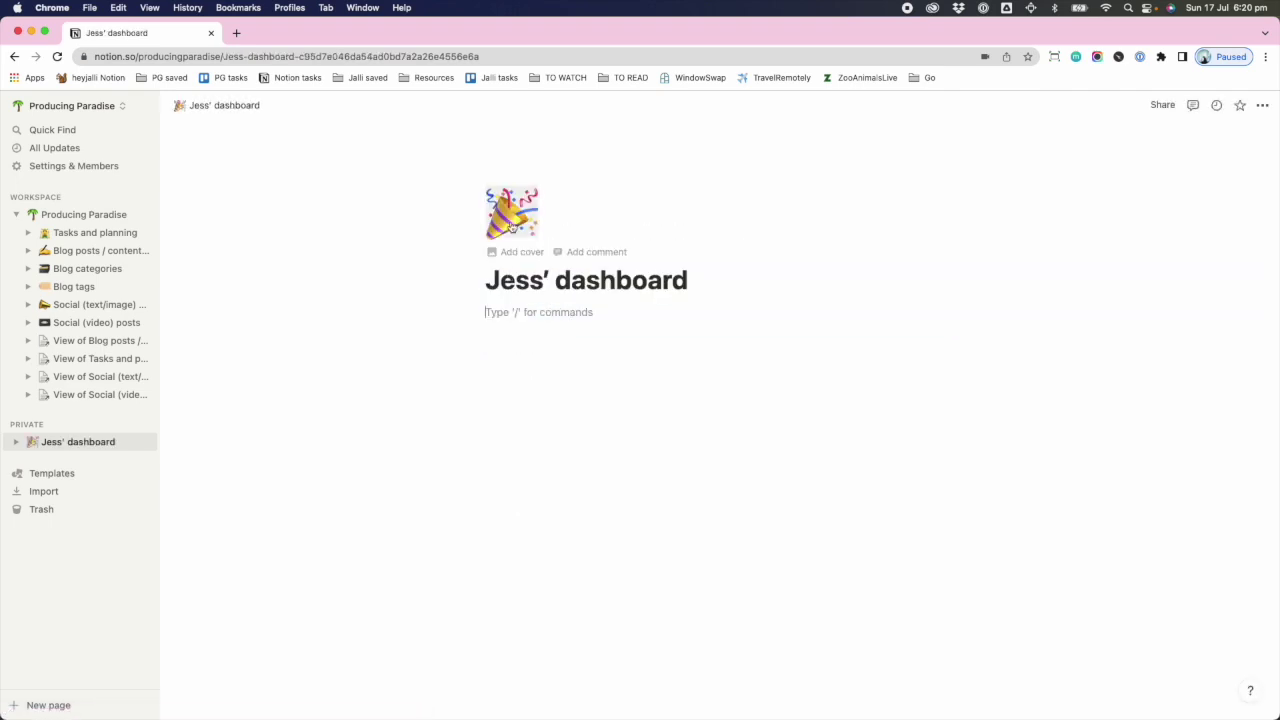
left_click(512, 212)
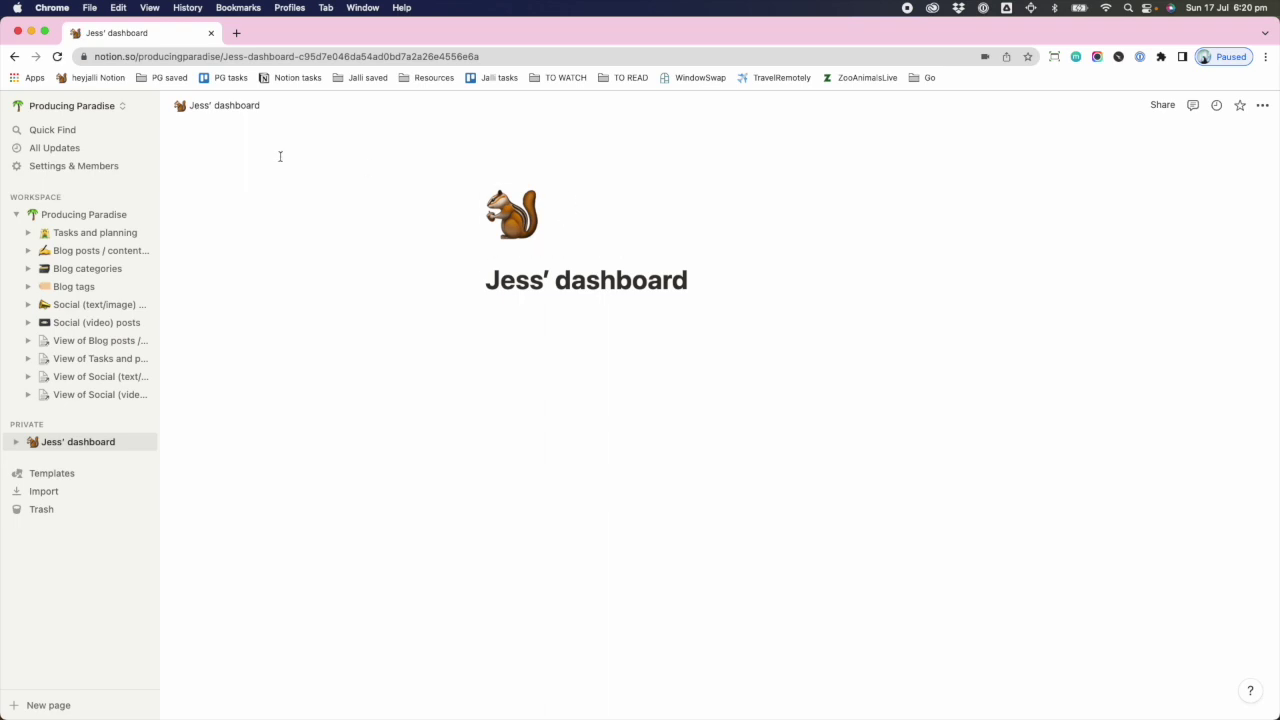
- Collapse the sidebar, set the page to full width, and add a cover banner
left_click(150, 107)
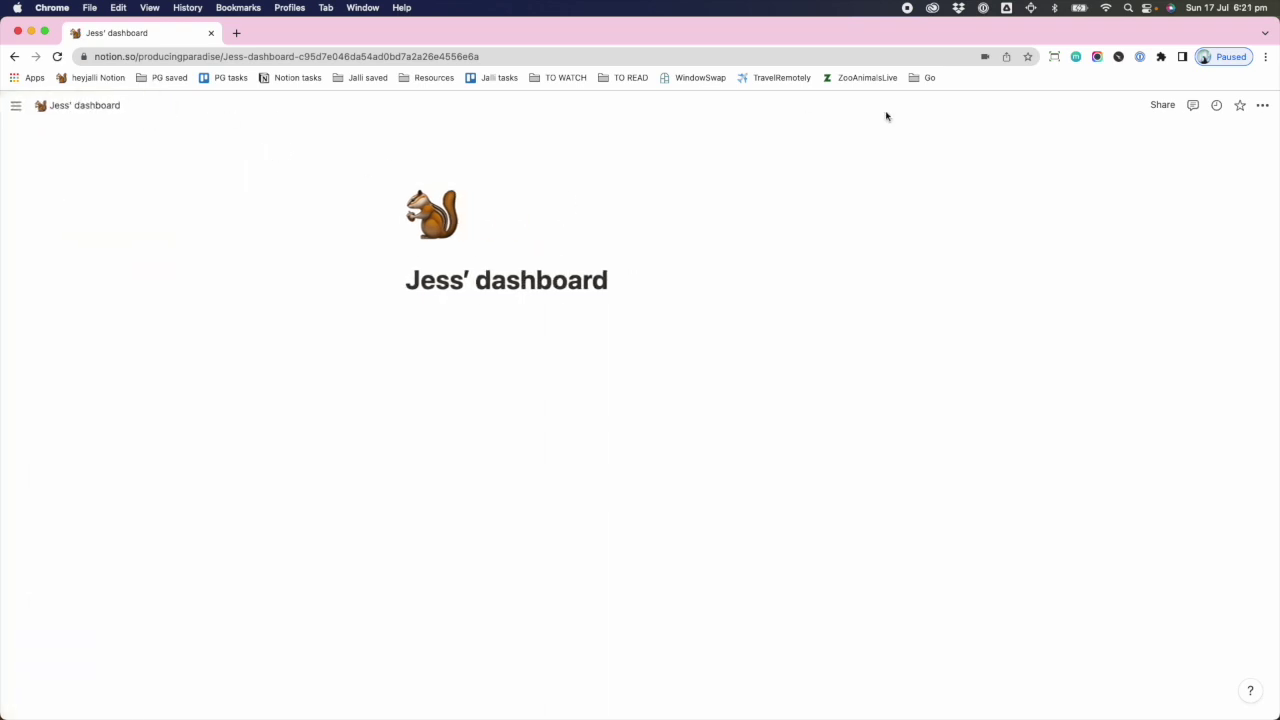
left_click(1262, 105)
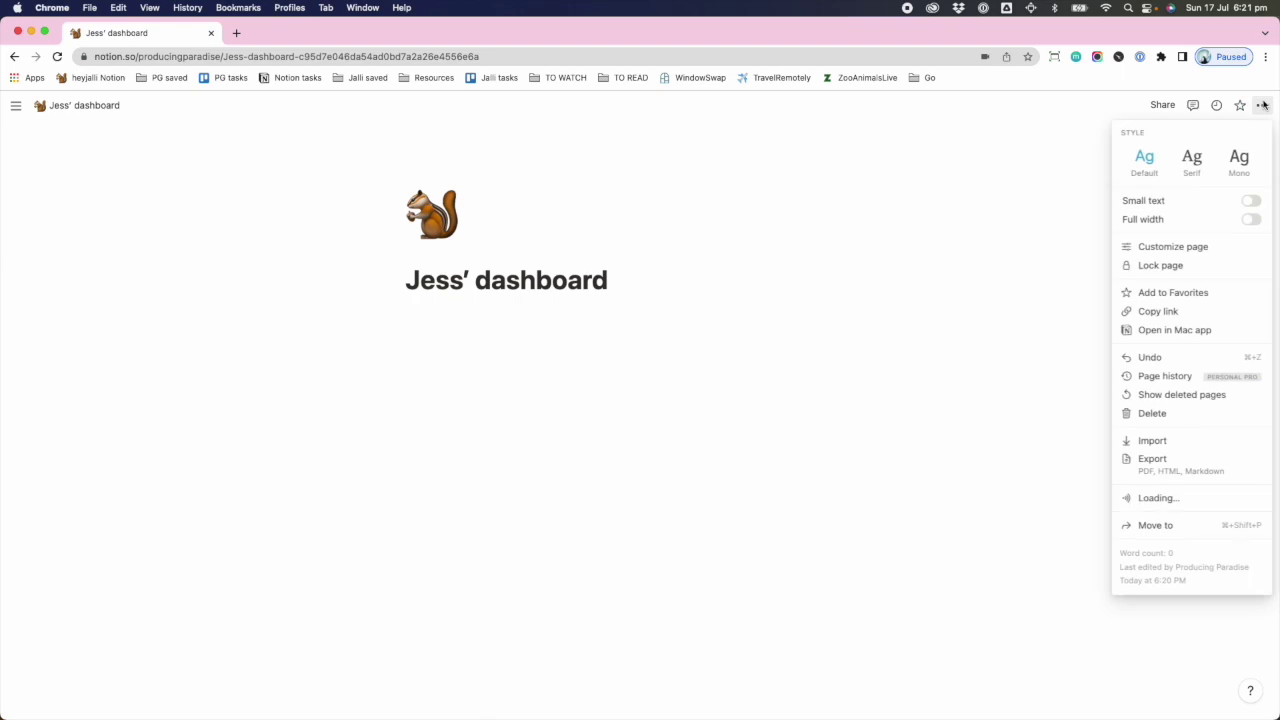
left_click(1252, 222)
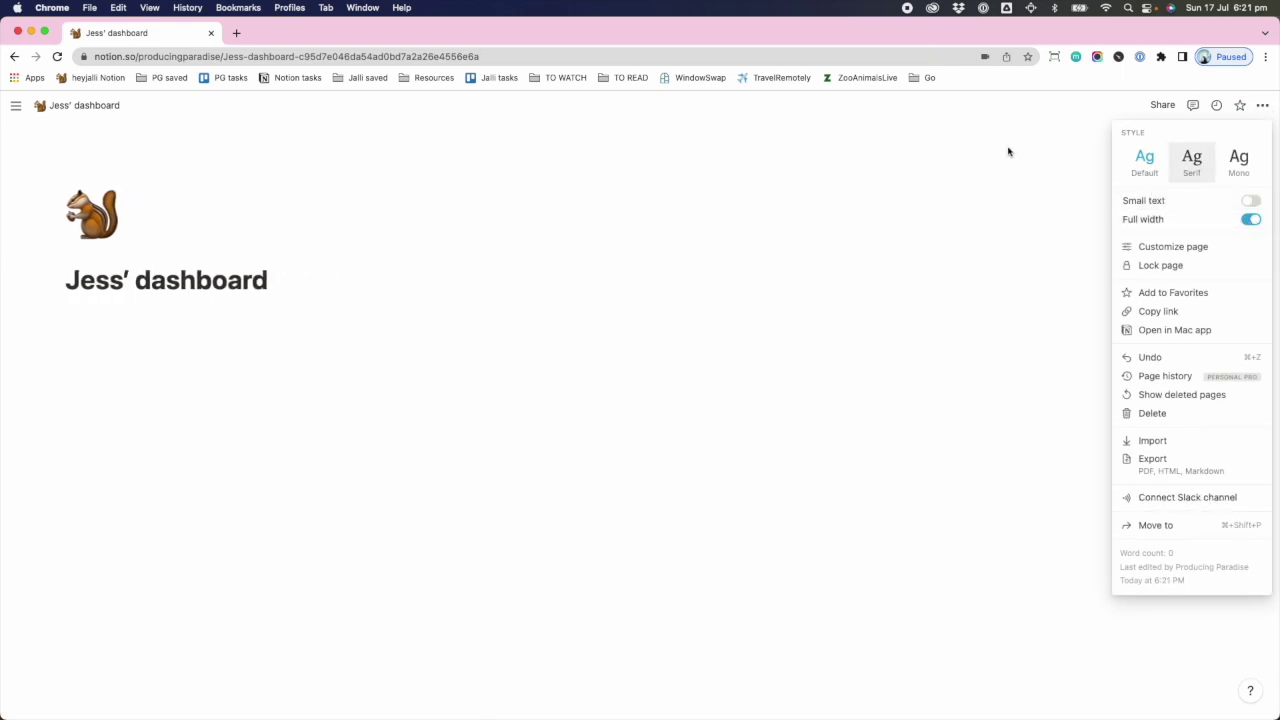
left_click(941, 188)
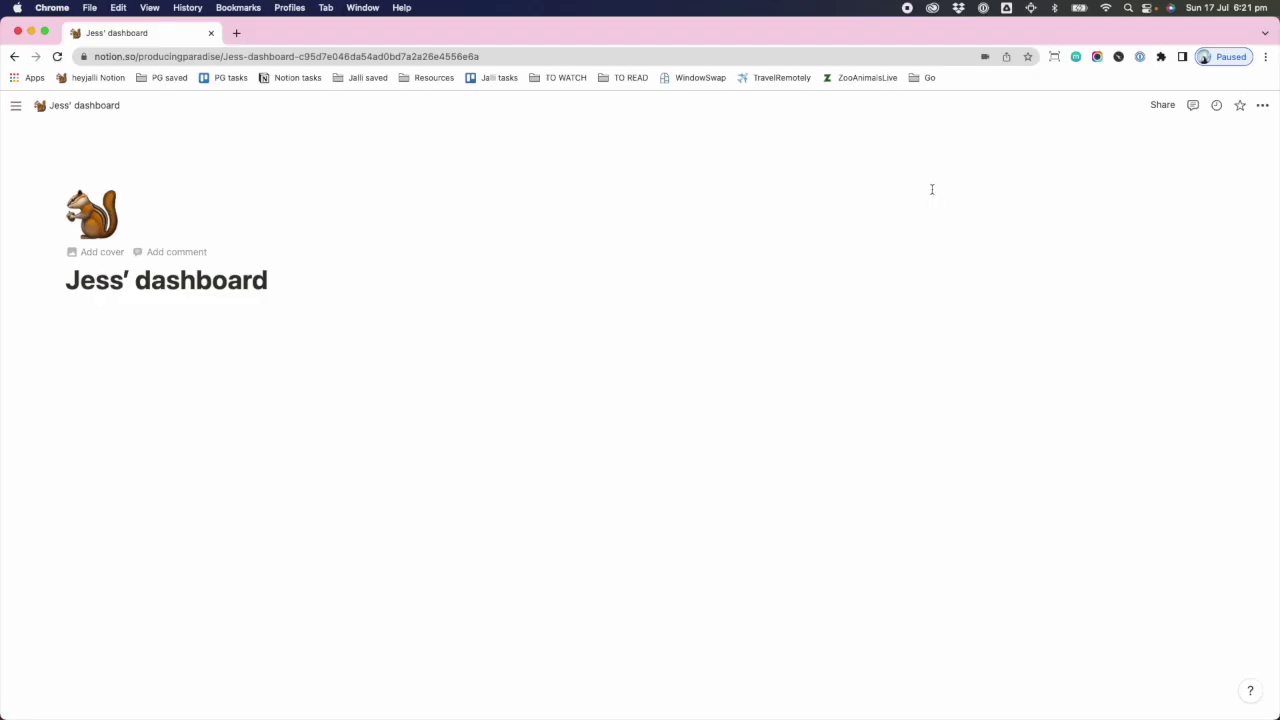
left_click(78, 252)
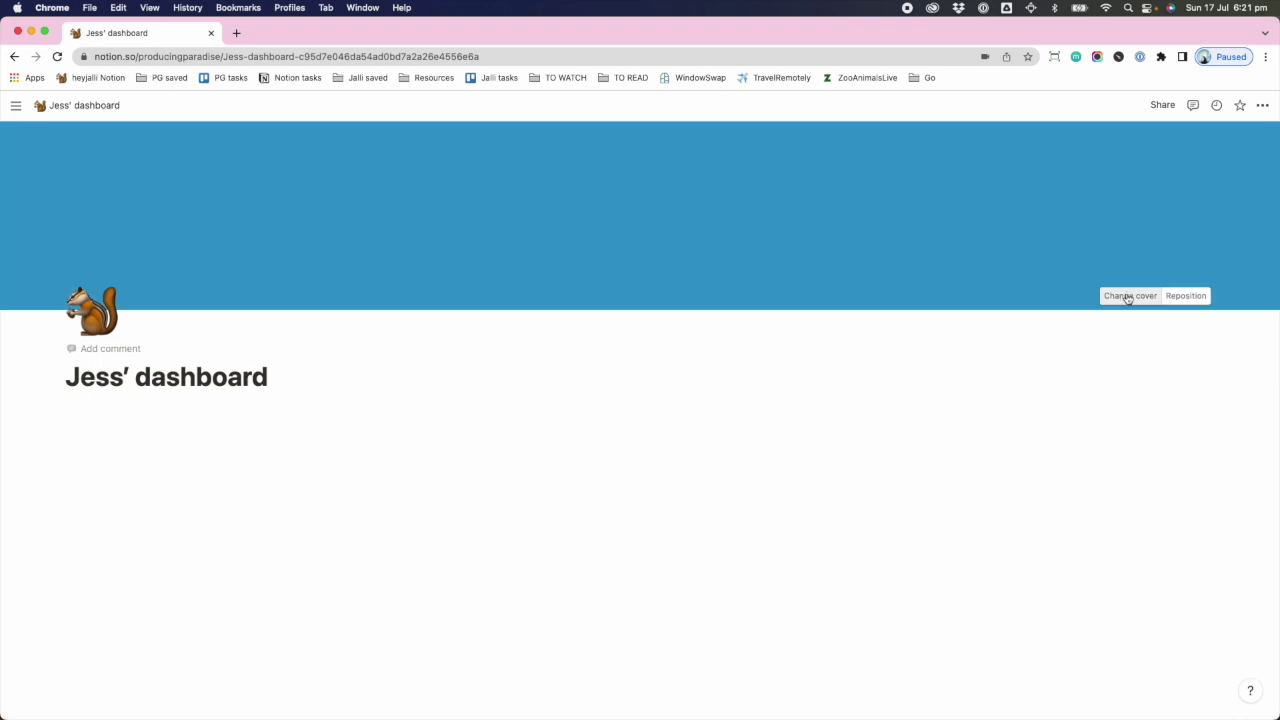
- Replace the cover with an Unsplash photo of palm trees and mountains
left_click(1127, 298)
left_click(1064, 320)
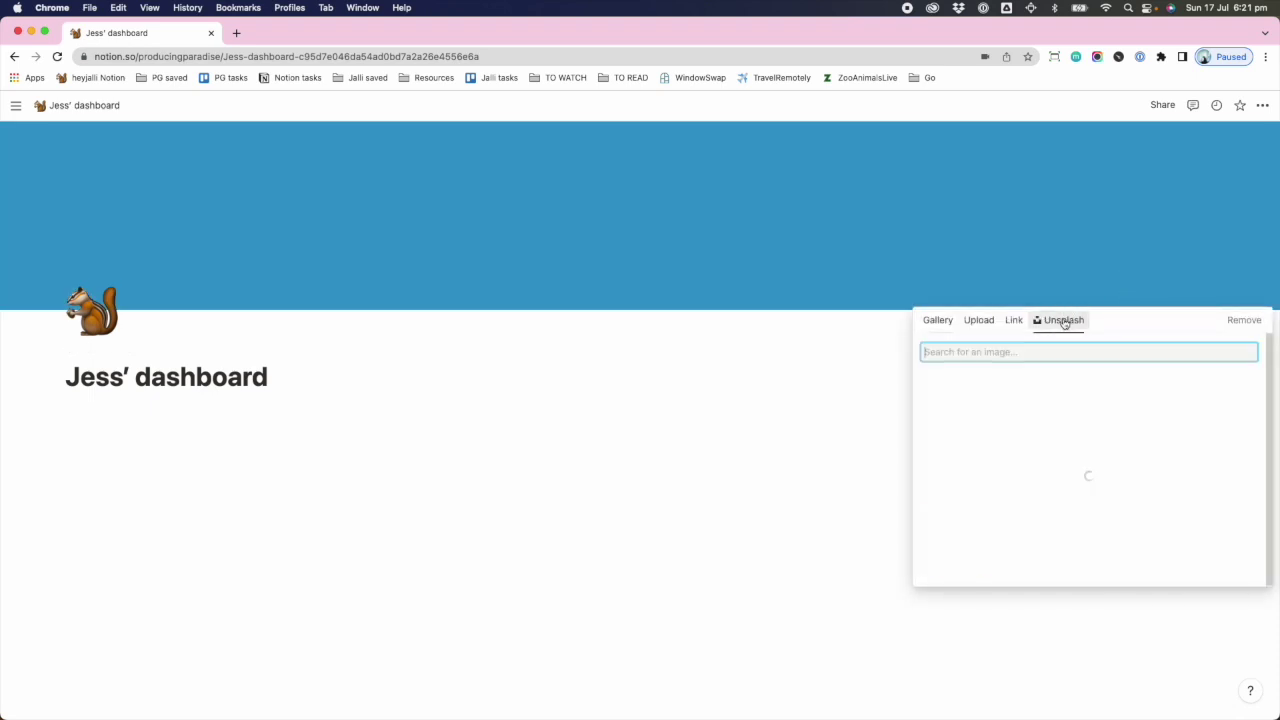
type("poa")
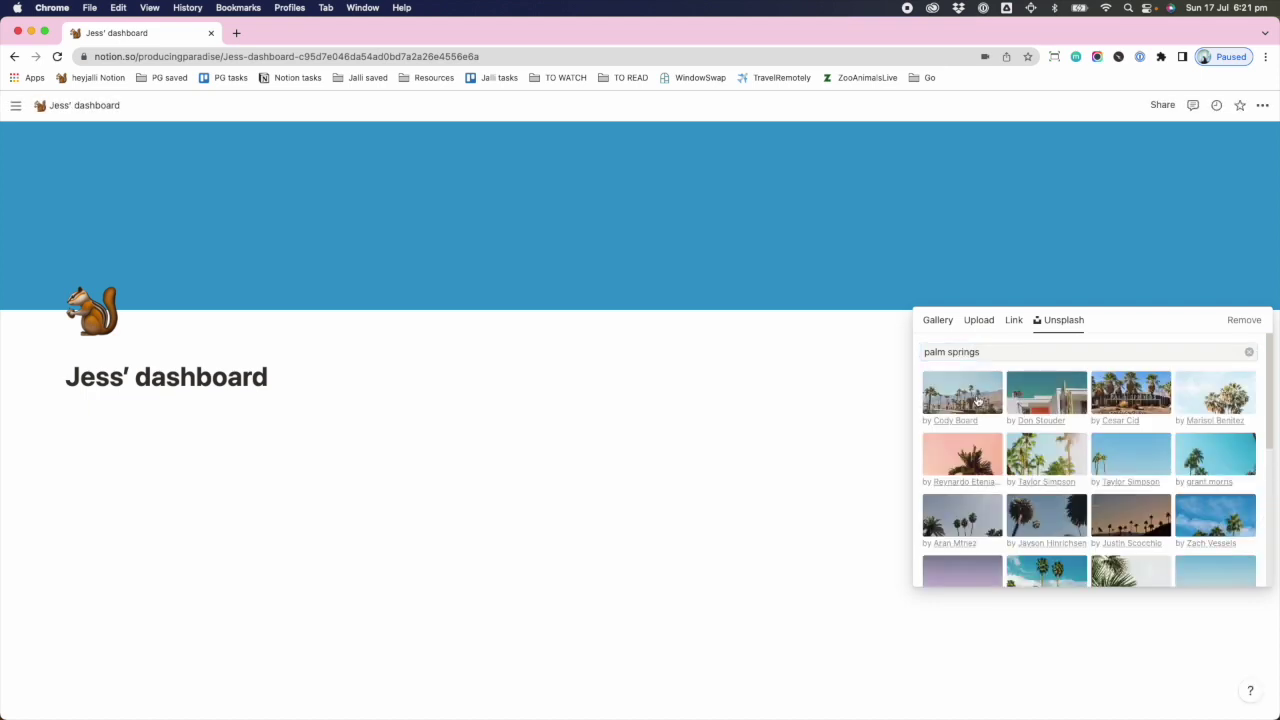
left_click(983, 401)
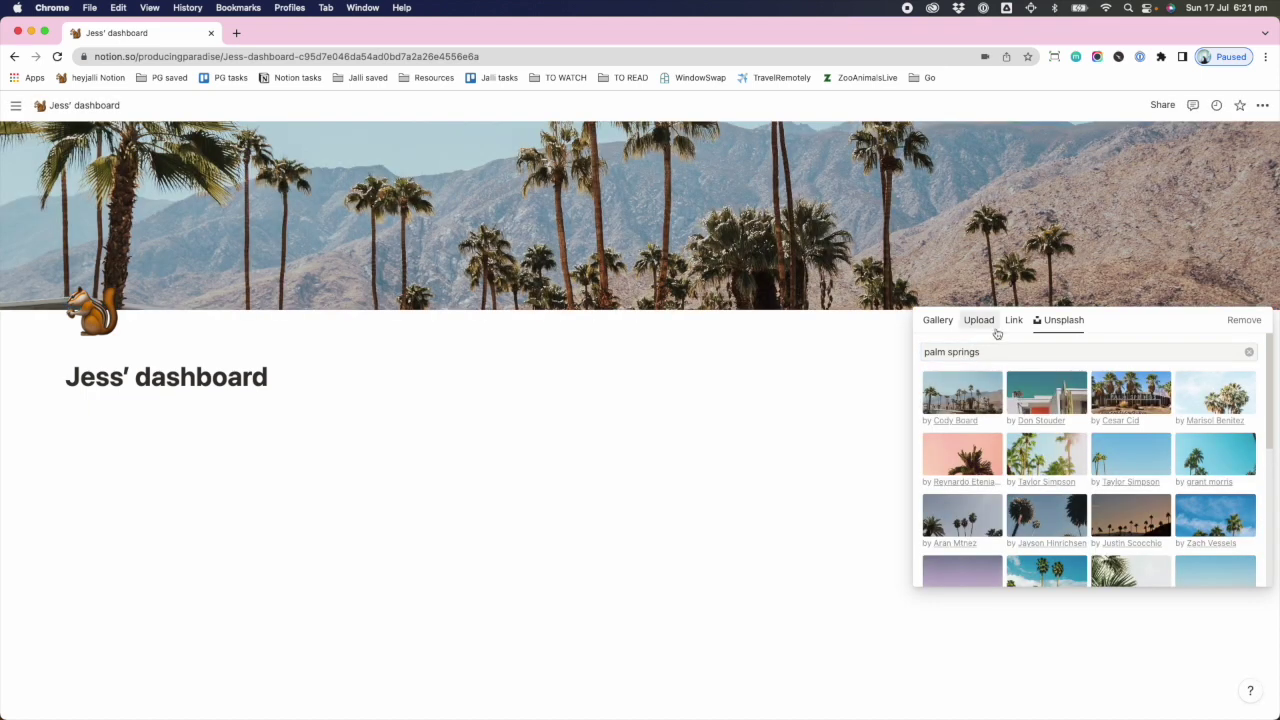
left_click(1146, 281)
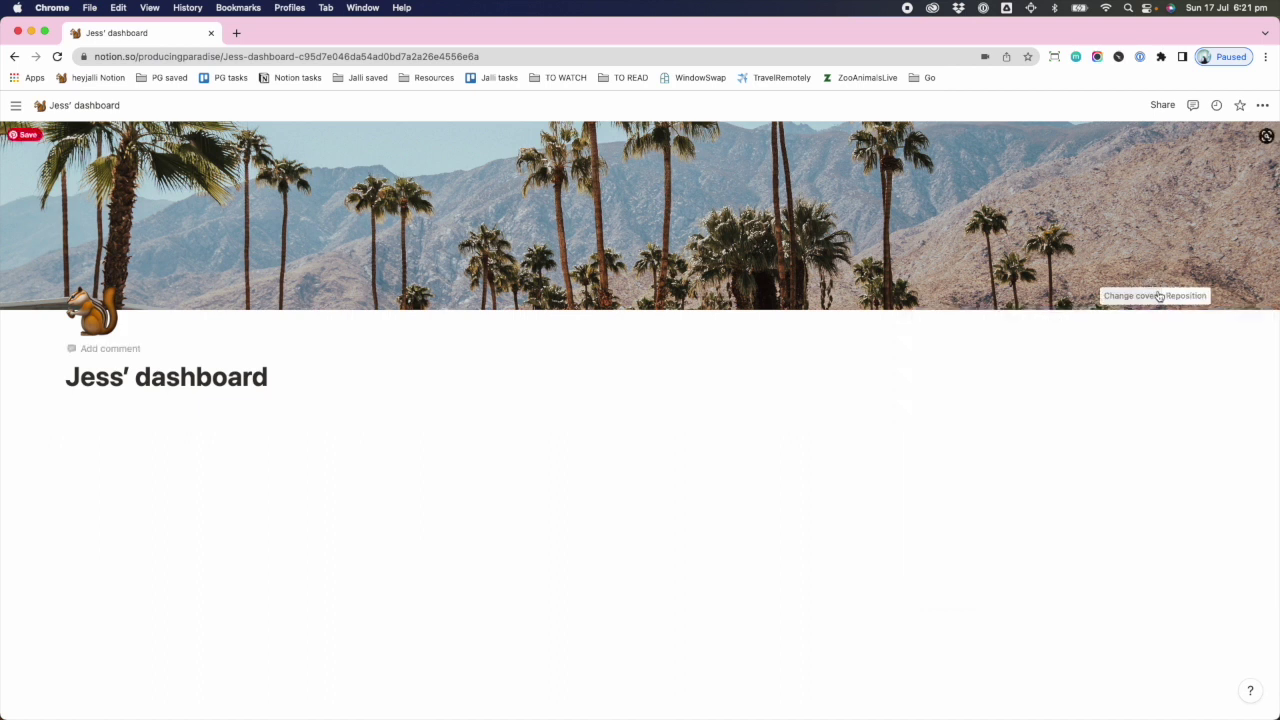
- Reposition the cover image to show more sky and save the position
left_click(1186, 295)
left_click_drag(1041, 204, 1144, 311)
left_click(1146, 295)
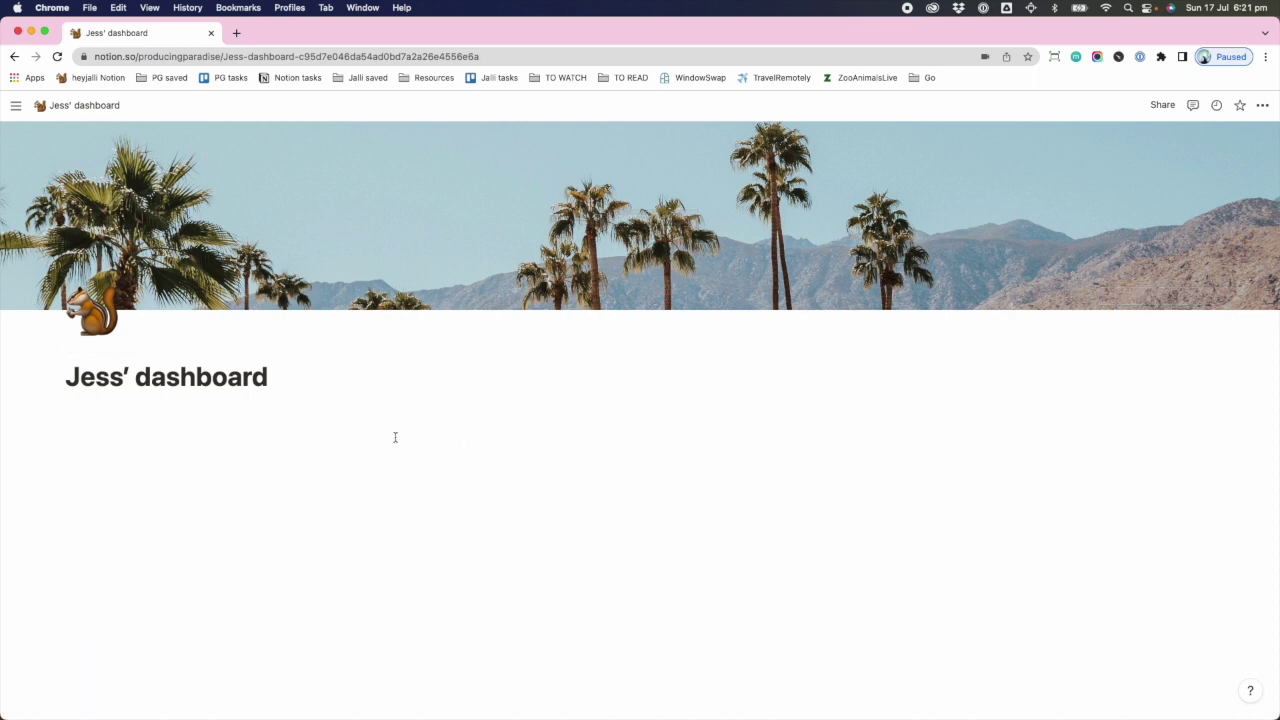
- Insert a linked view of the Tasks and planning database under the title via /create
left_click(301, 426)
type("/creat")
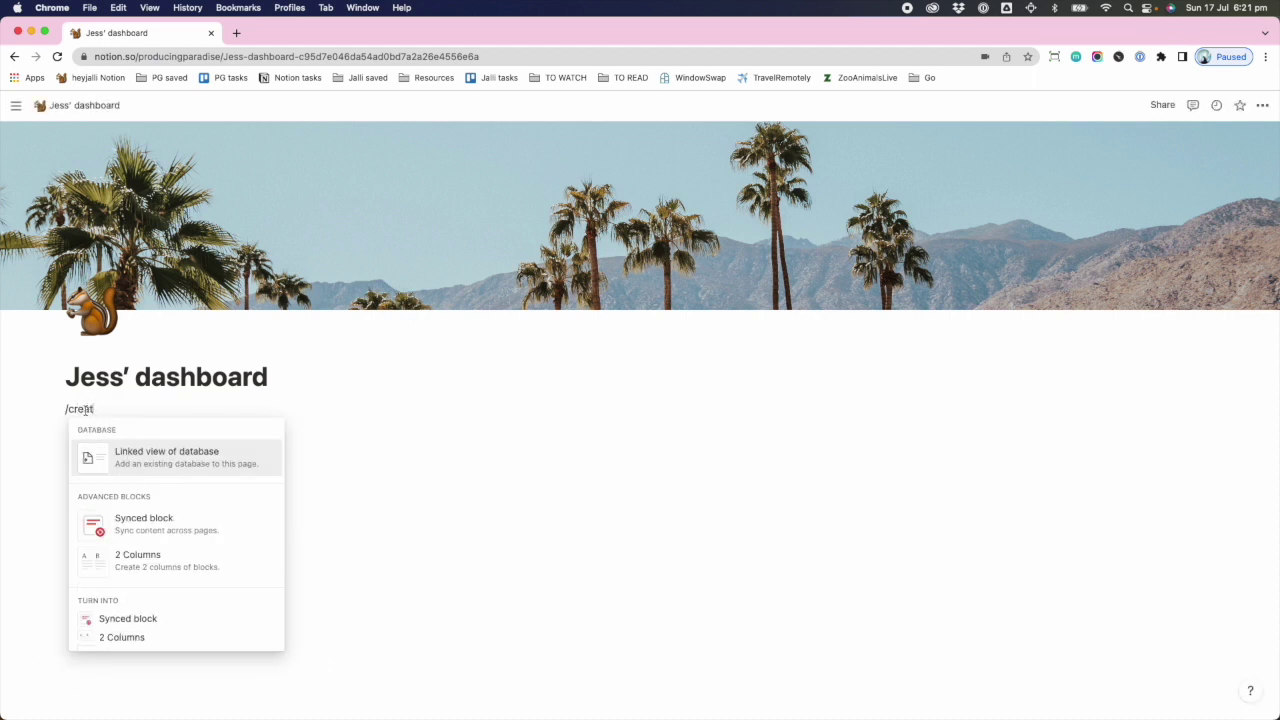
left_click(148, 458)
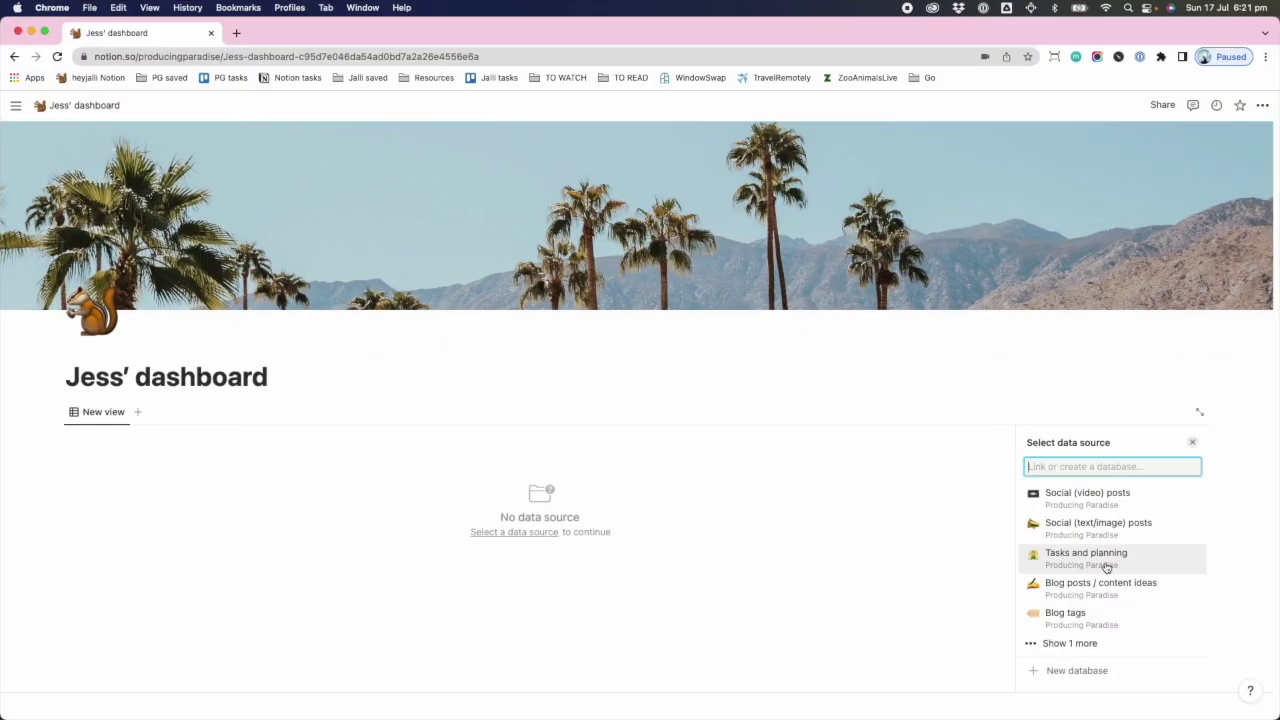
left_click(1090, 557)
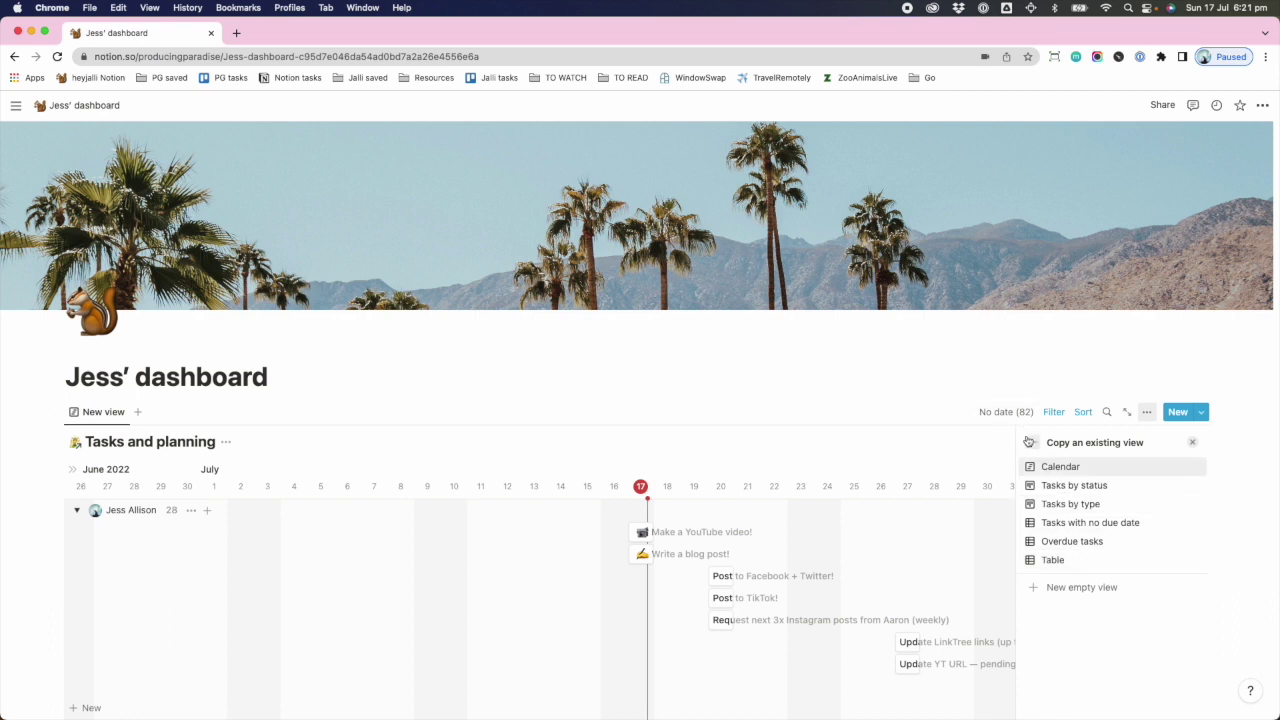
- Create a gallery view named 'PP tasks' with large cards and no card previews
left_click(1082, 587)
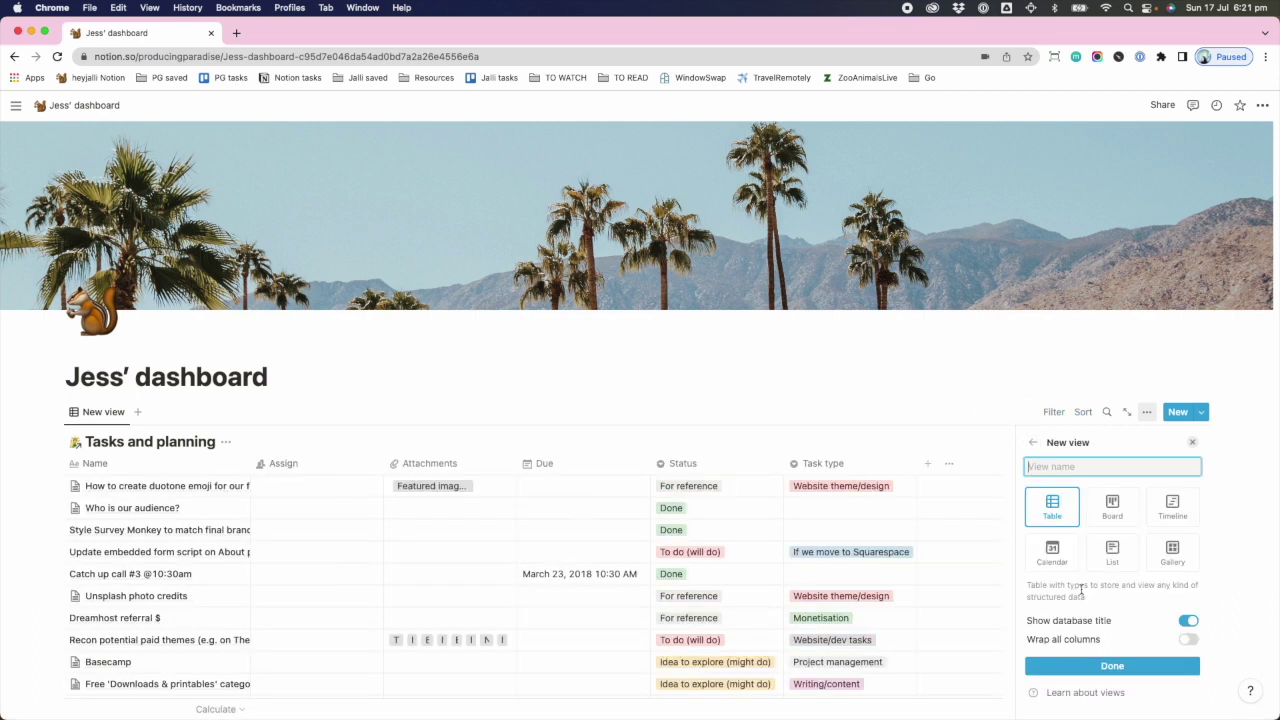
left_click(1180, 551)
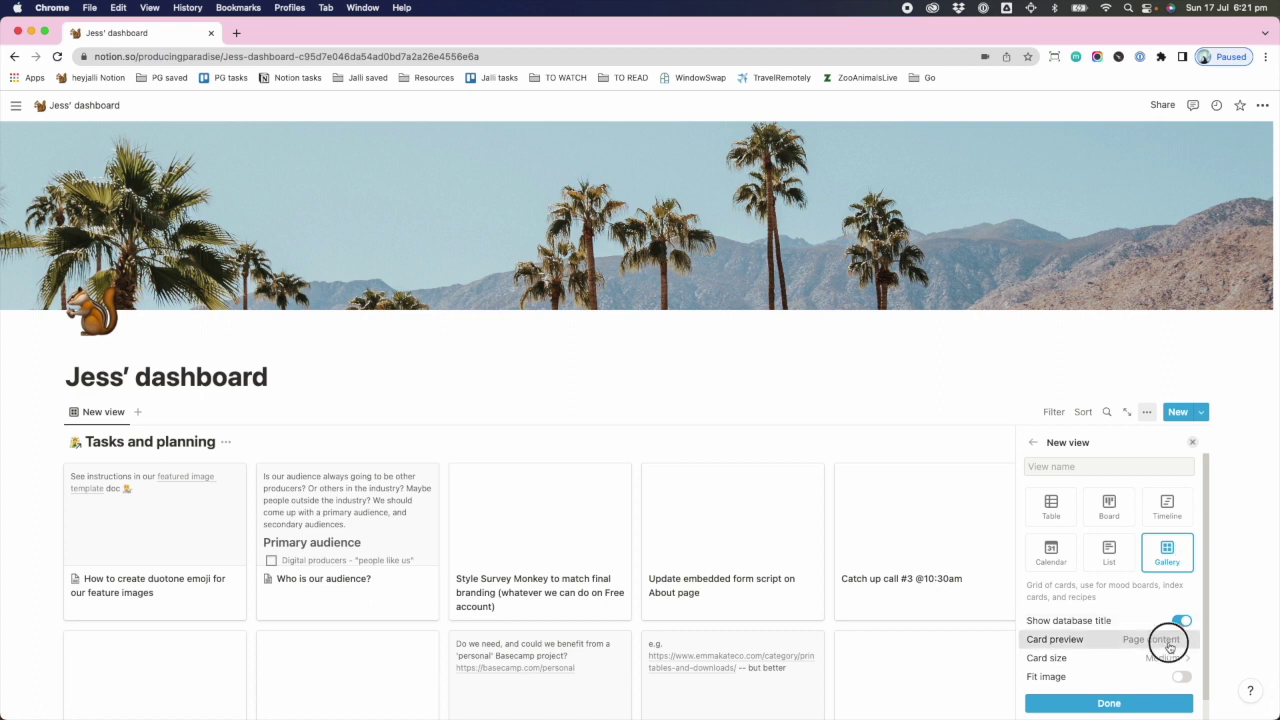
left_click(1164, 640)
left_click(1095, 562)
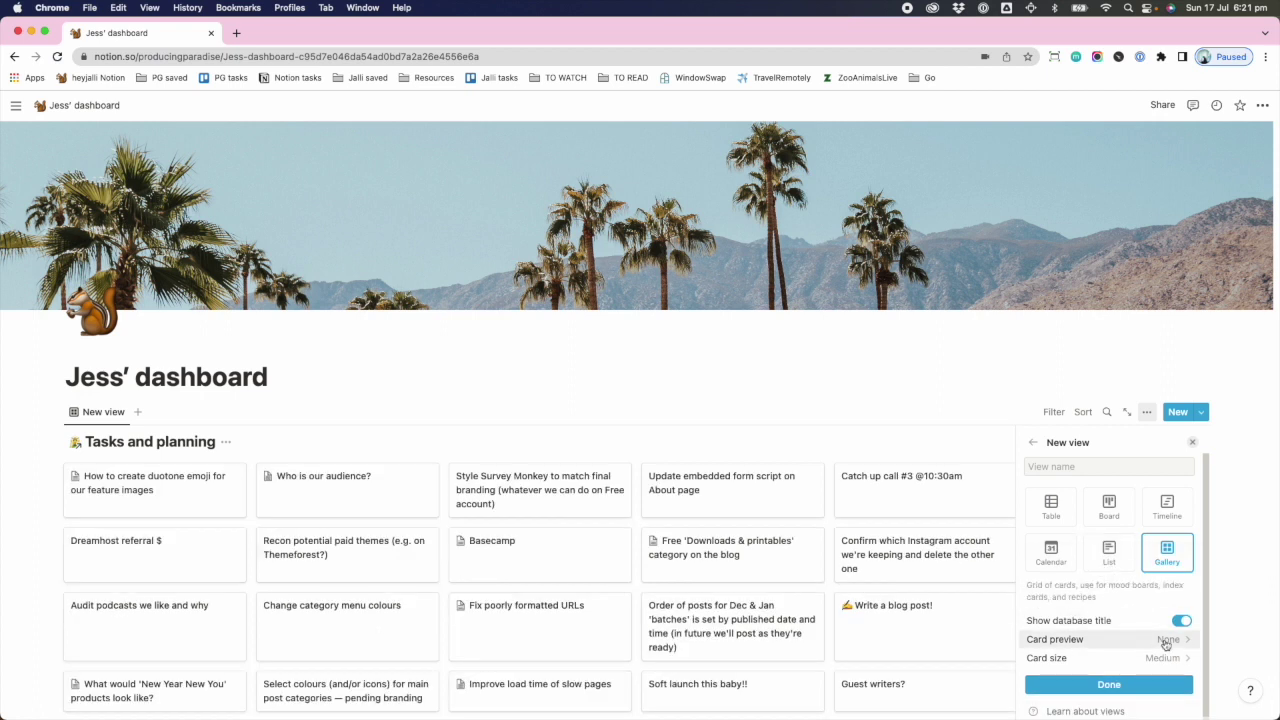
left_click(1162, 658)
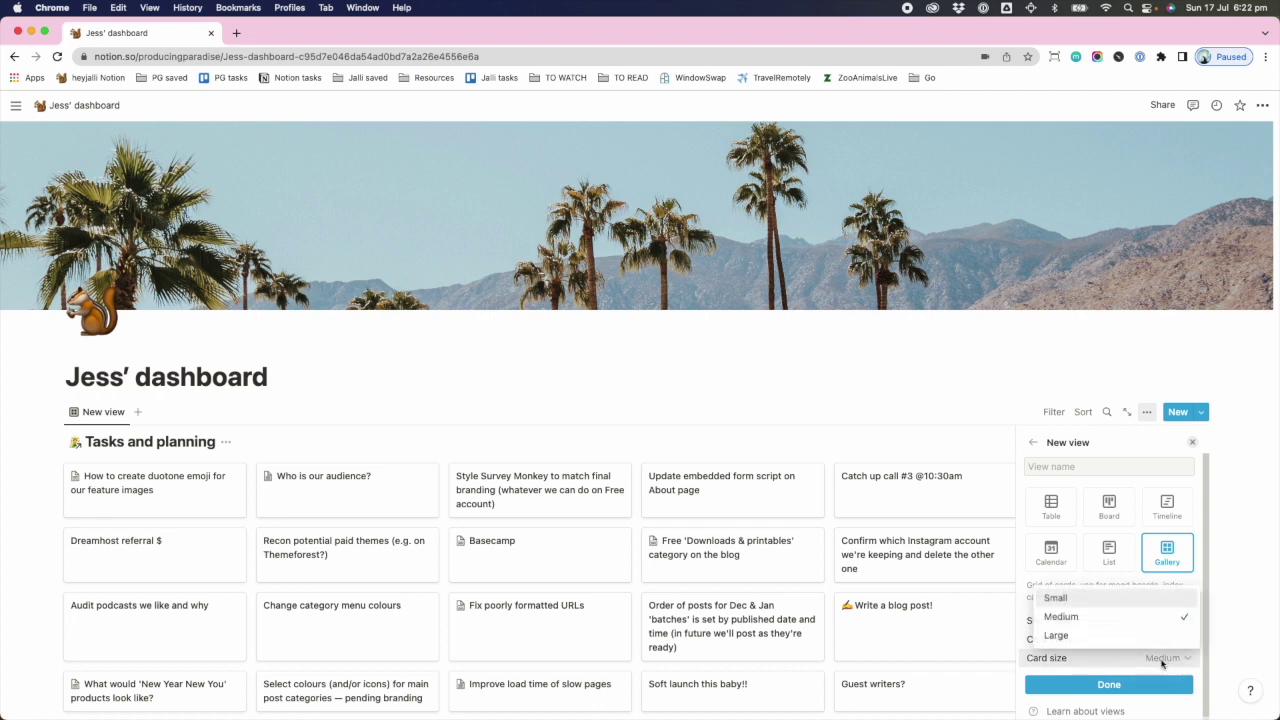
left_click(1138, 634)
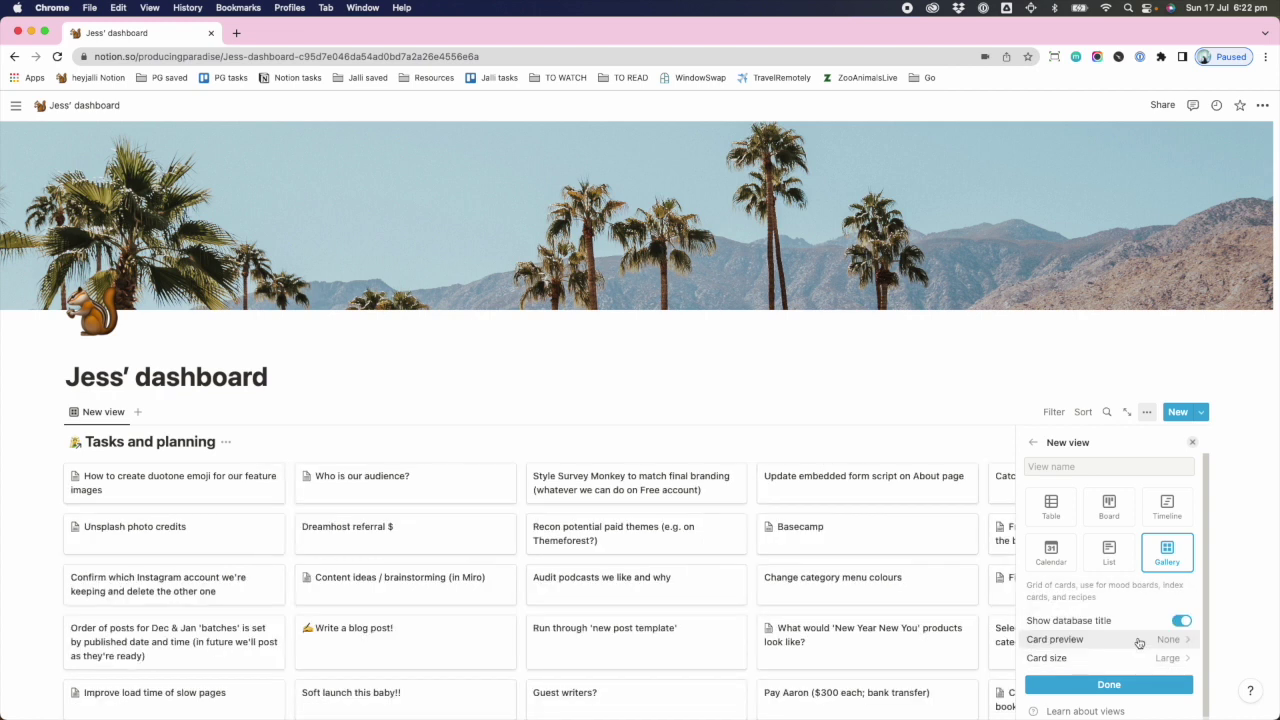
left_click(1064, 468)
type("PP tasks")
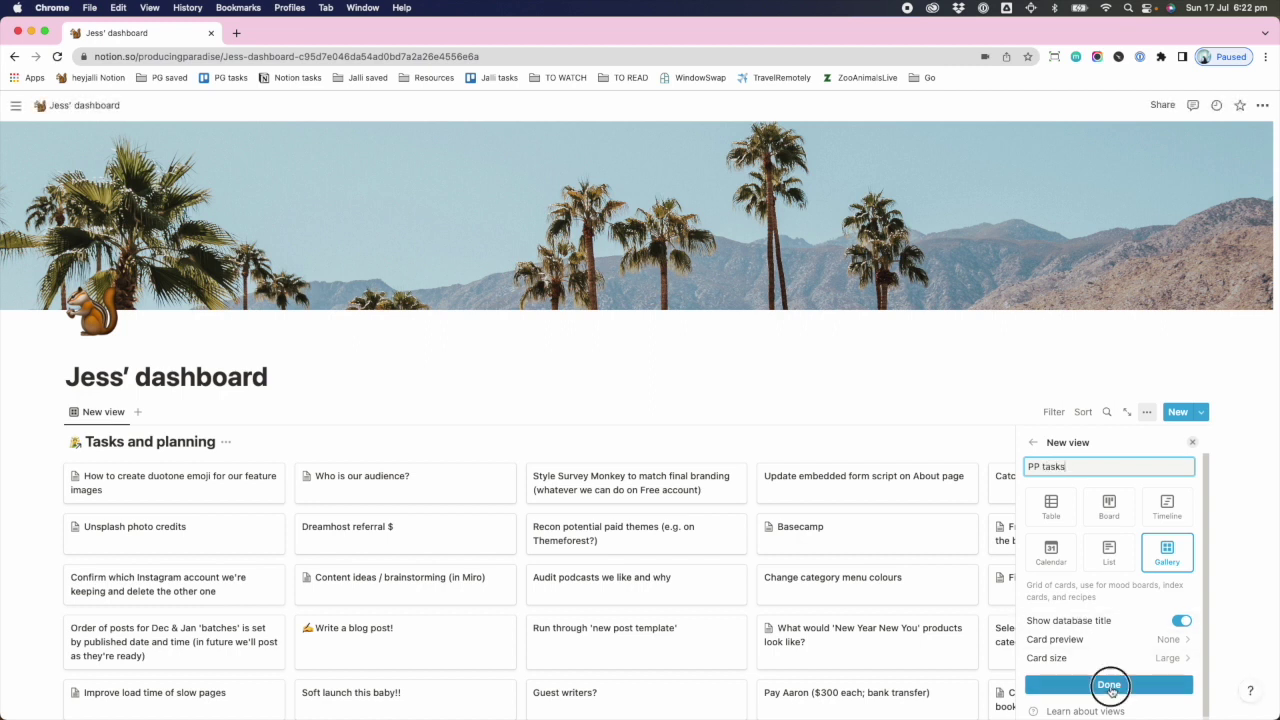
left_click(1108, 684)
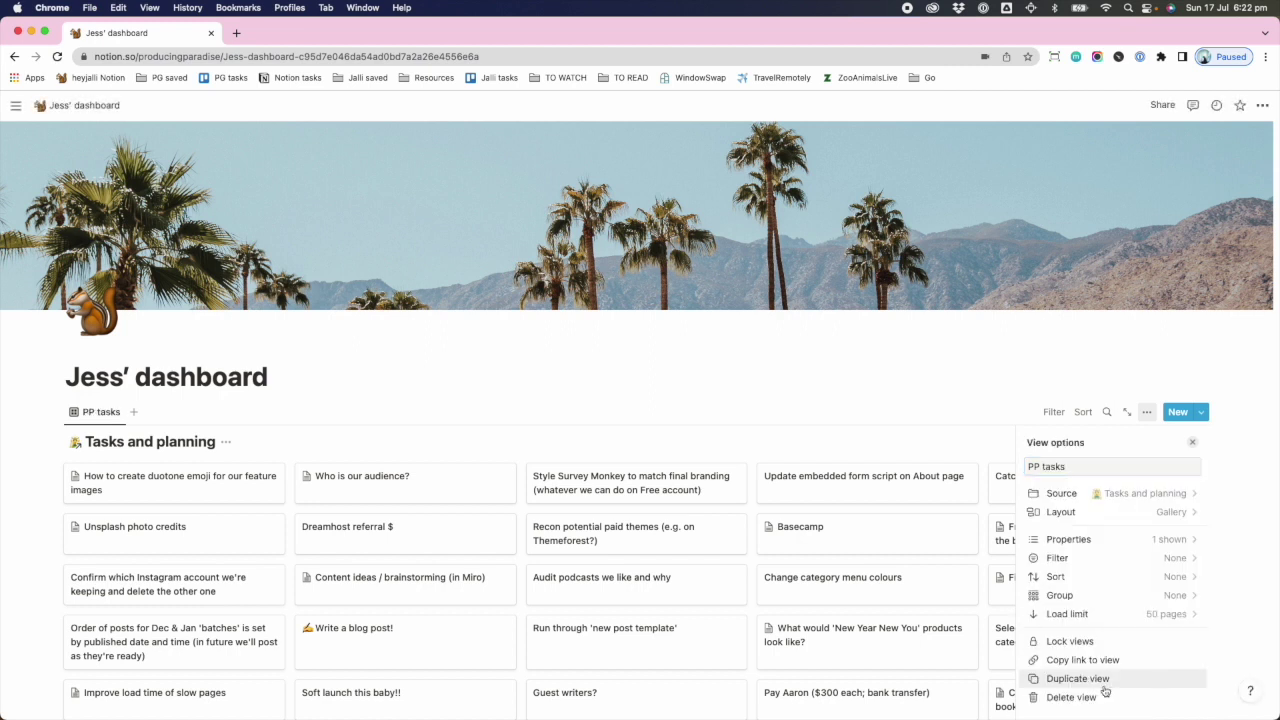
left_click(1164, 558)
- Filter the PP tasks view to tasks assigned to one person
left_click(1058, 511)
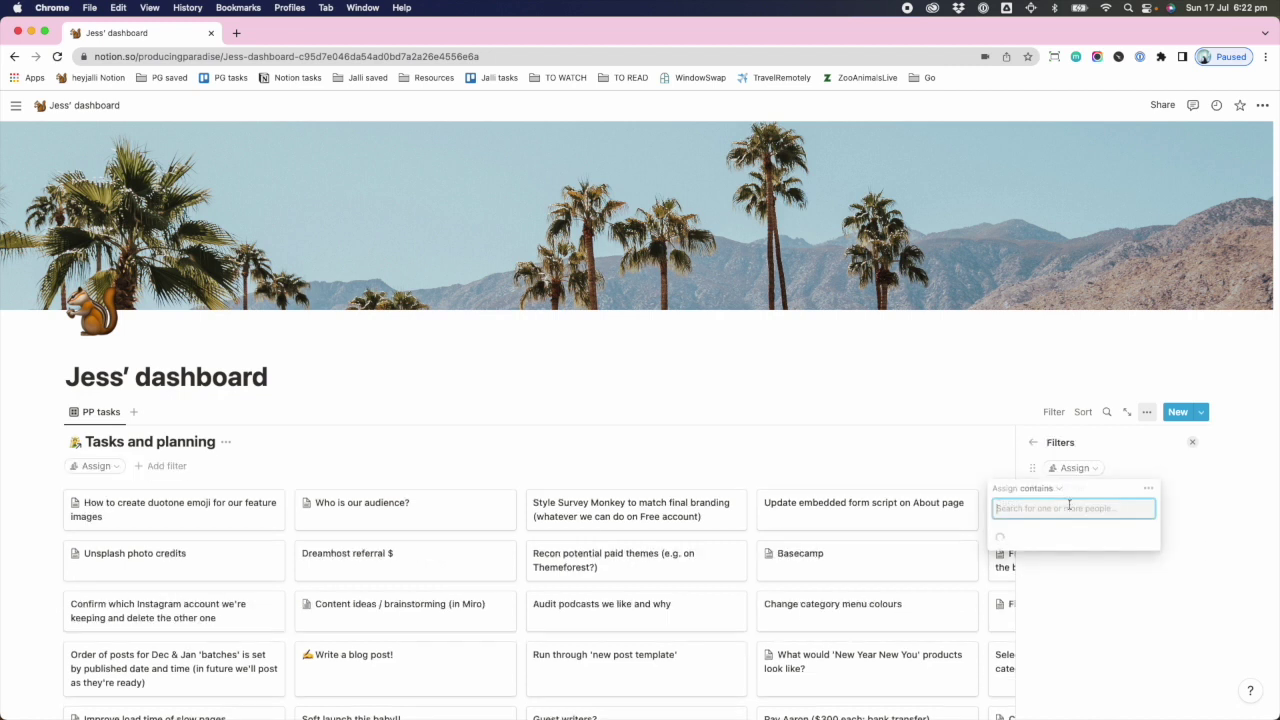
left_click(1041, 590)
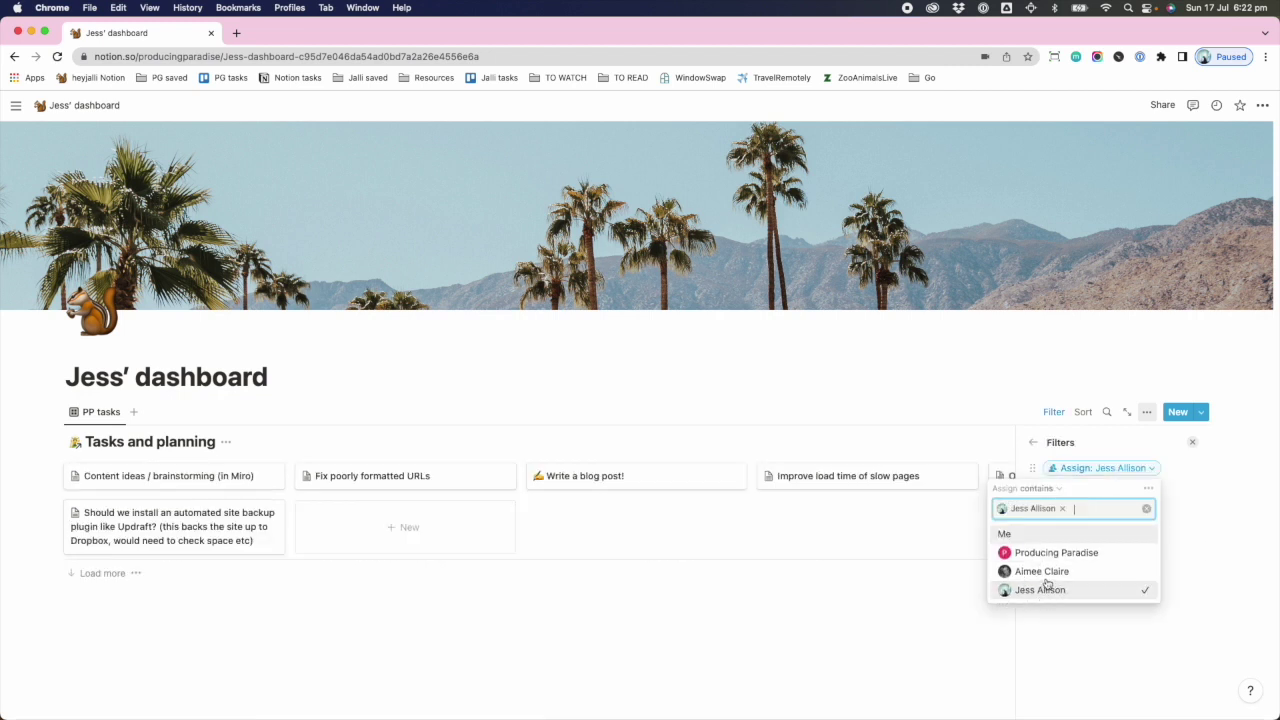
left_click(1180, 486)
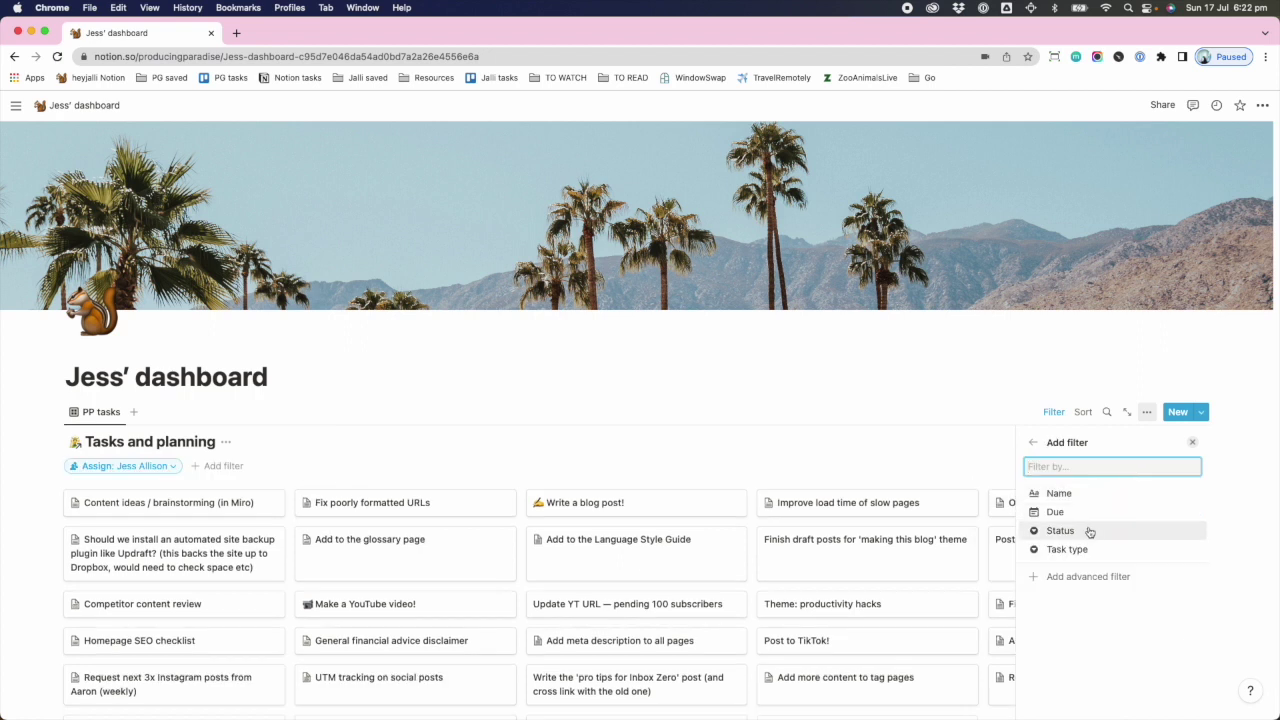
left_click(1033, 442)
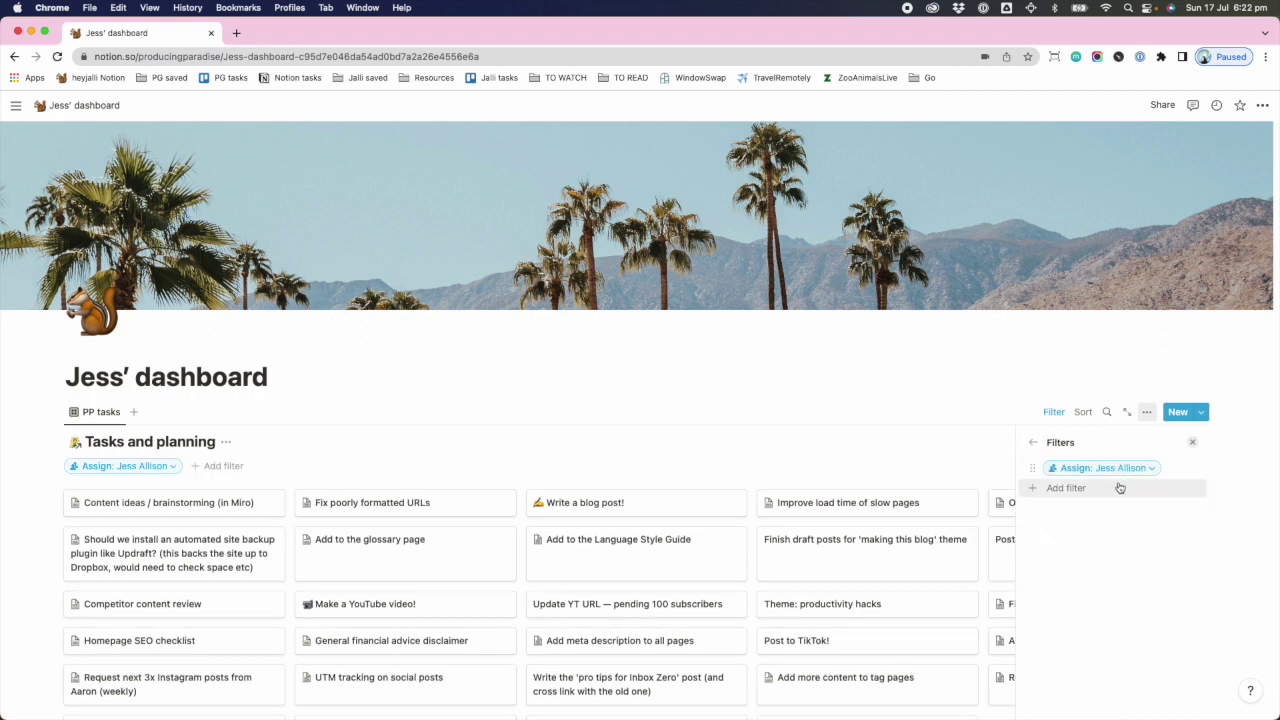
left_click(1076, 490)
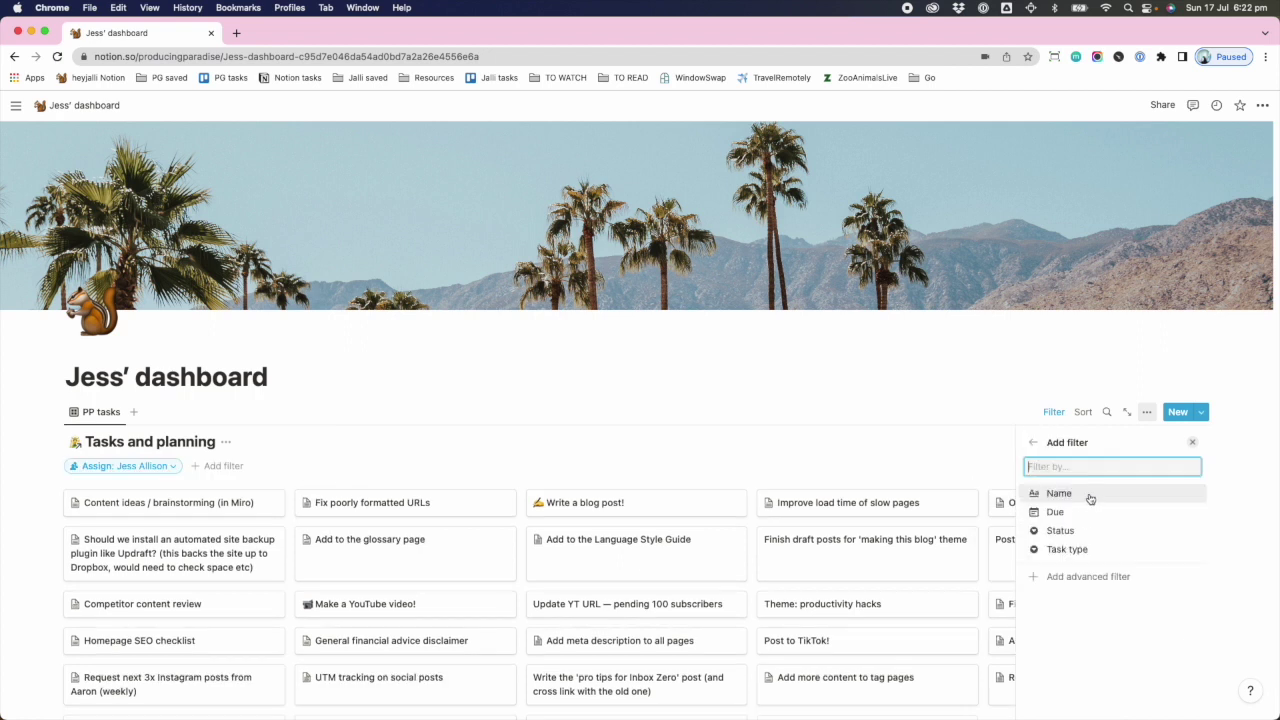
- Add an advanced Due filter set to 'Is on or before' Today, then close view options
left_click(1058, 512)
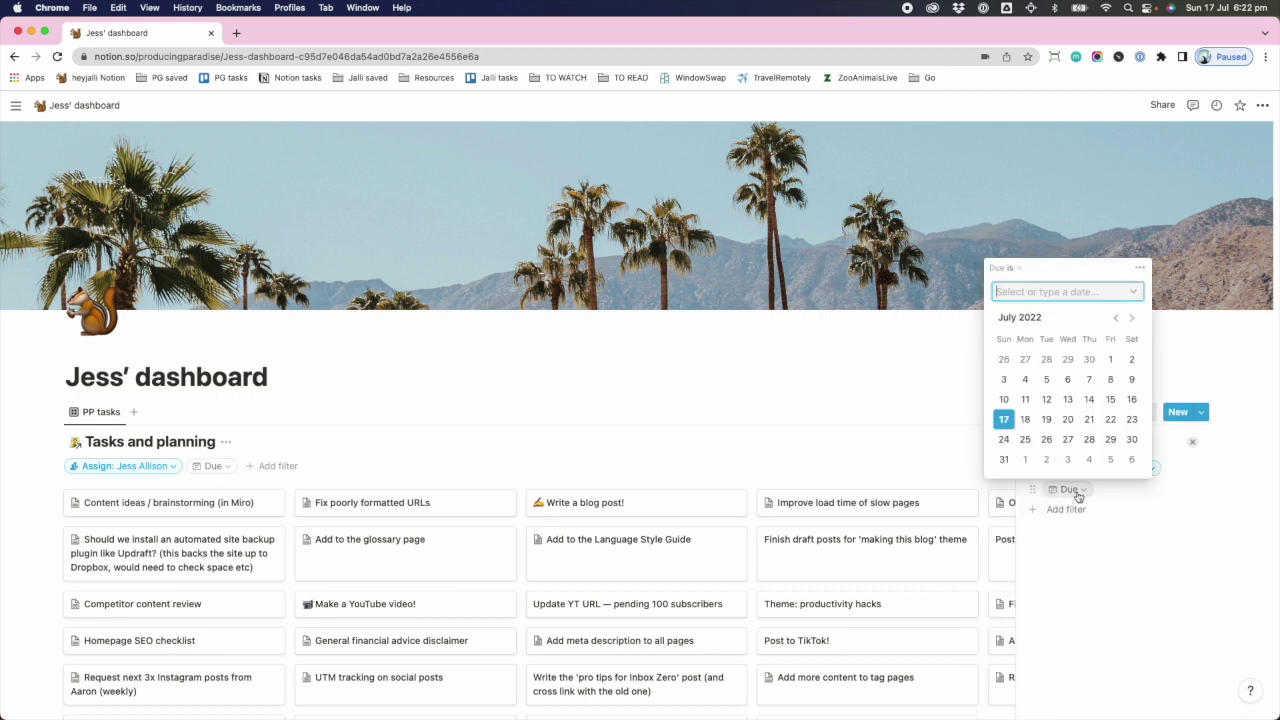
left_click(1140, 268)
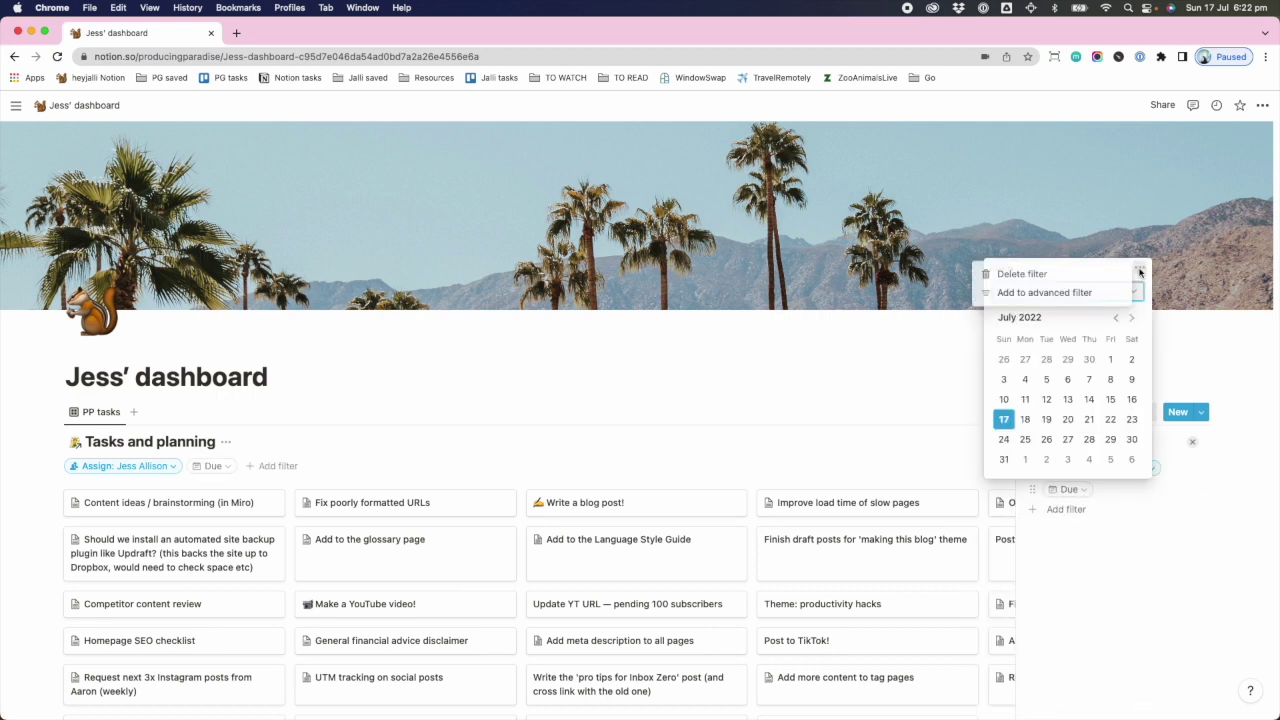
left_click(1086, 291)
left_click(1080, 499)
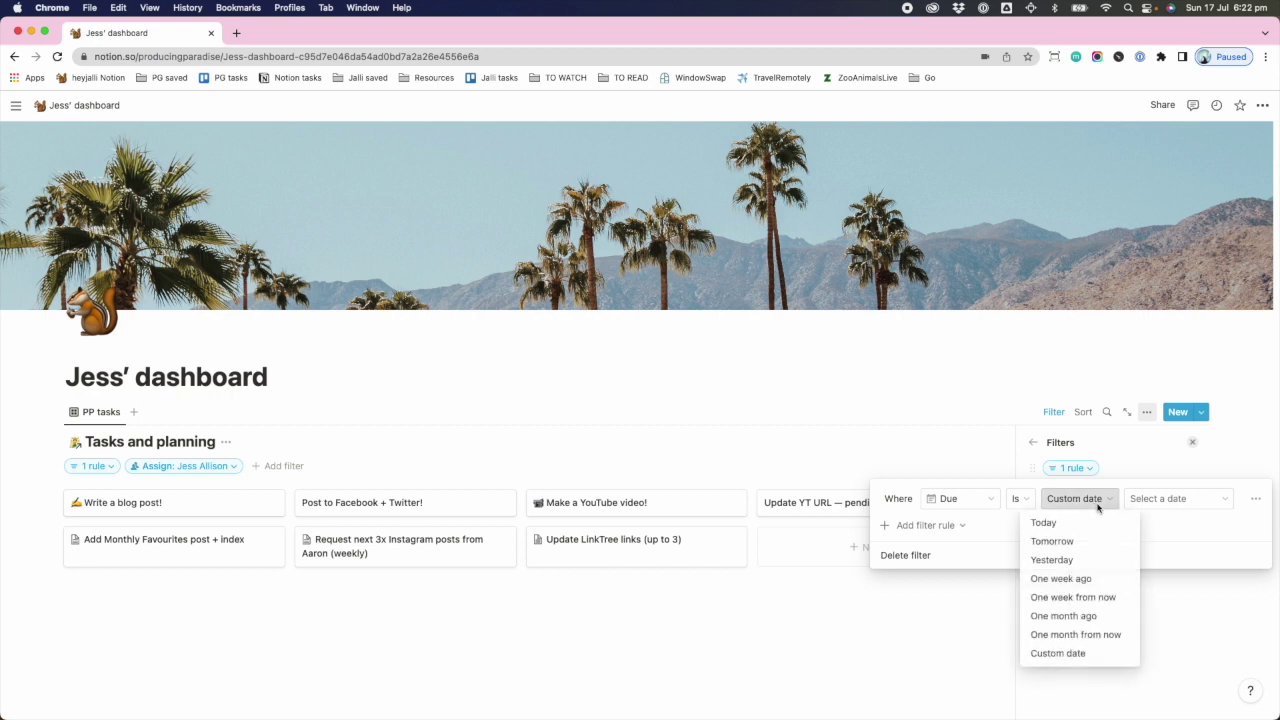
left_click(1032, 500)
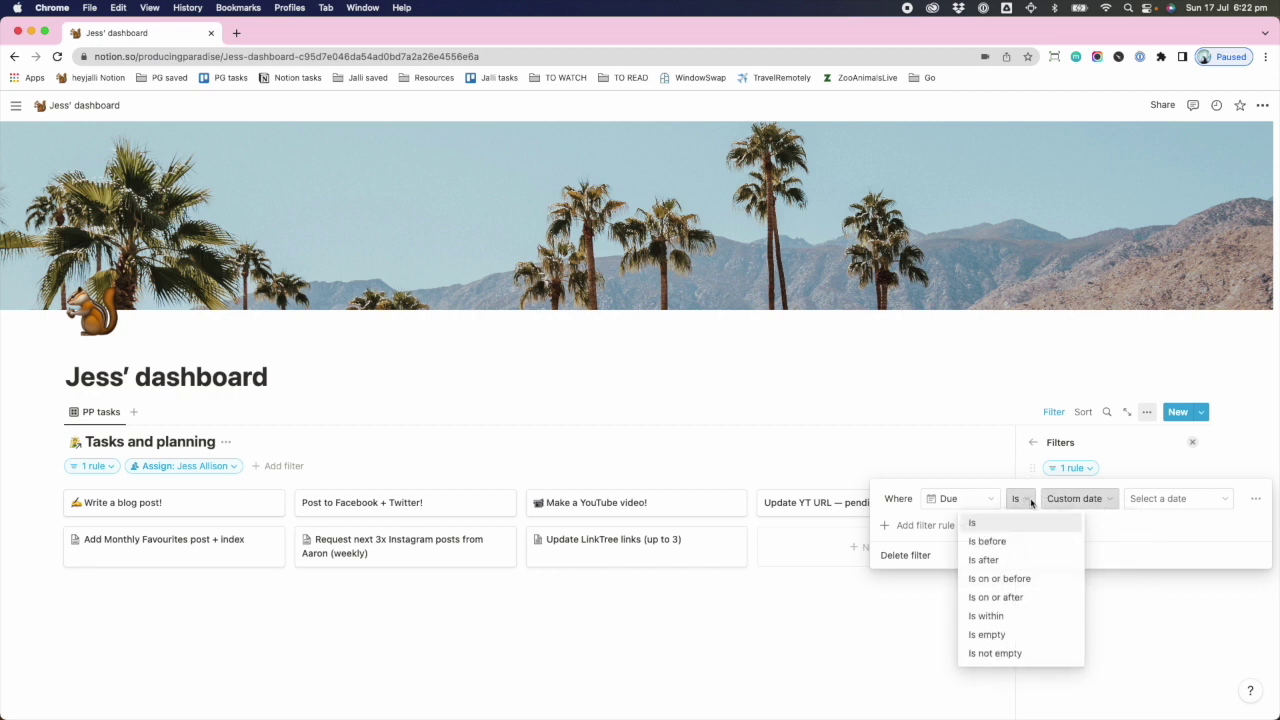
left_click(1000, 580)
left_click(1080, 499)
left_click(1067, 522)
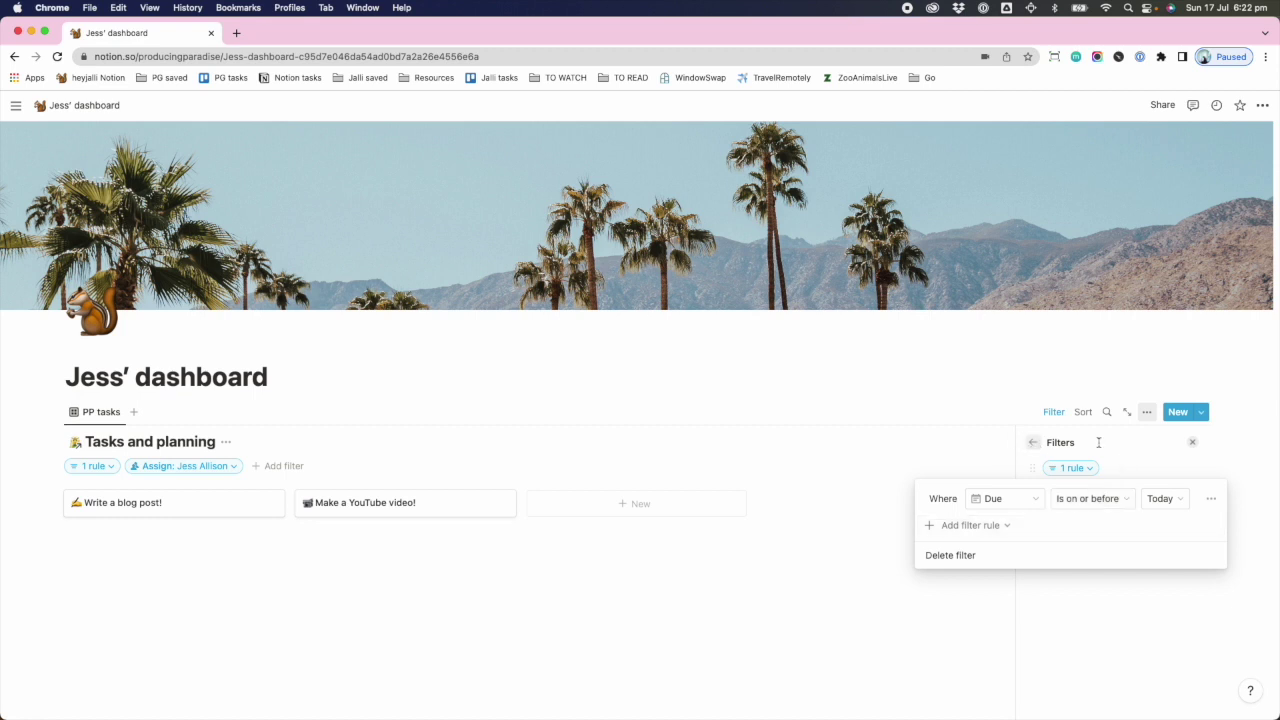
left_click(1137, 446)
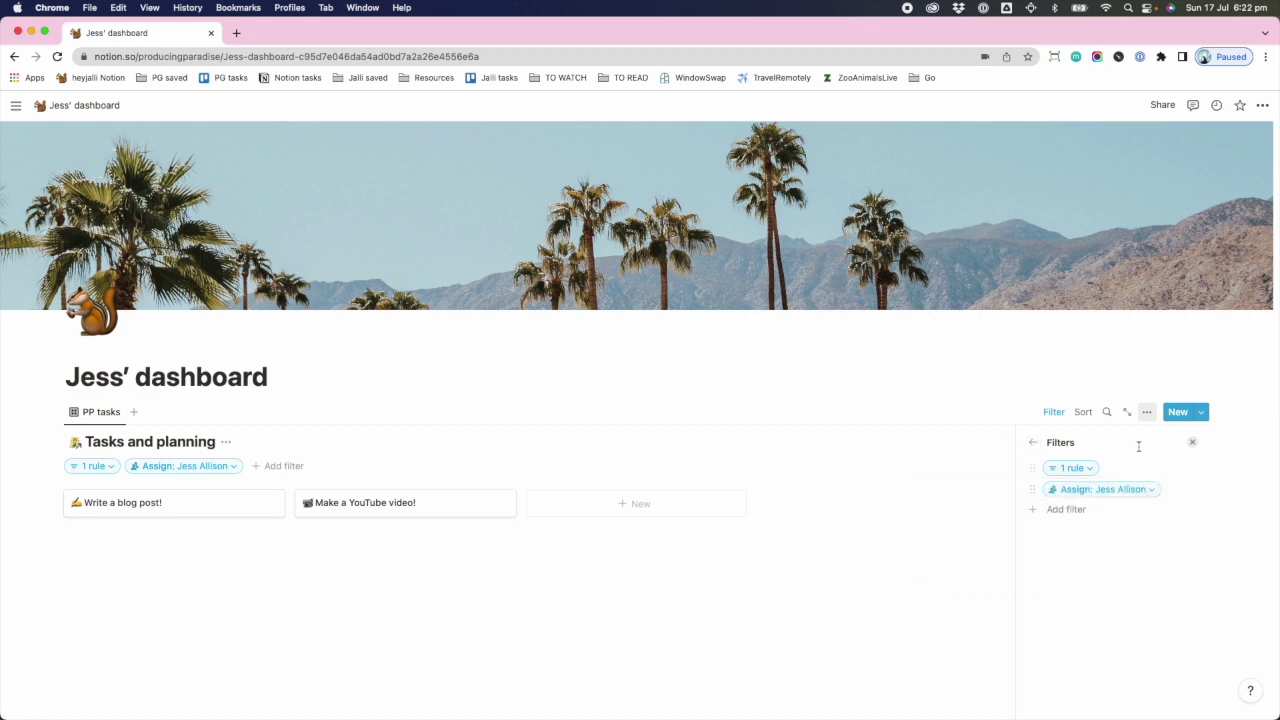
left_click(1034, 445)
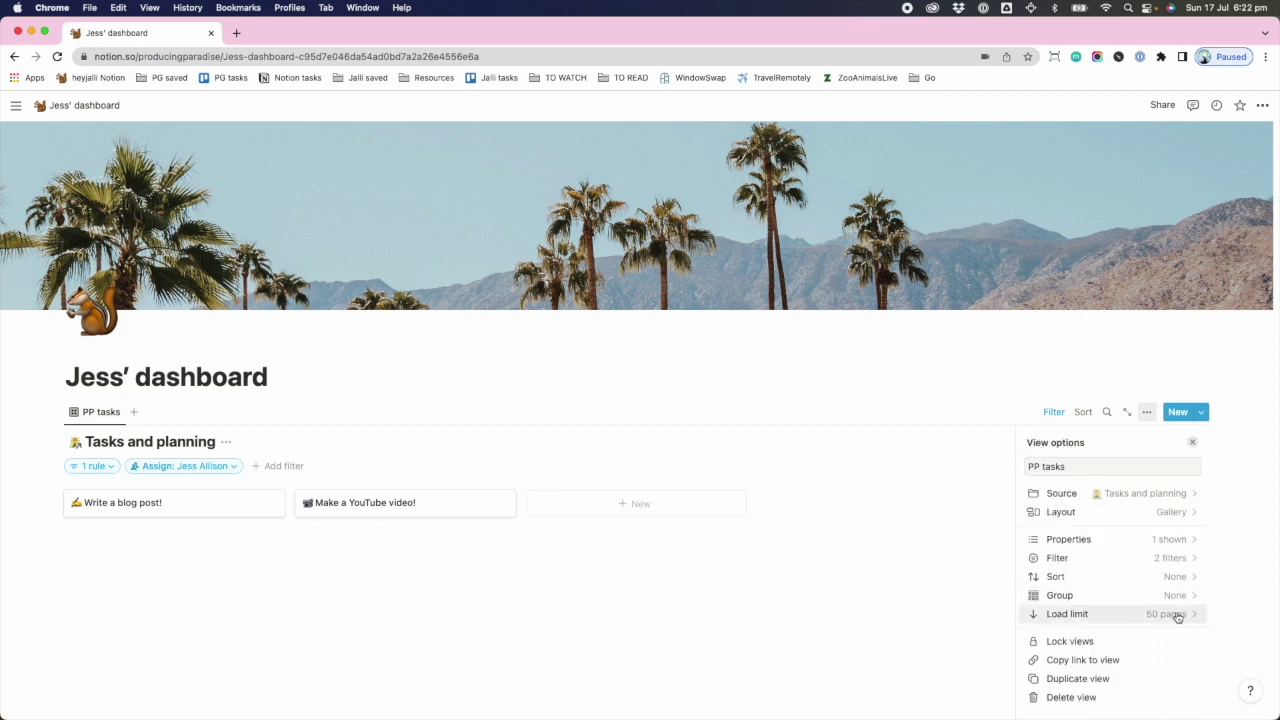
left_click(1192, 444)
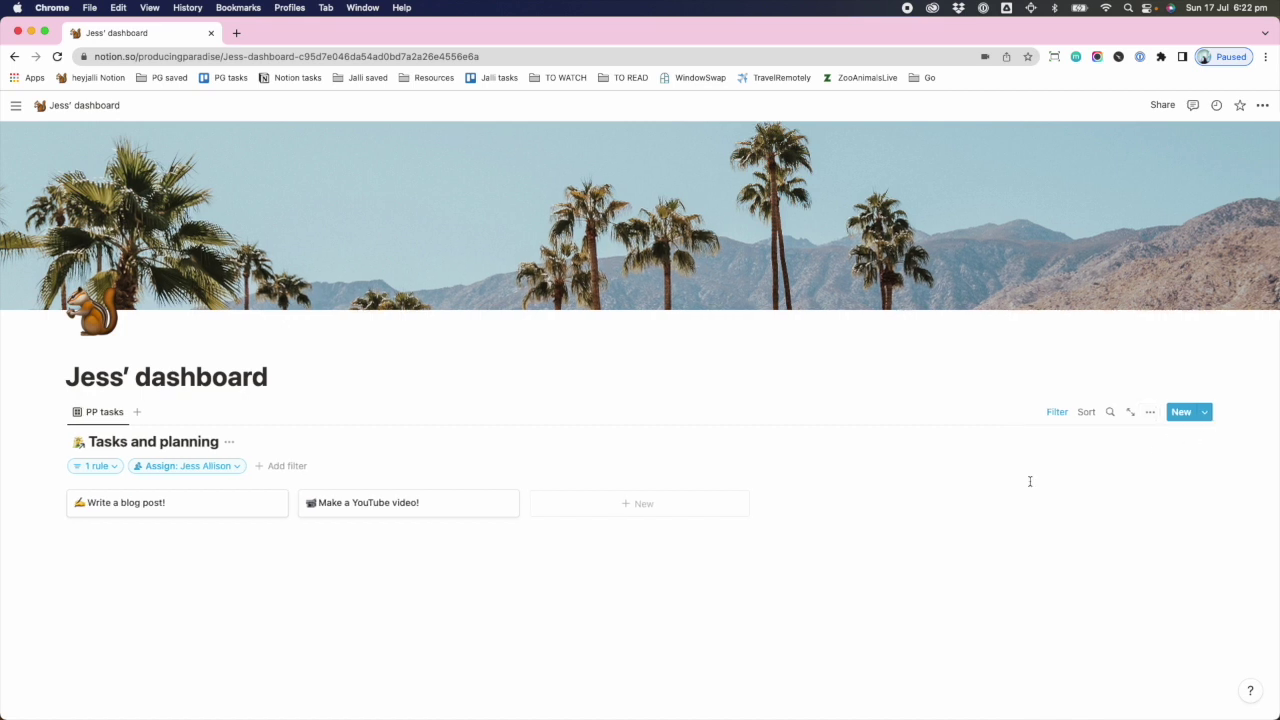
- Hide the Tasks and planning database title above the PP tasks gallery
left_click(228, 445)
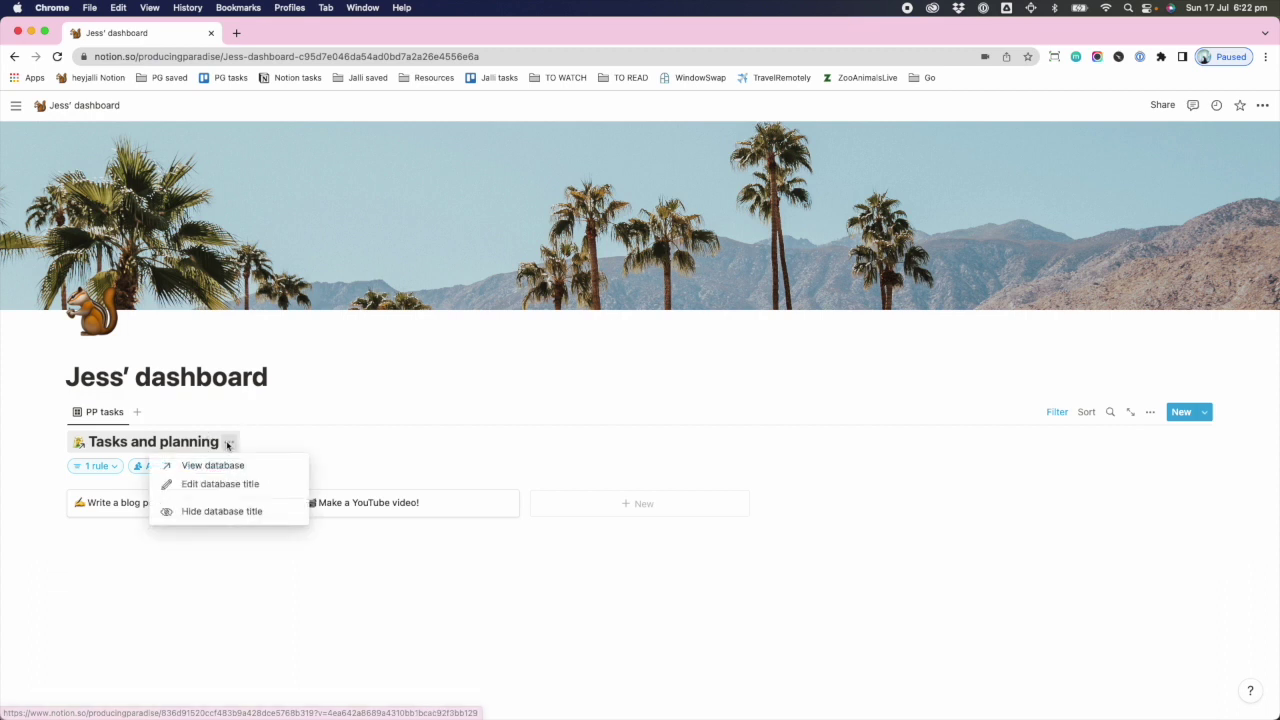
left_click(240, 508)
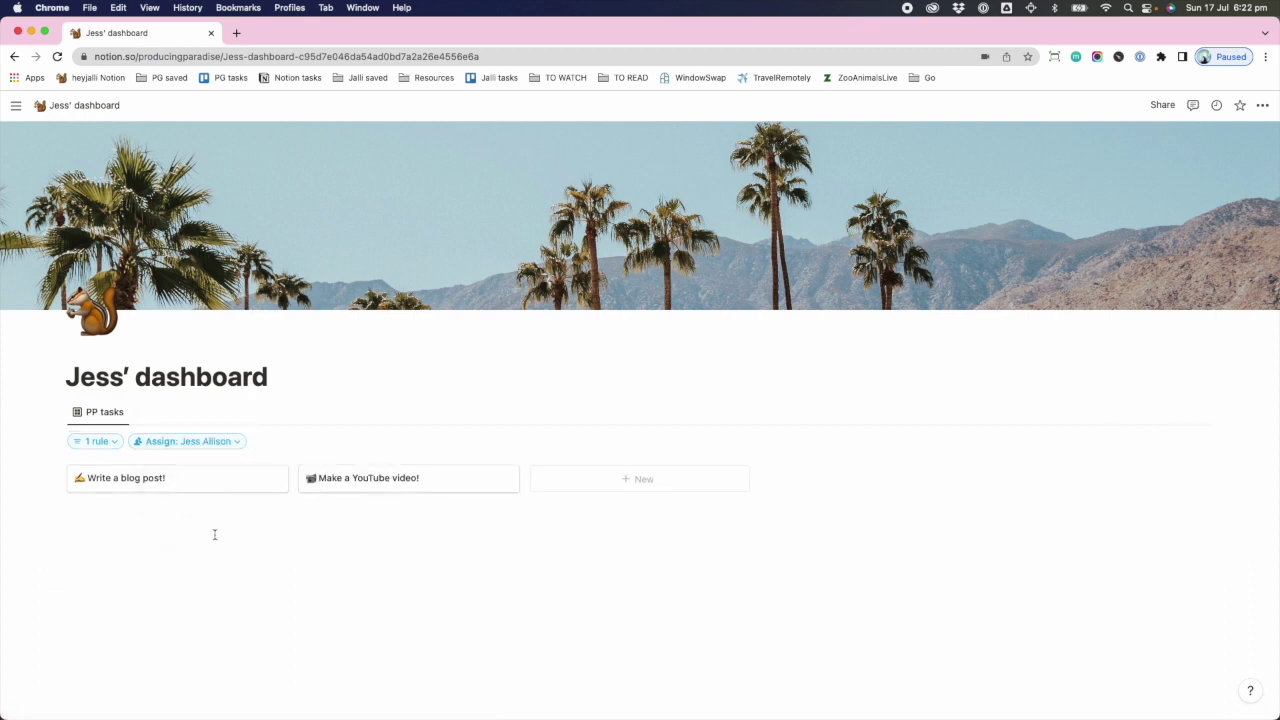
left_click(278, 377)
key("Return")
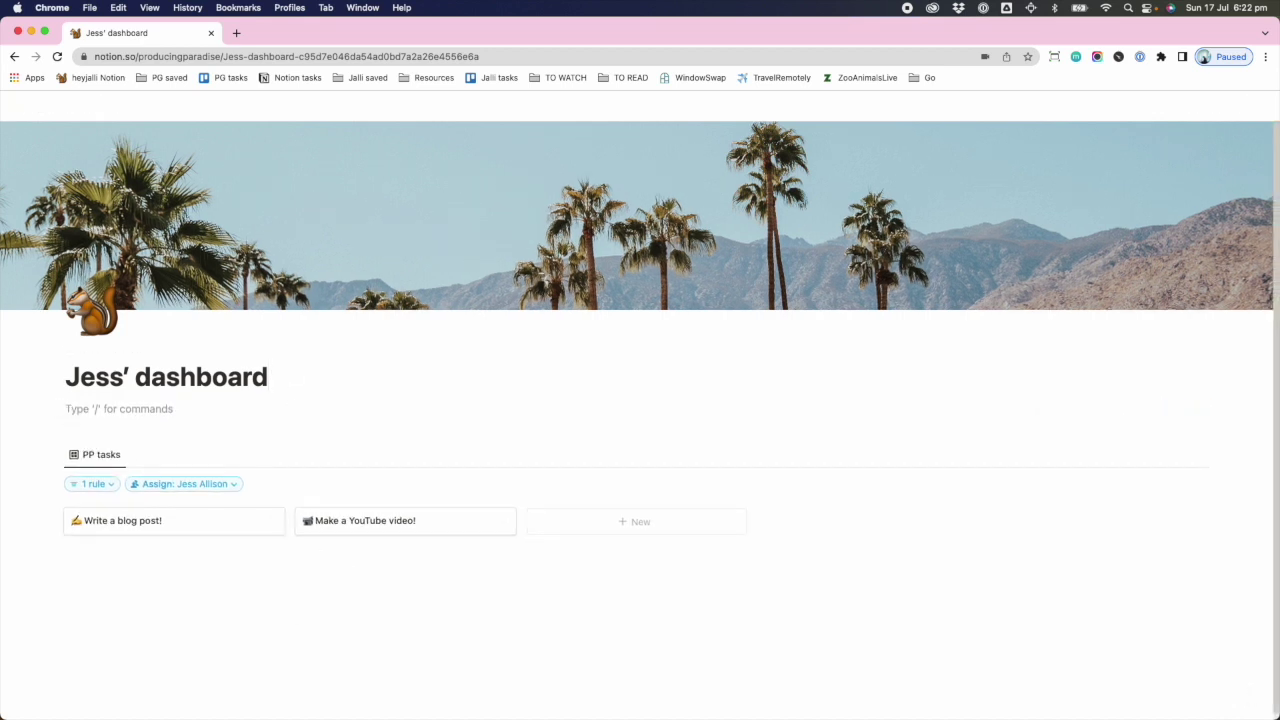
- Insert a linked view of the Blog posts / content ideas database below the title
key("Return")
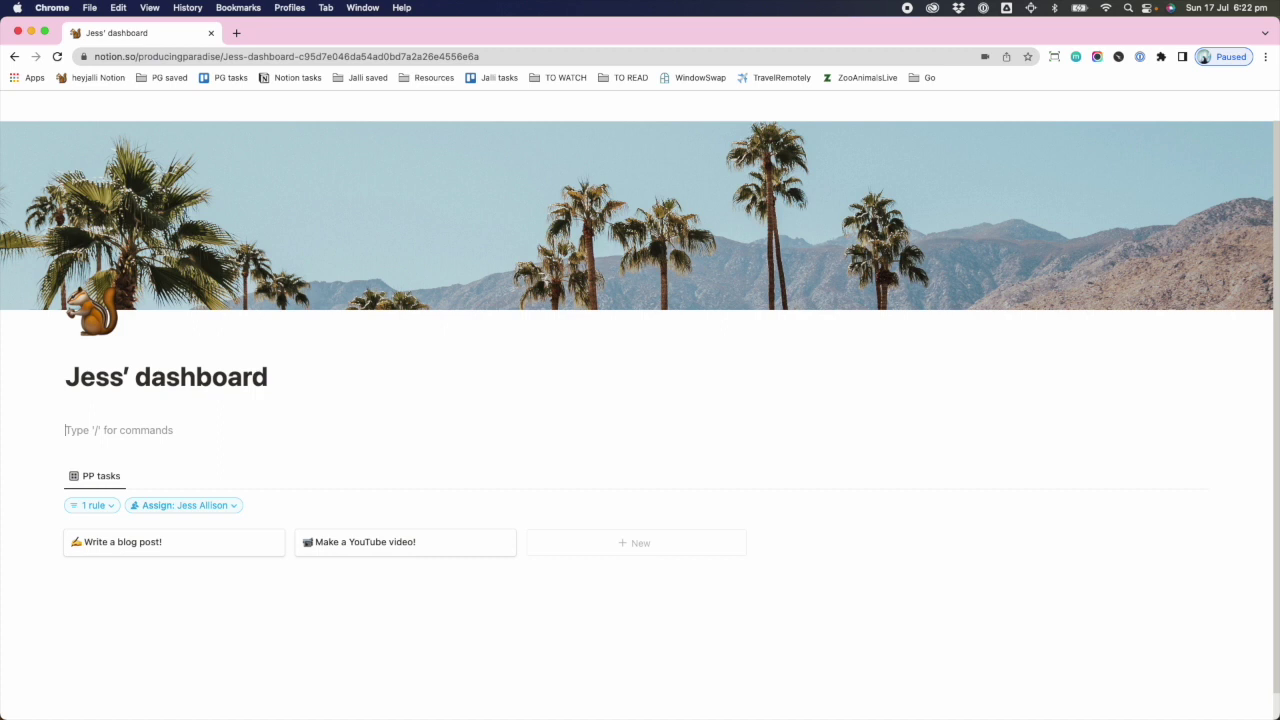
type("/create")
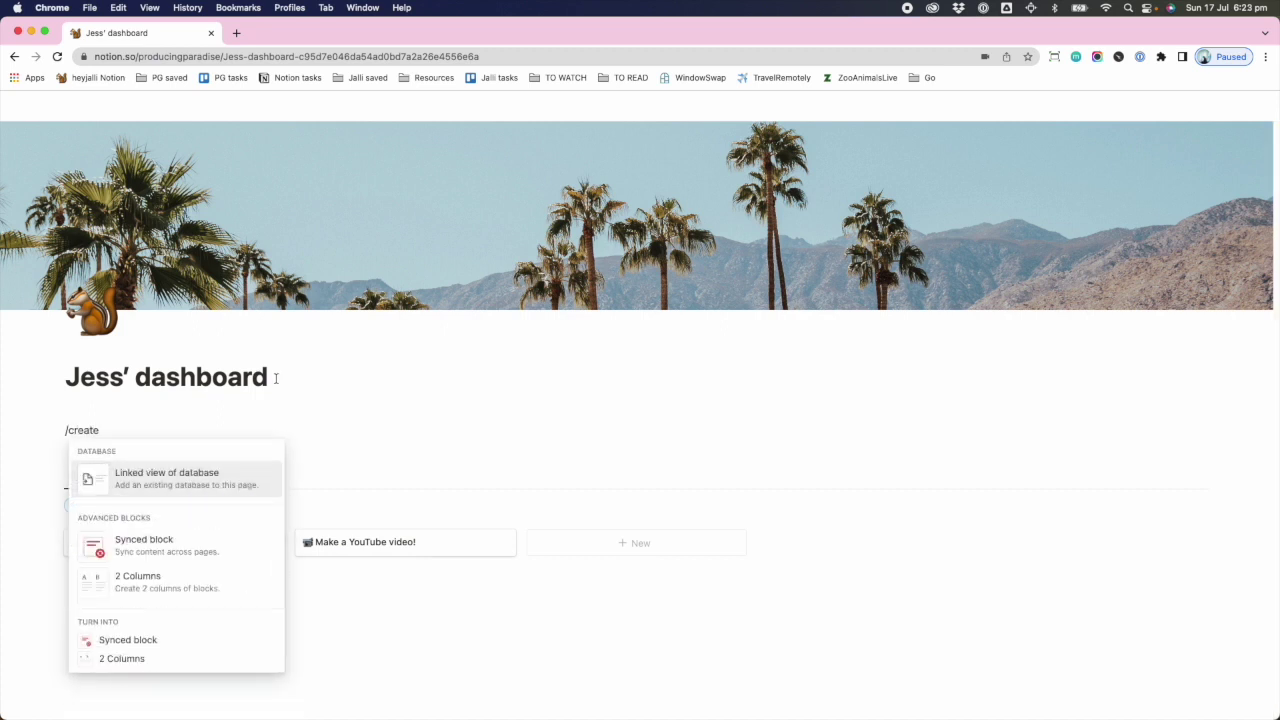
left_click(166, 472)
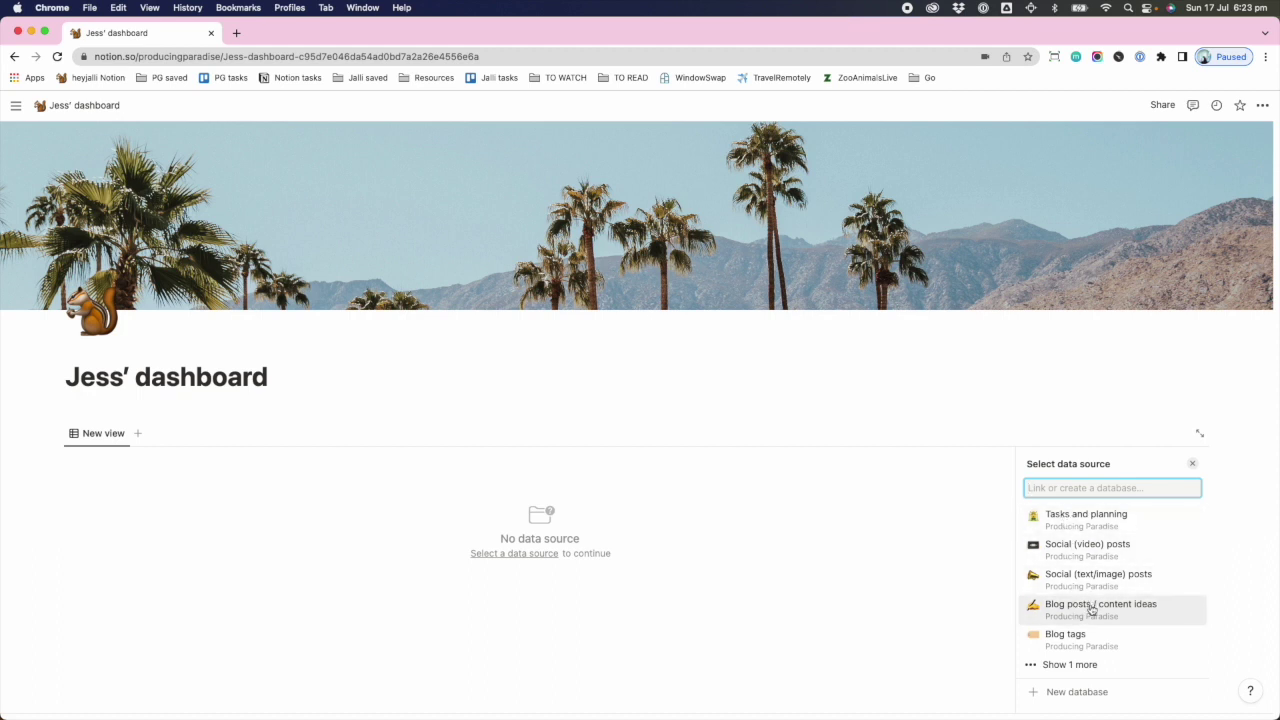
left_click(1091, 608)
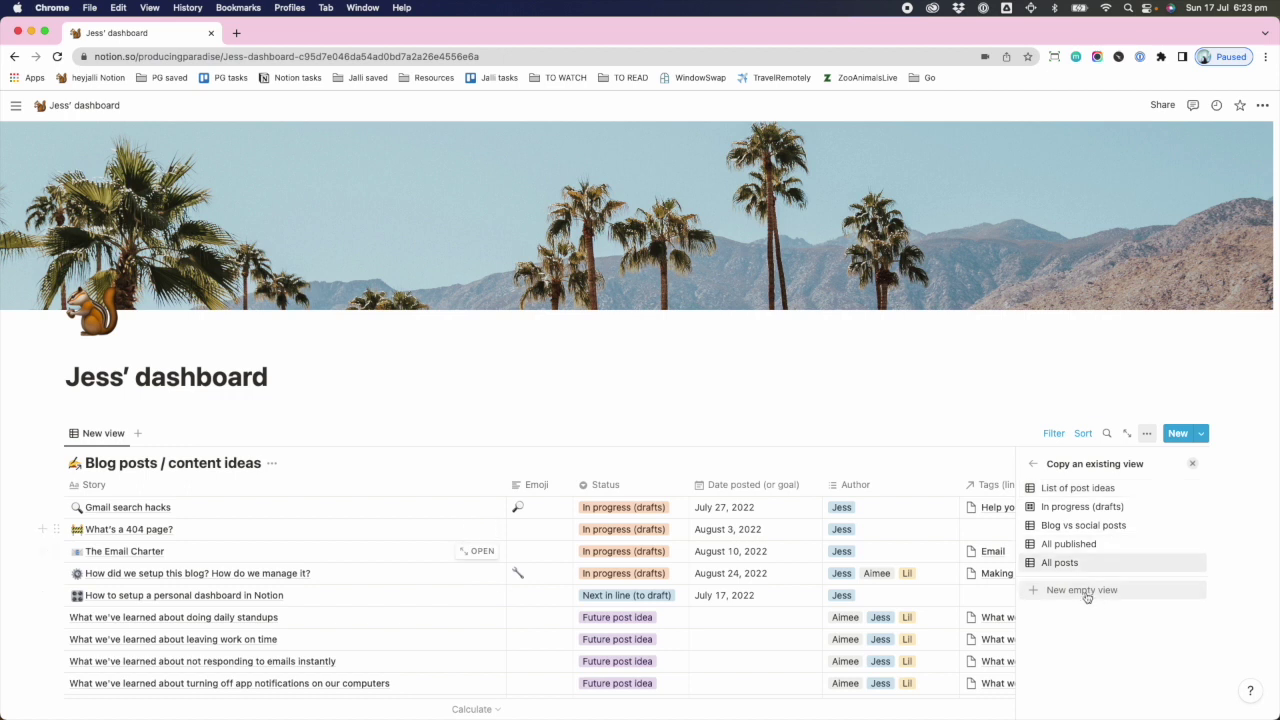
- Set up a large-card gallery view of the blog posts with no card previews
left_click(1087, 590)
left_click(1160, 572)
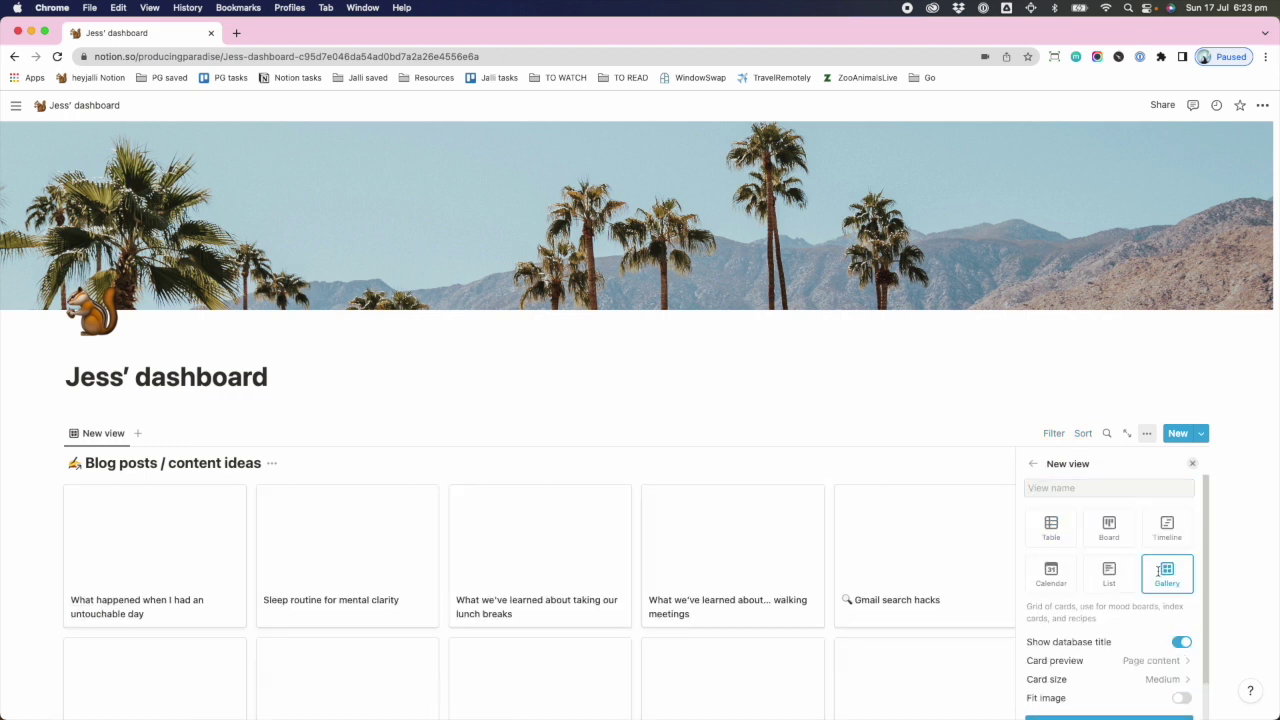
left_click(1170, 661)
left_click(1096, 604)
scroll(1138, 612, "down", 1)
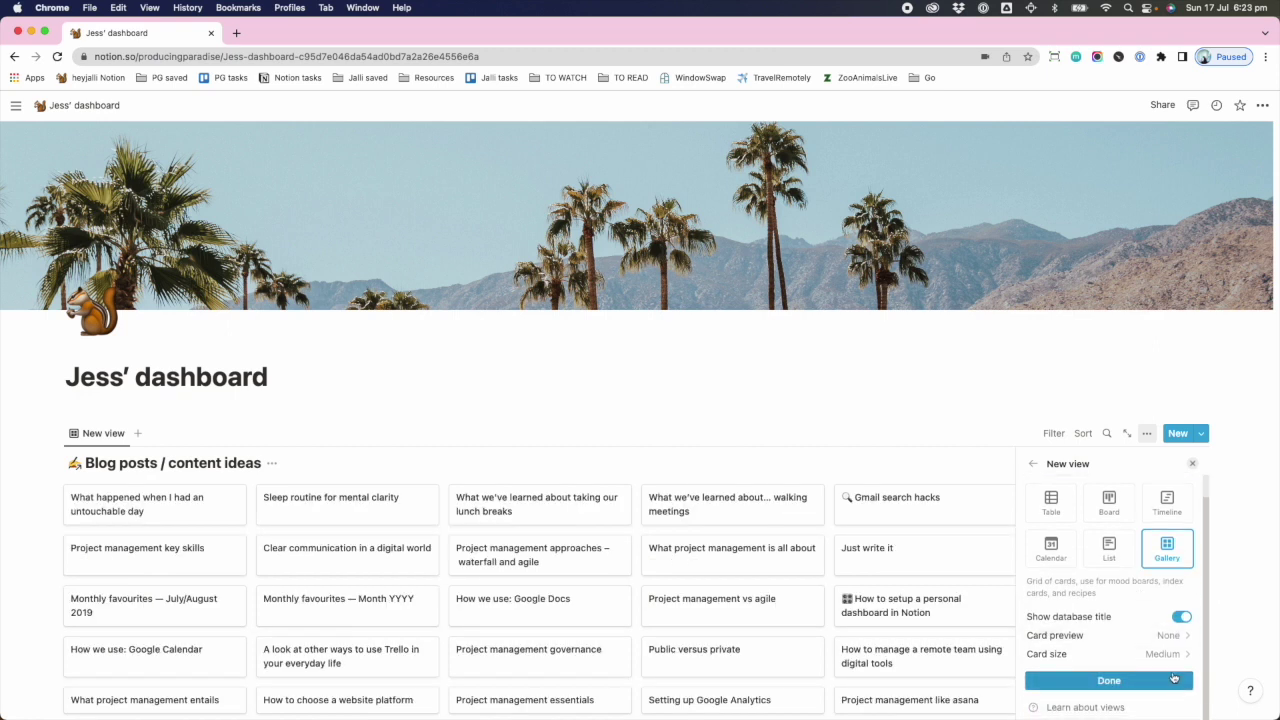
left_click(1165, 653)
left_click(1090, 634)
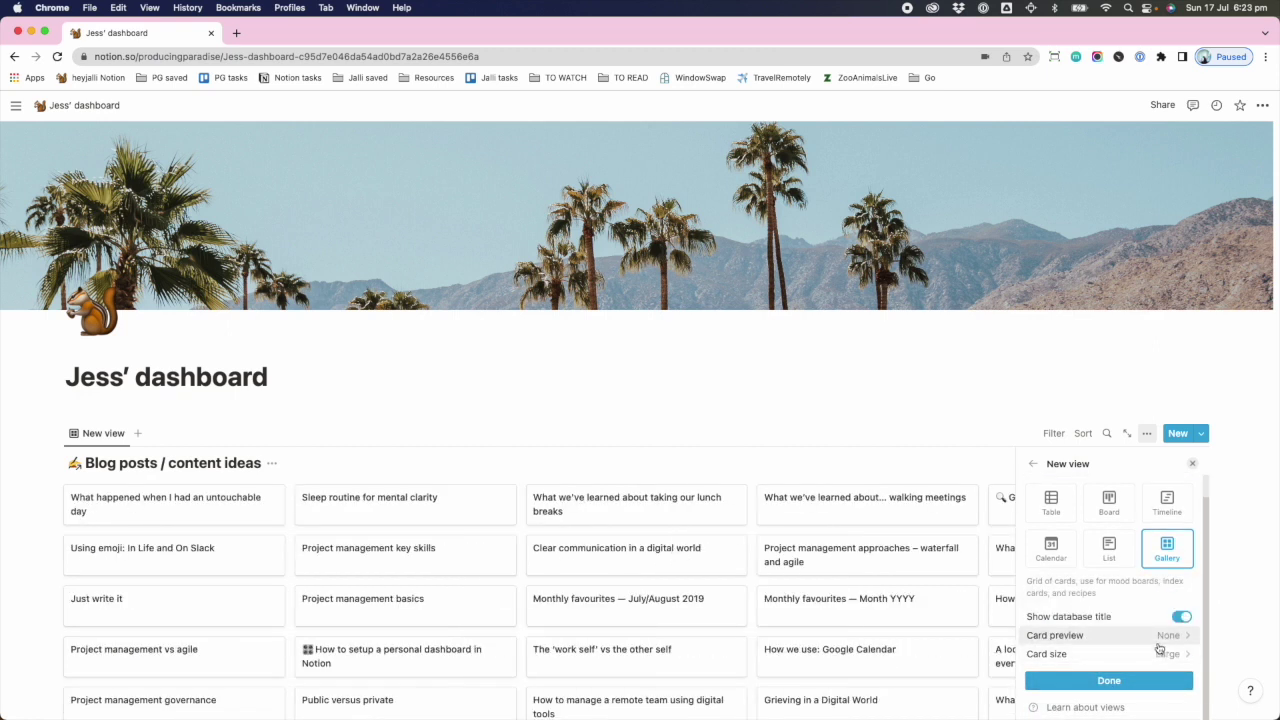
left_click(1032, 465)
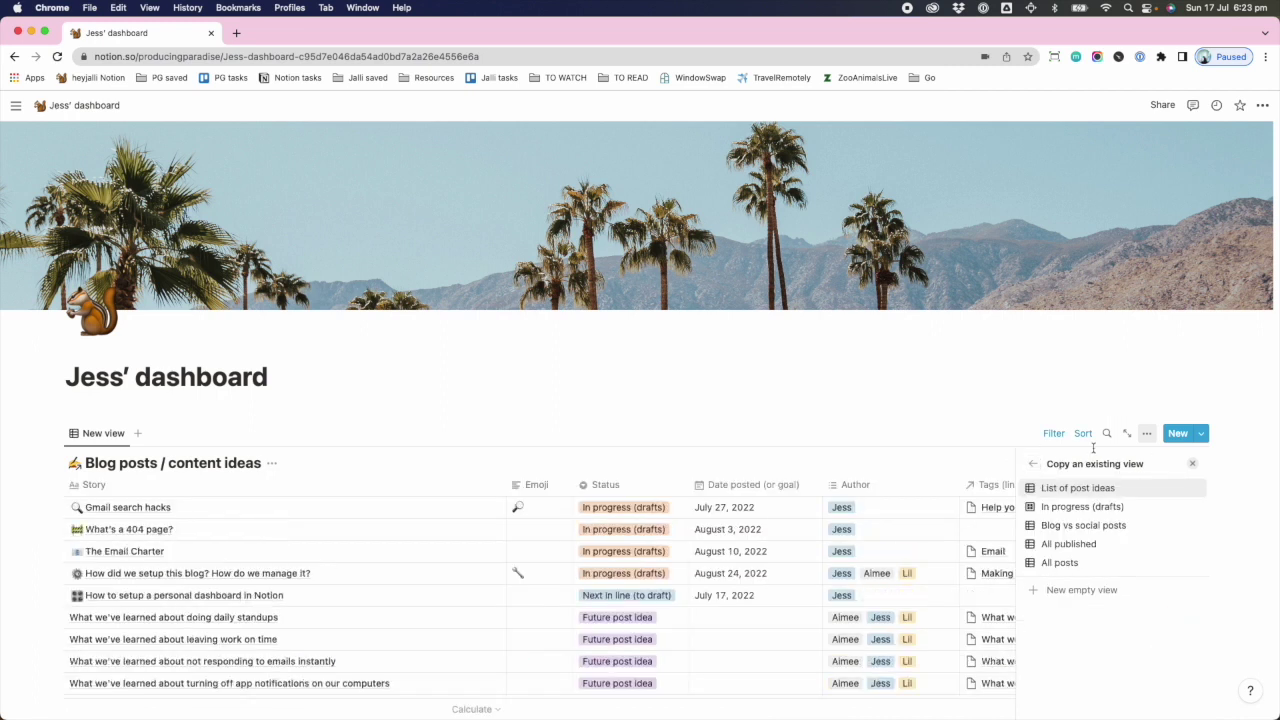
- Copy the 'List of post ideas' view and filter it by Author to the owner
key("Return")
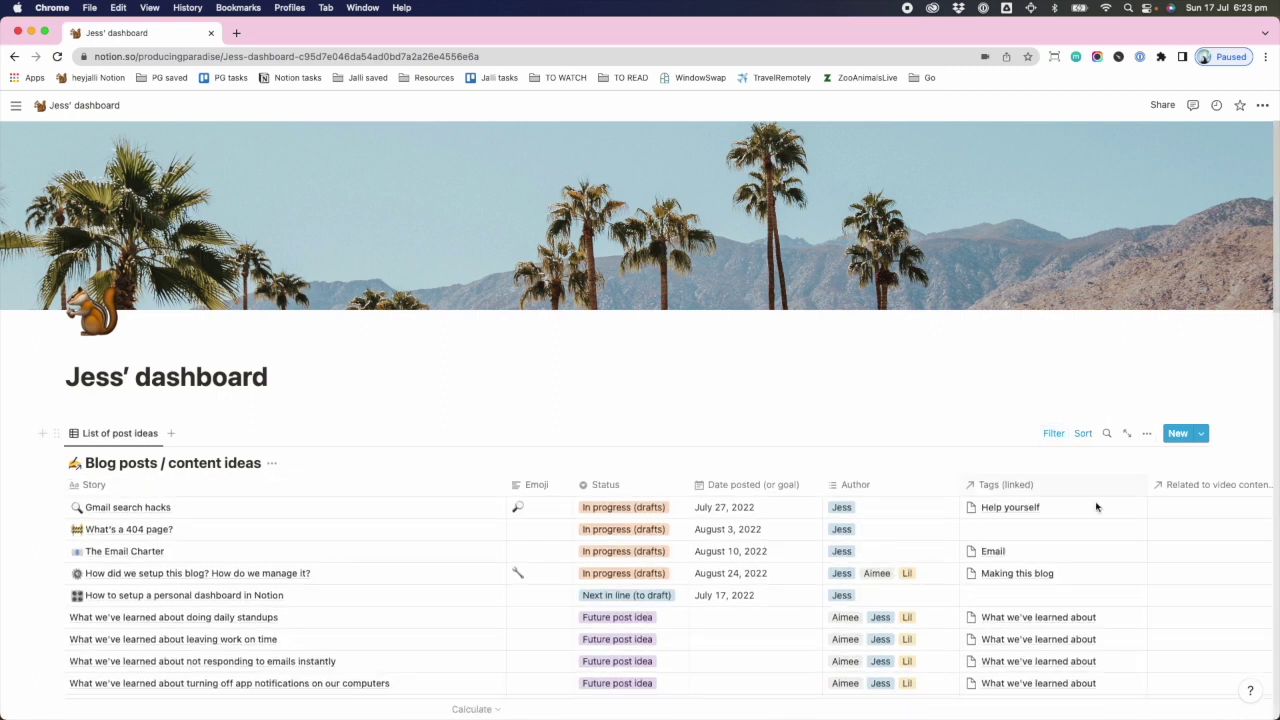
left_click(1053, 434)
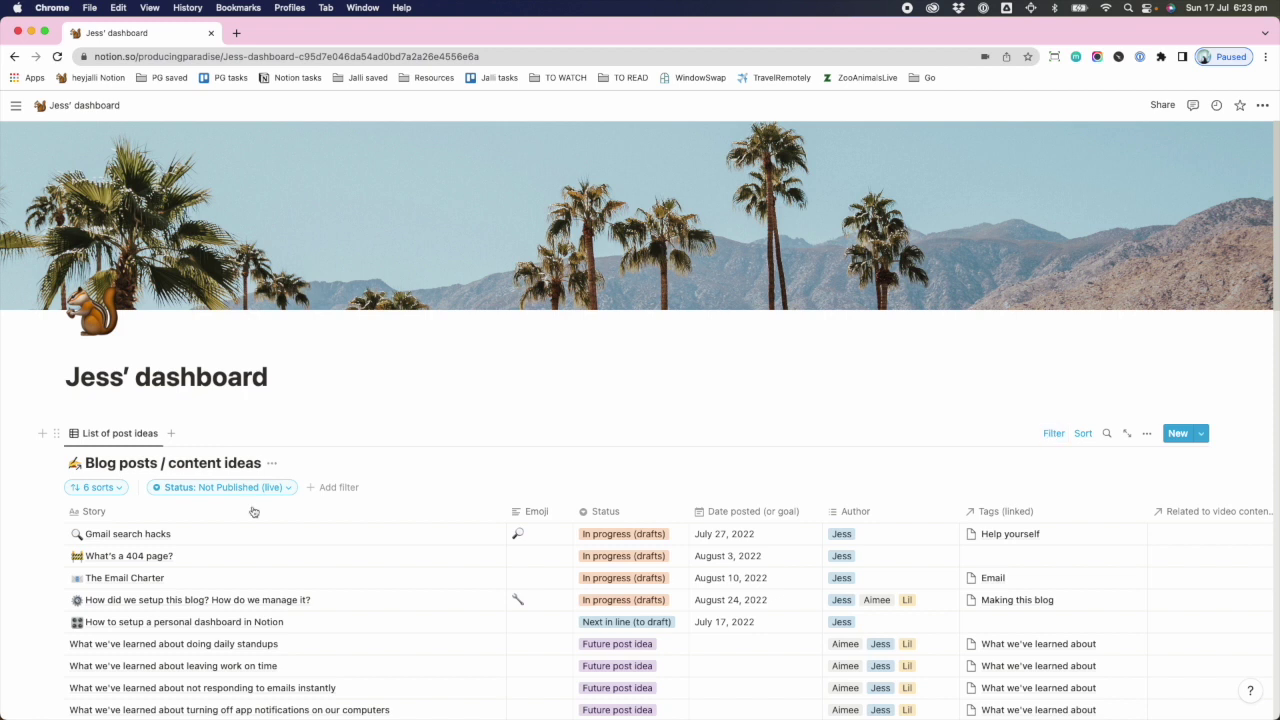
left_click(336, 487)
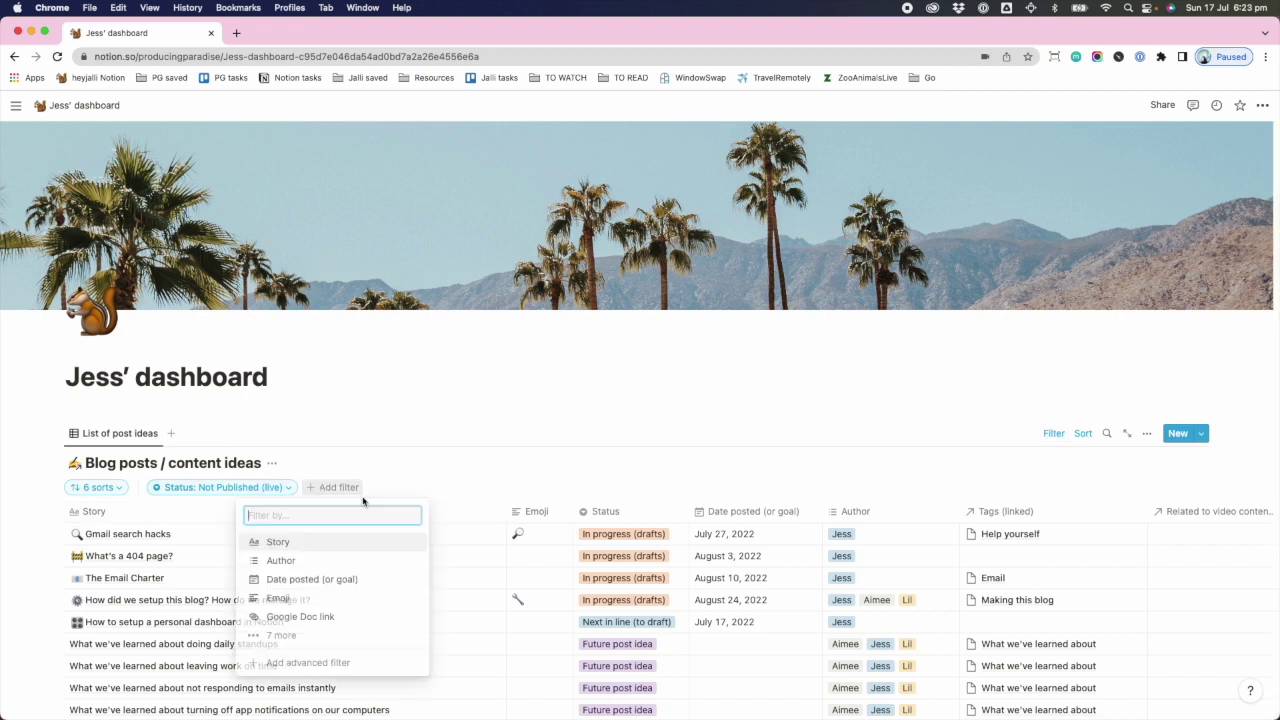
left_click(282, 561)
left_click(260, 590)
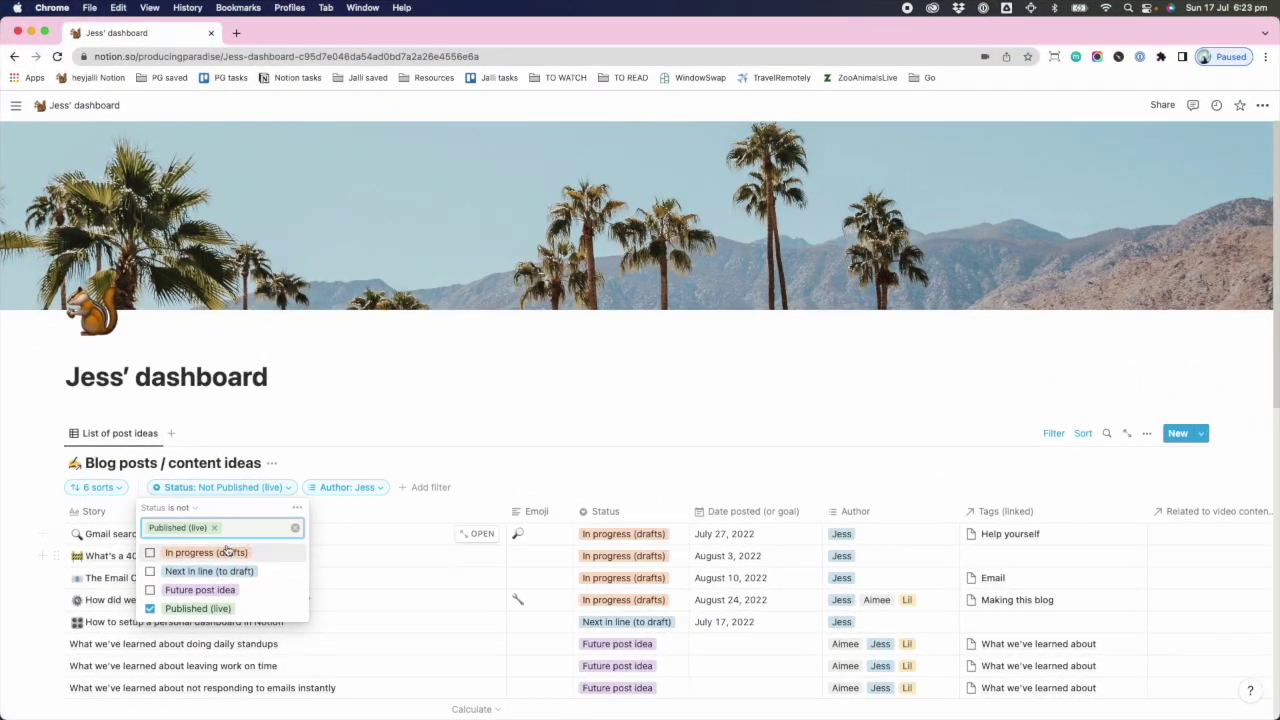
- Set the Status filter to 'is' In progress (drafts) or Next in line (to draft)
left_click(150, 553)
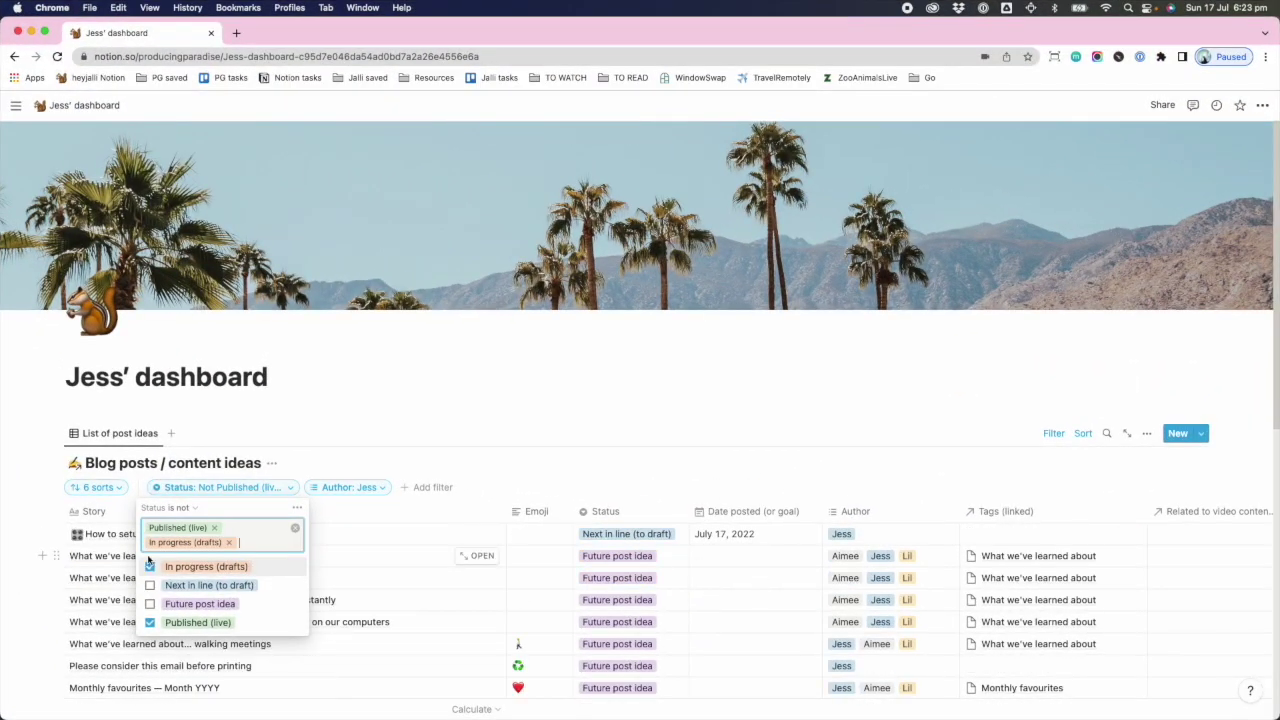
left_click(150, 607)
left_click(150, 571)
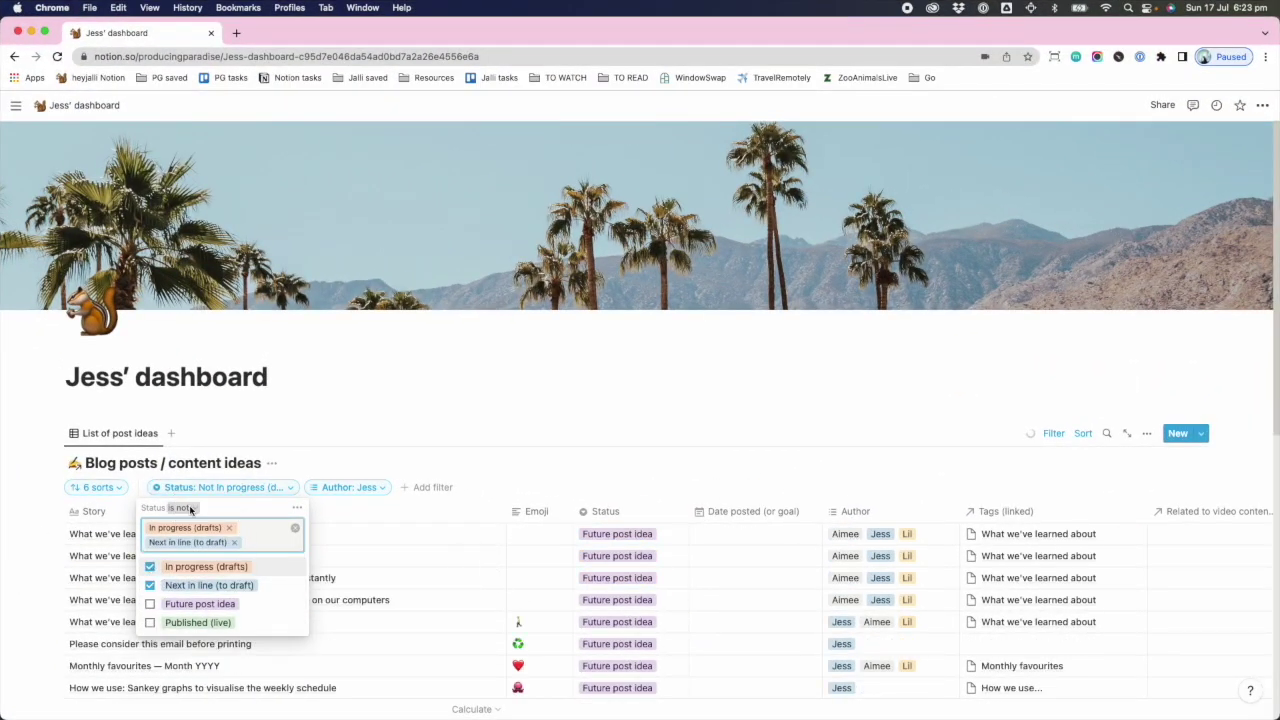
left_click(180, 508)
left_click(169, 530)
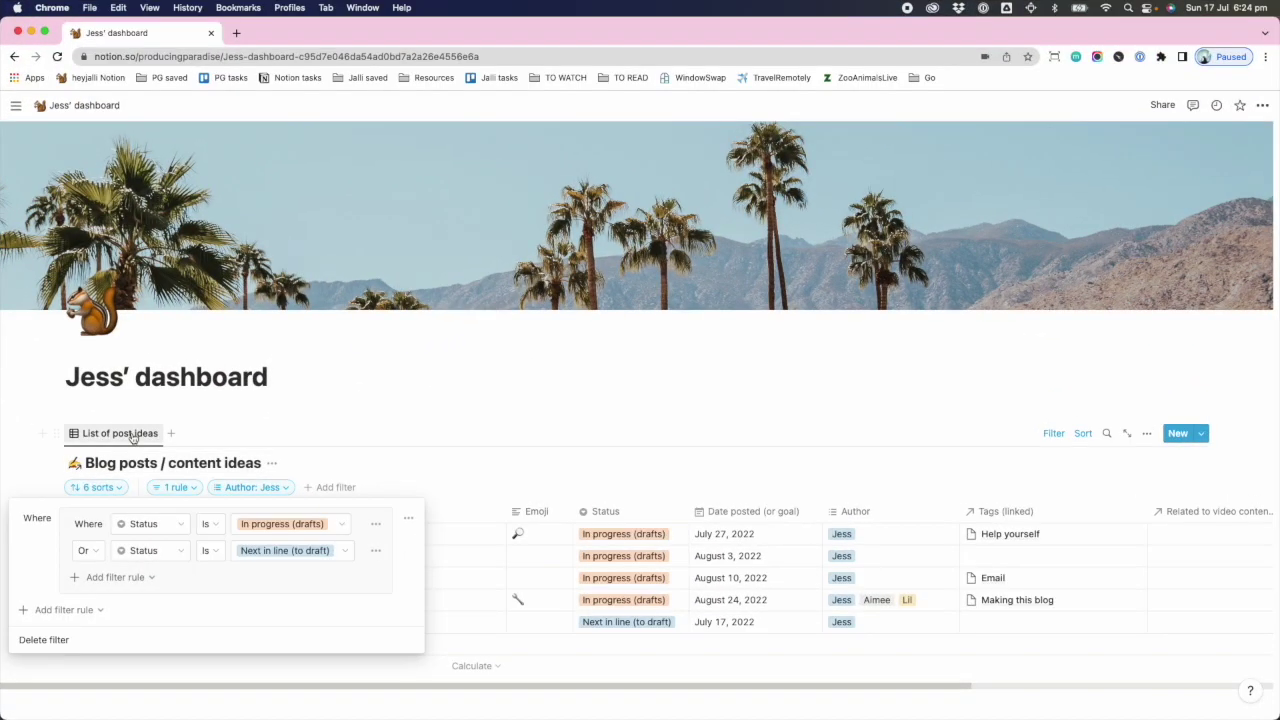
- Change the view to a Gallery layout with no card preview and large cards
left_click(133, 438)
left_click(116, 477)
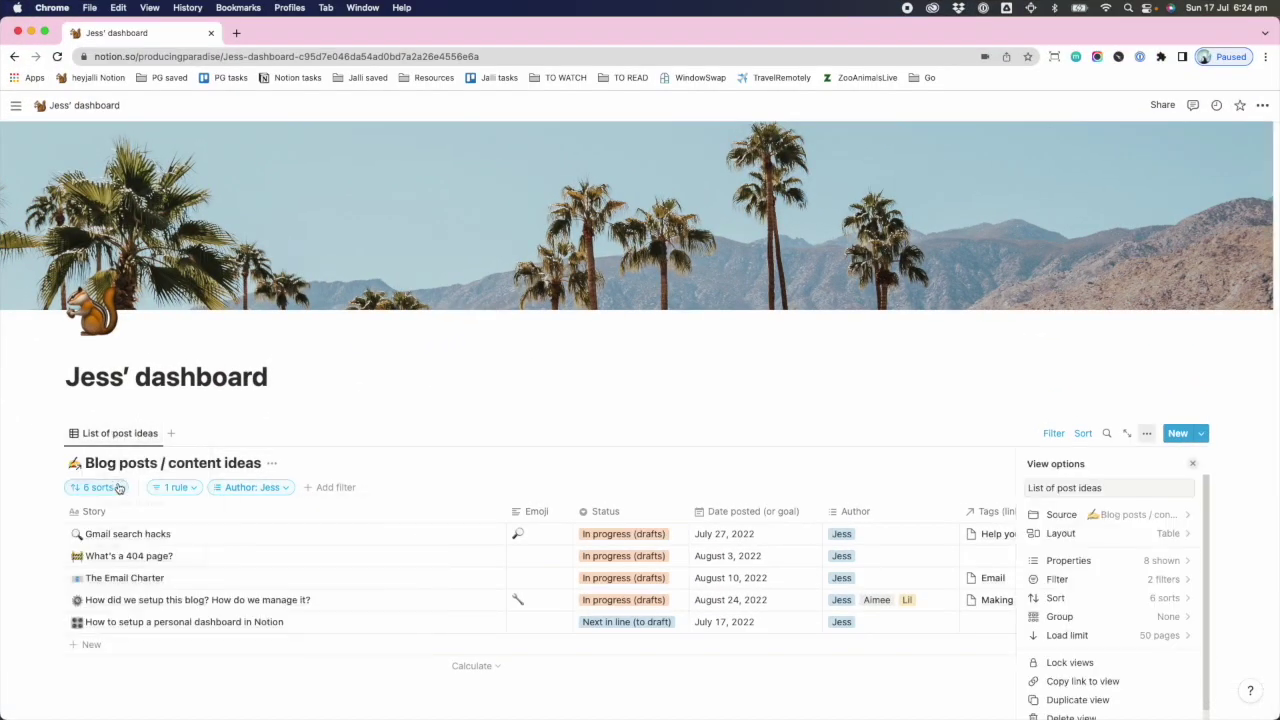
left_click(1162, 534)
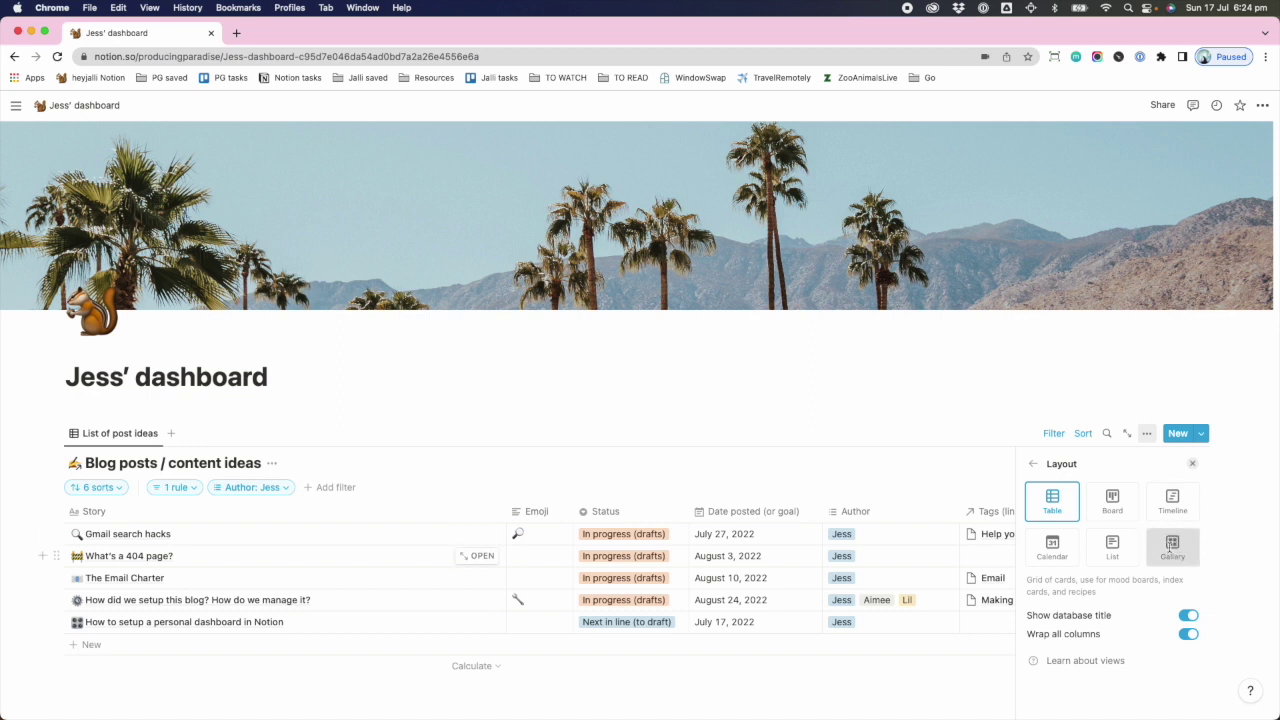
left_click(1170, 546)
left_click(1165, 636)
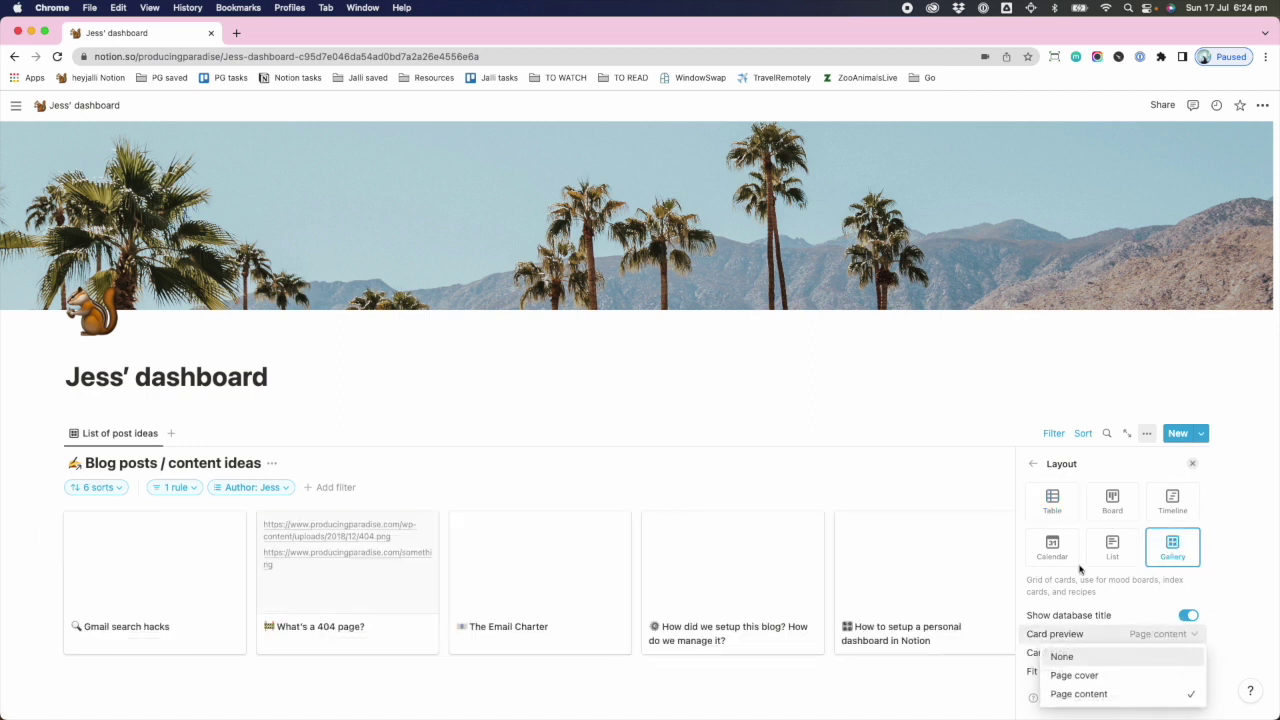
left_click(1086, 657)
left_click(1168, 655)
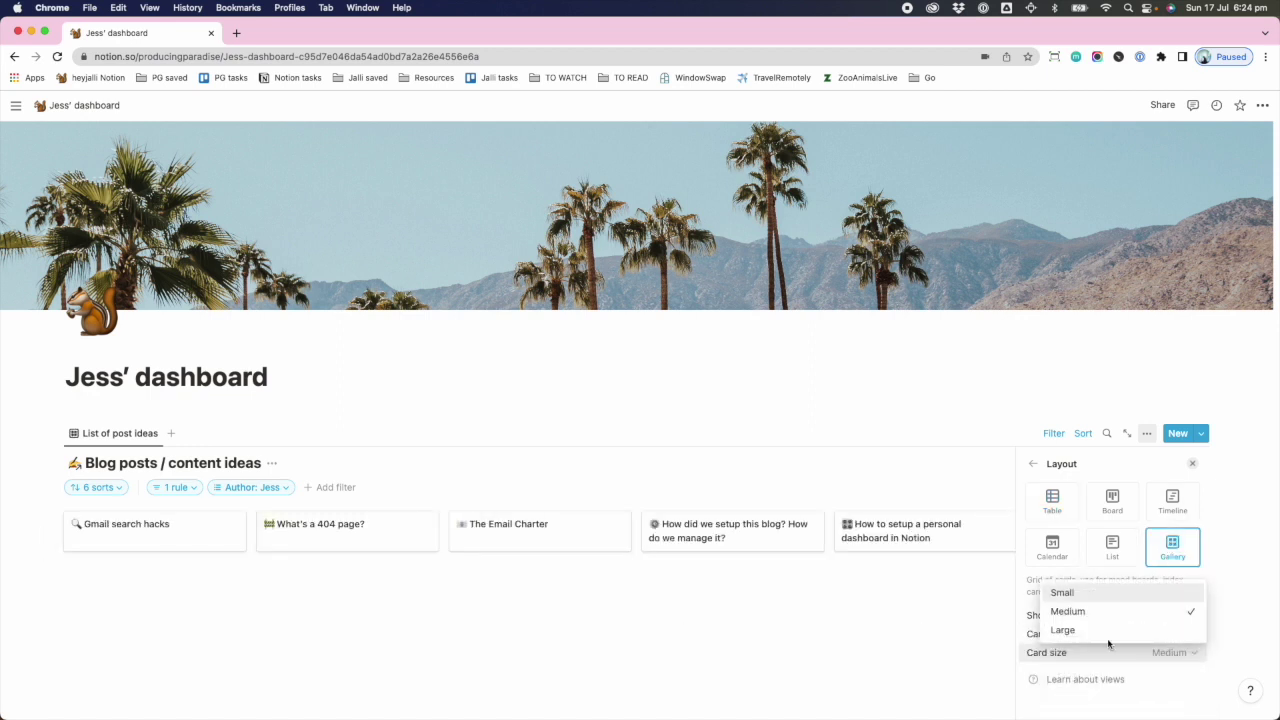
left_click(1100, 632)
left_click(1033, 467)
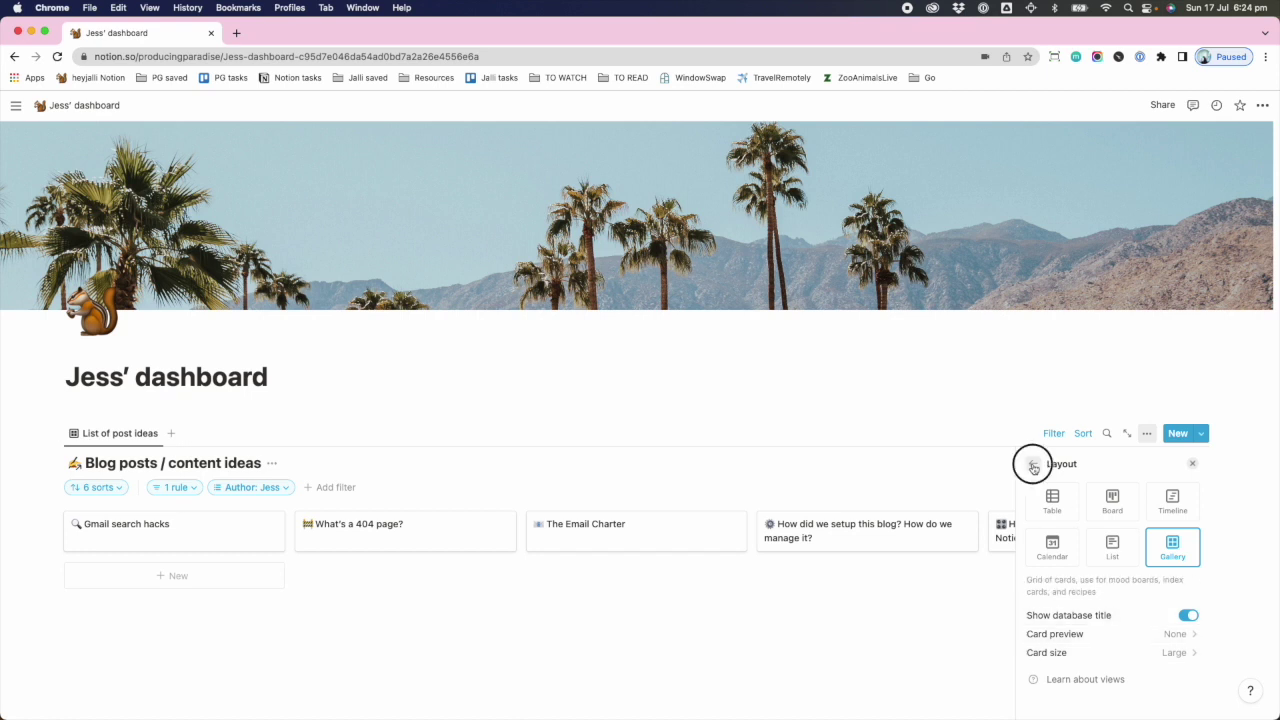
- Rename the view to 'PP posts to write' and close the view settings
left_click(1110, 487)
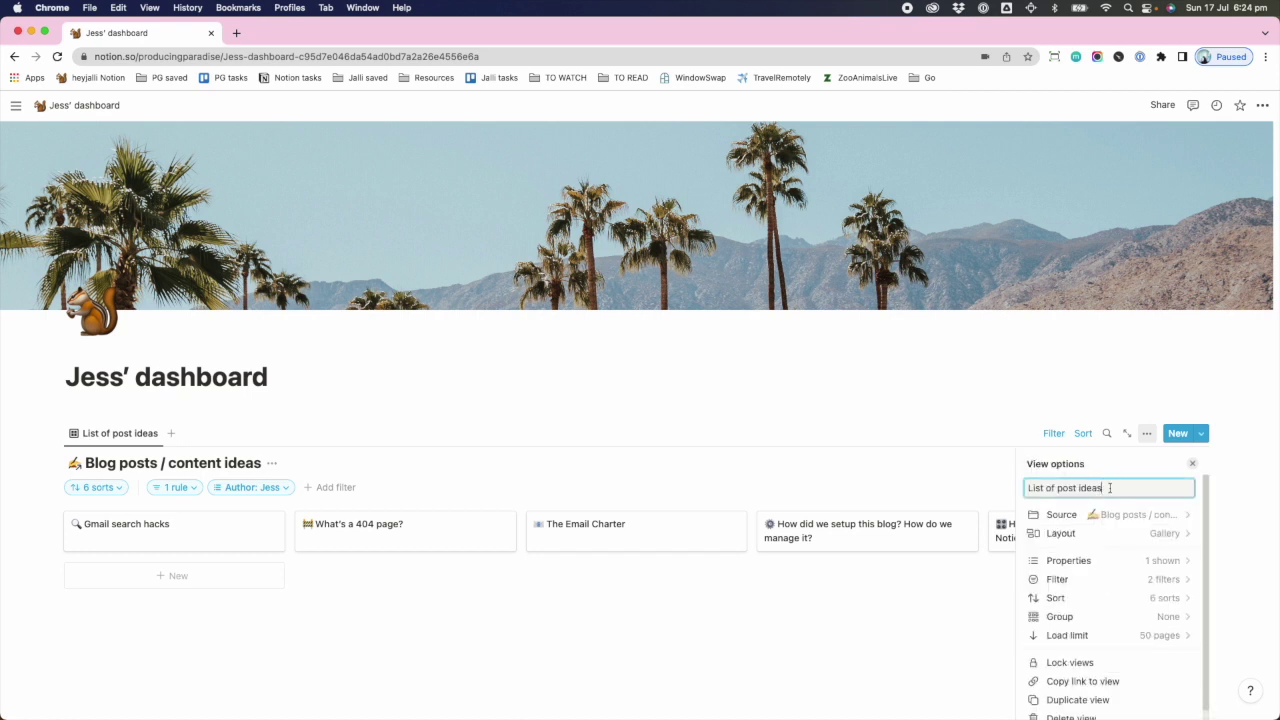
key("super+a")
type("P")
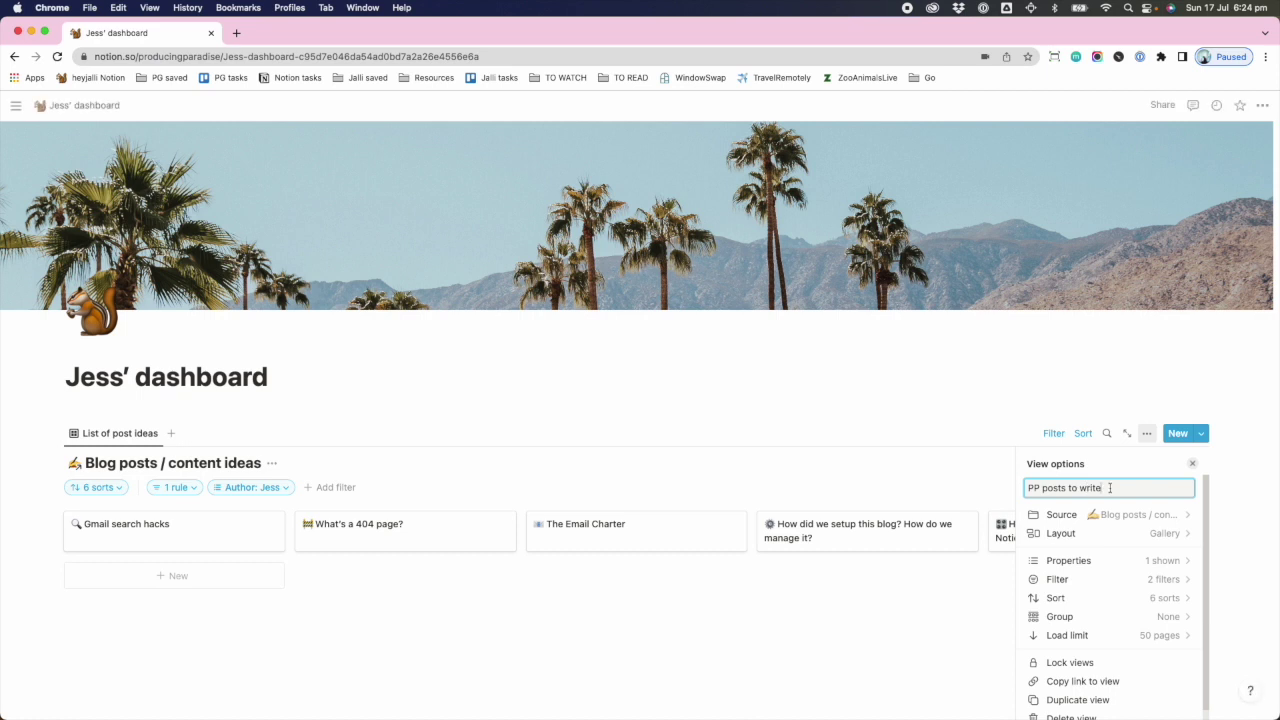
left_click(1139, 548)
scroll(1139, 555, "down", 1)
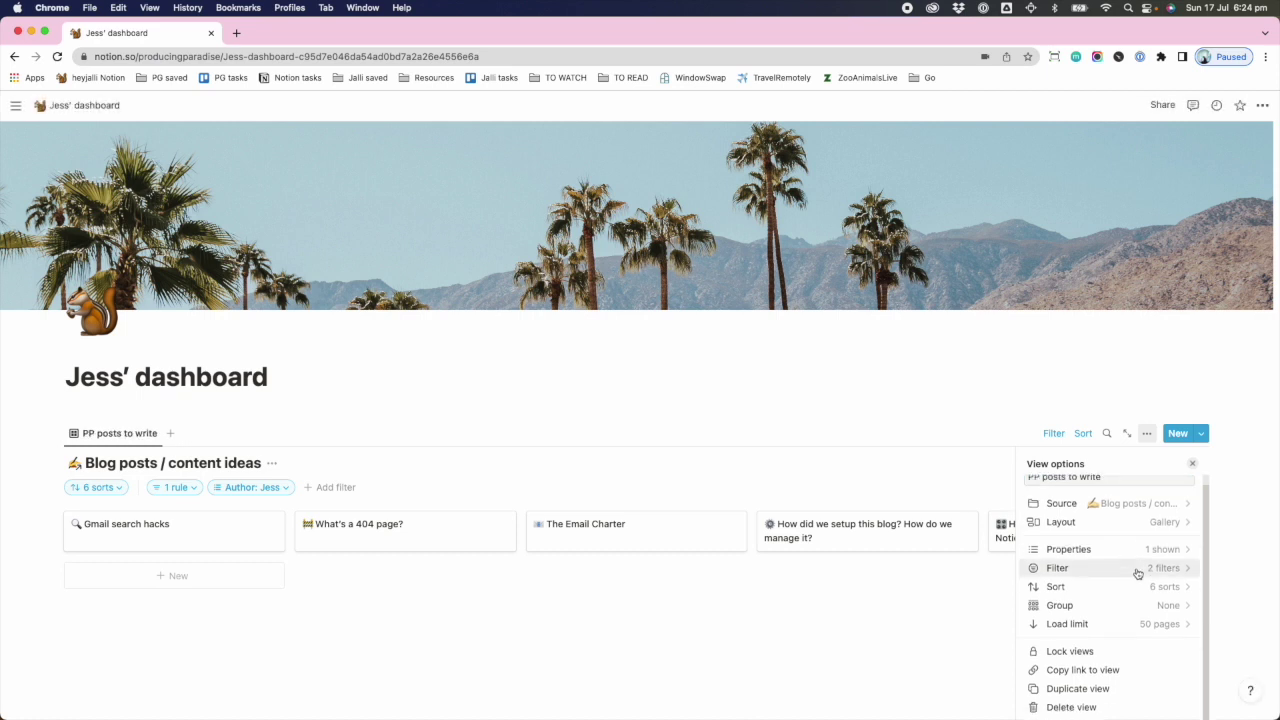
scroll(1150, 545, "up", 1)
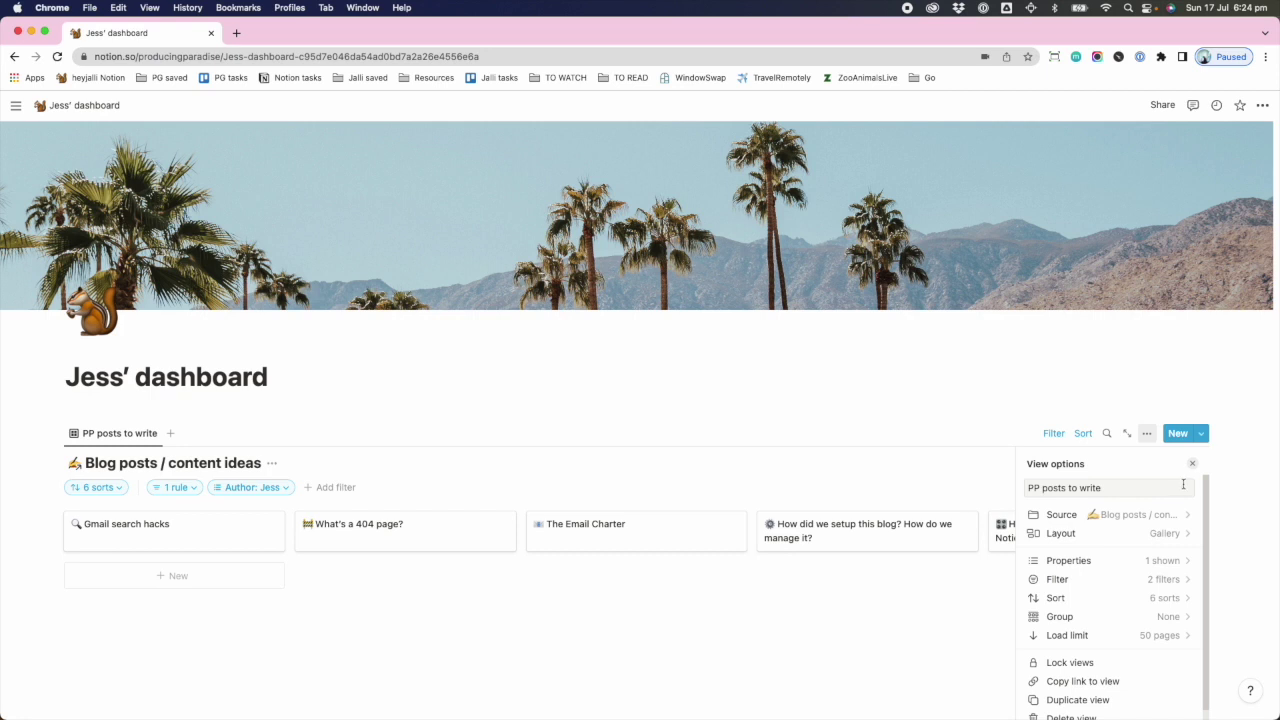
left_click(1193, 465)
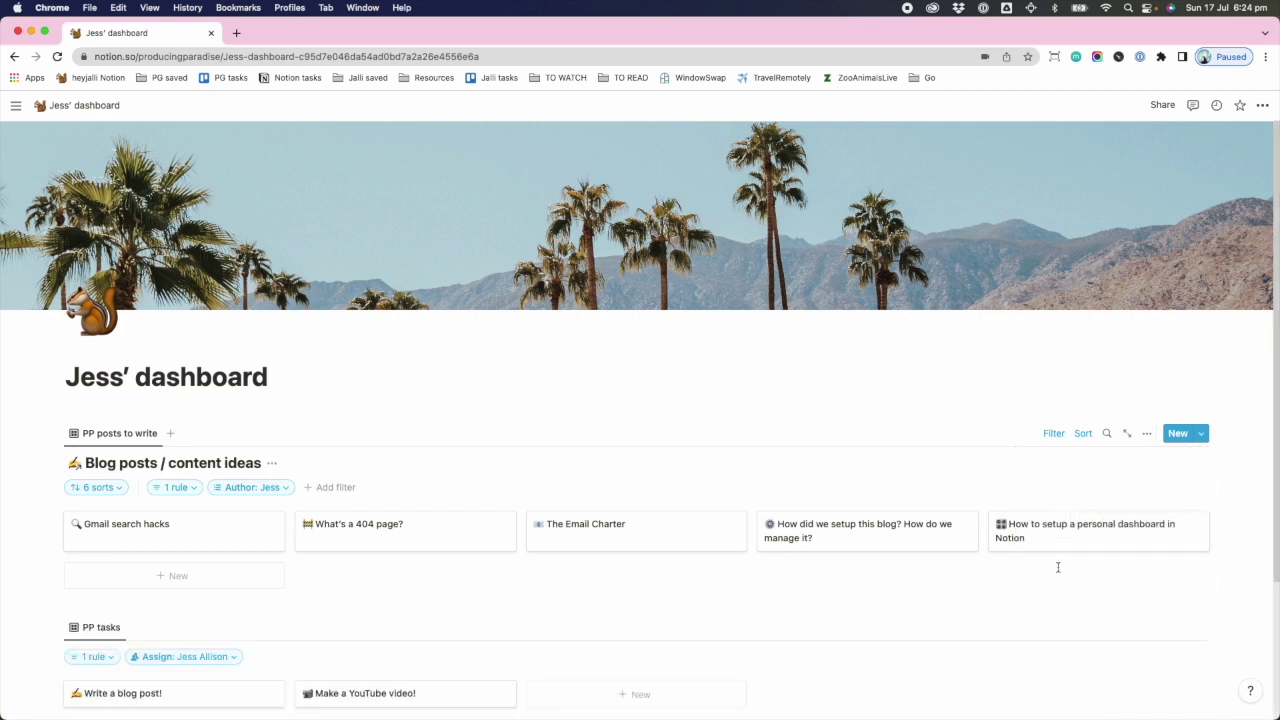
- Type three 'Column' lines under the title and drag them into side-by-side columns
scroll(444, 381, "down", 5)
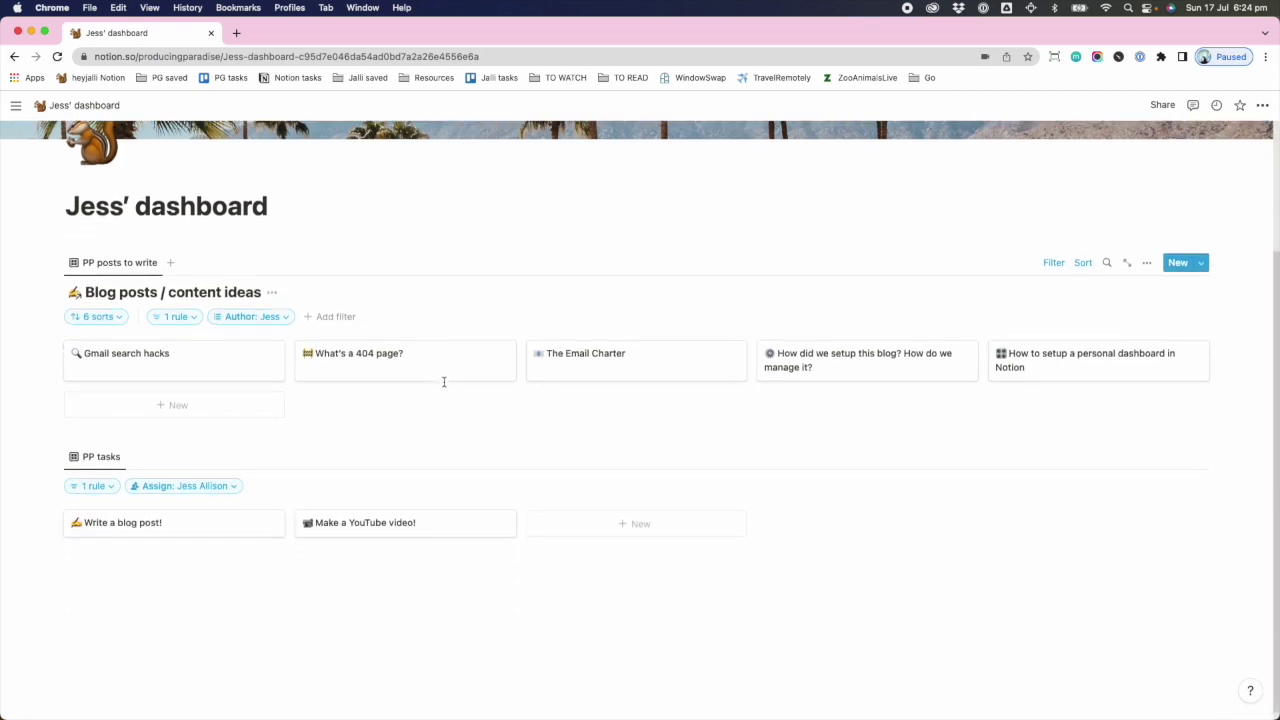
scroll(443, 380, "up", 5)
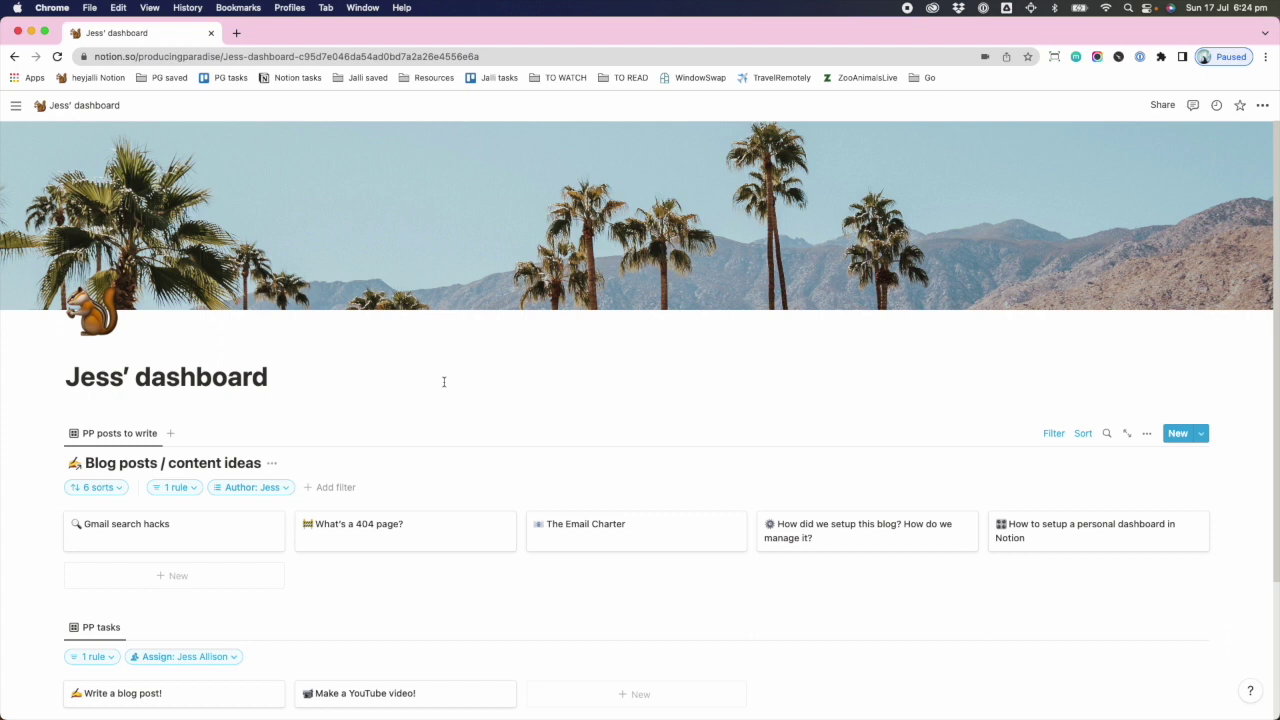
left_click(292, 379)
key("Return")
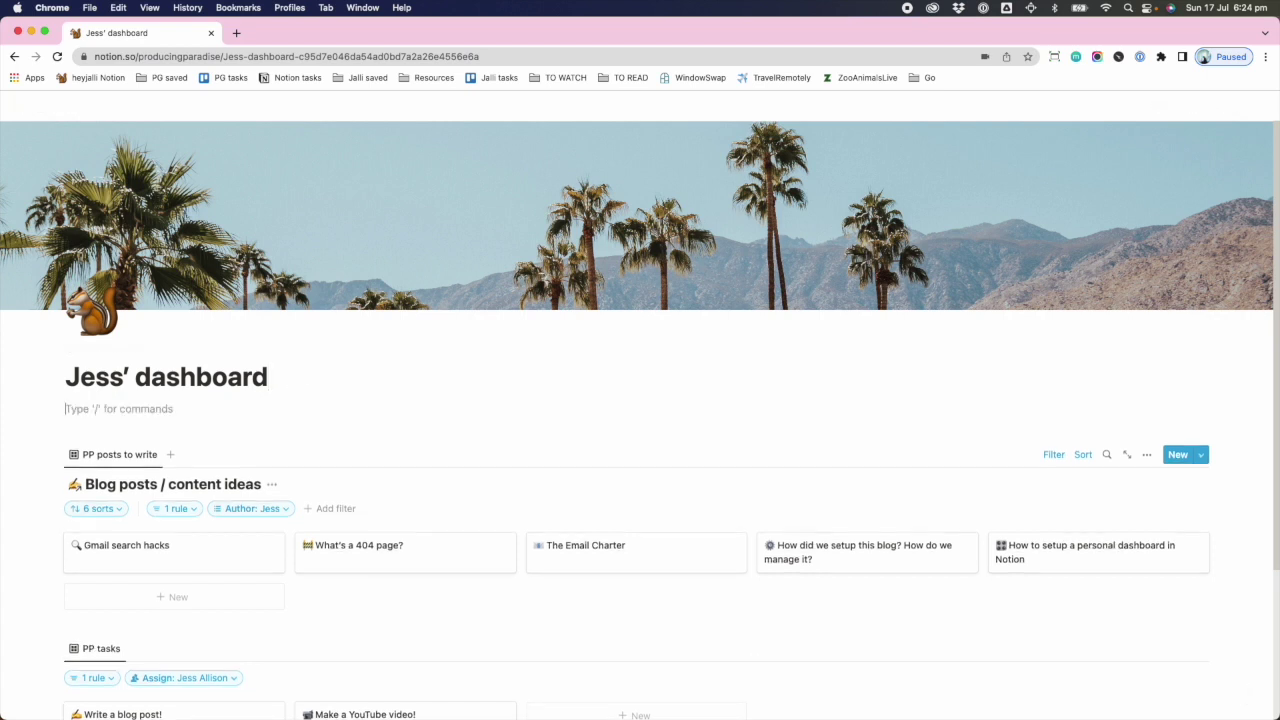
type("Column")
key("Return")
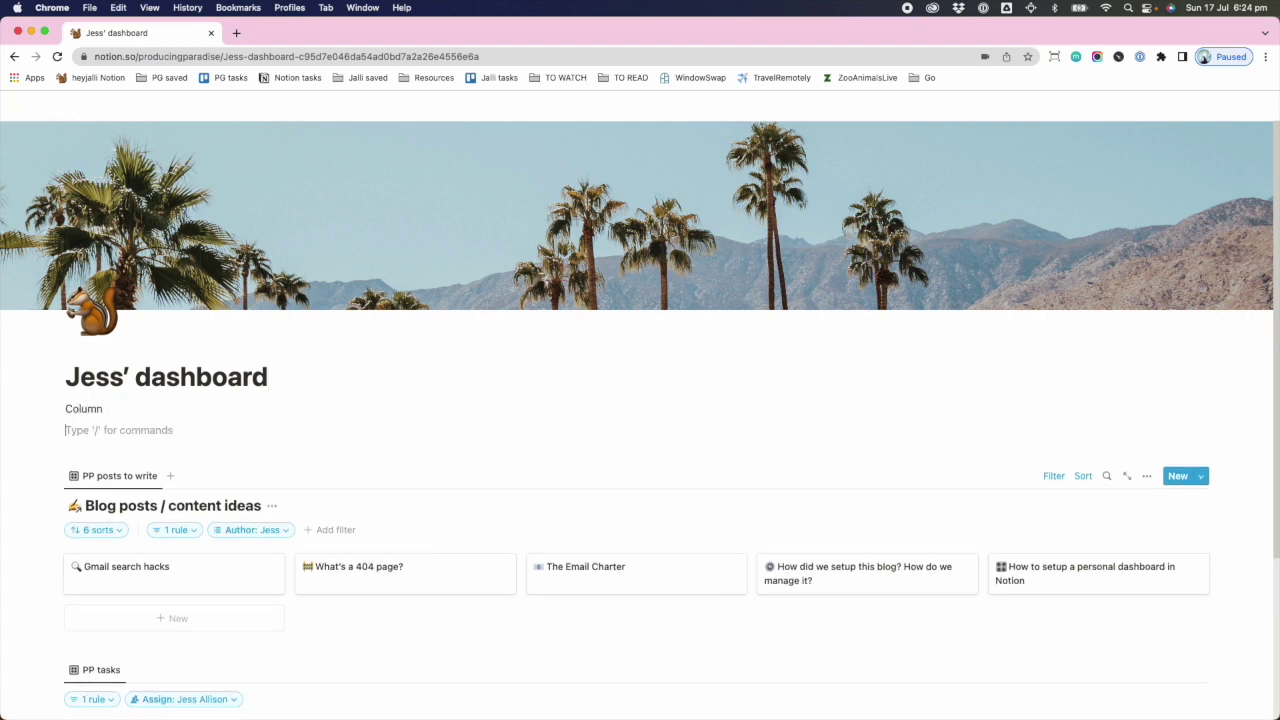
type("Column")
key("Return")
type("Col")
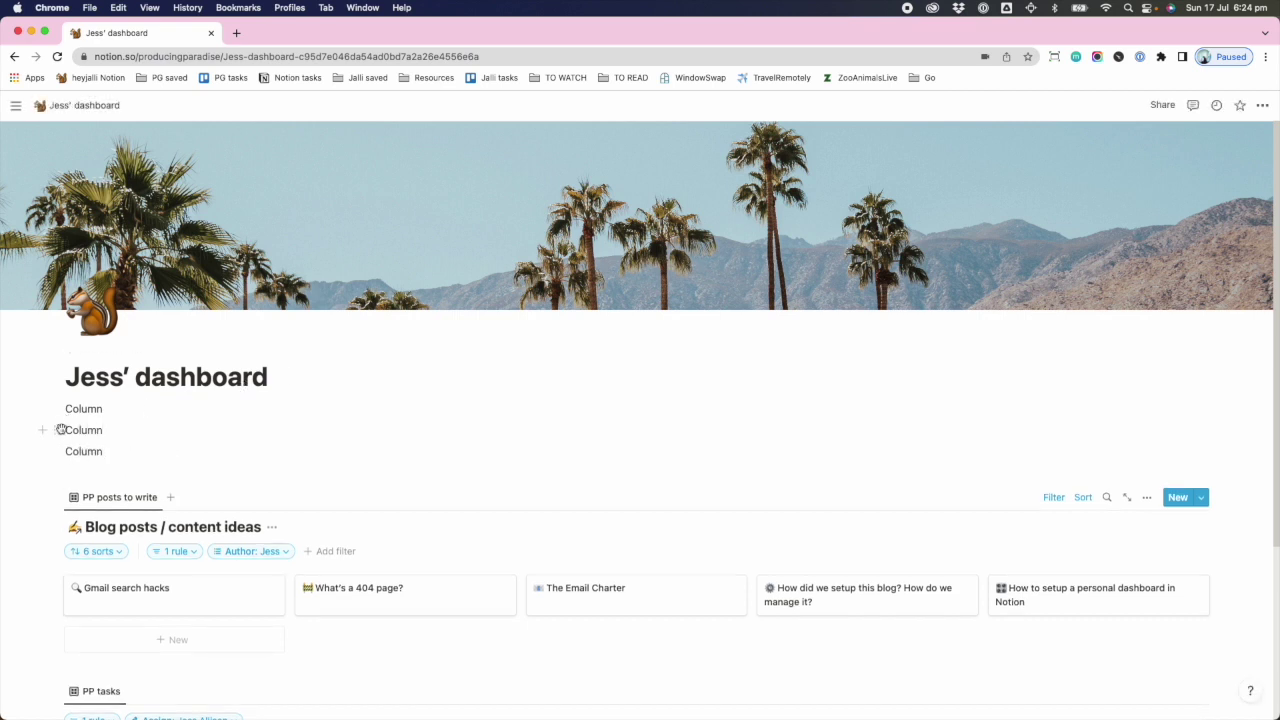
left_click_drag(57, 430, 1226, 406)
- Move the PP posts to write gallery and PP tasks board into the middle and right columns
left_click_drag(54, 447, 1213, 418)
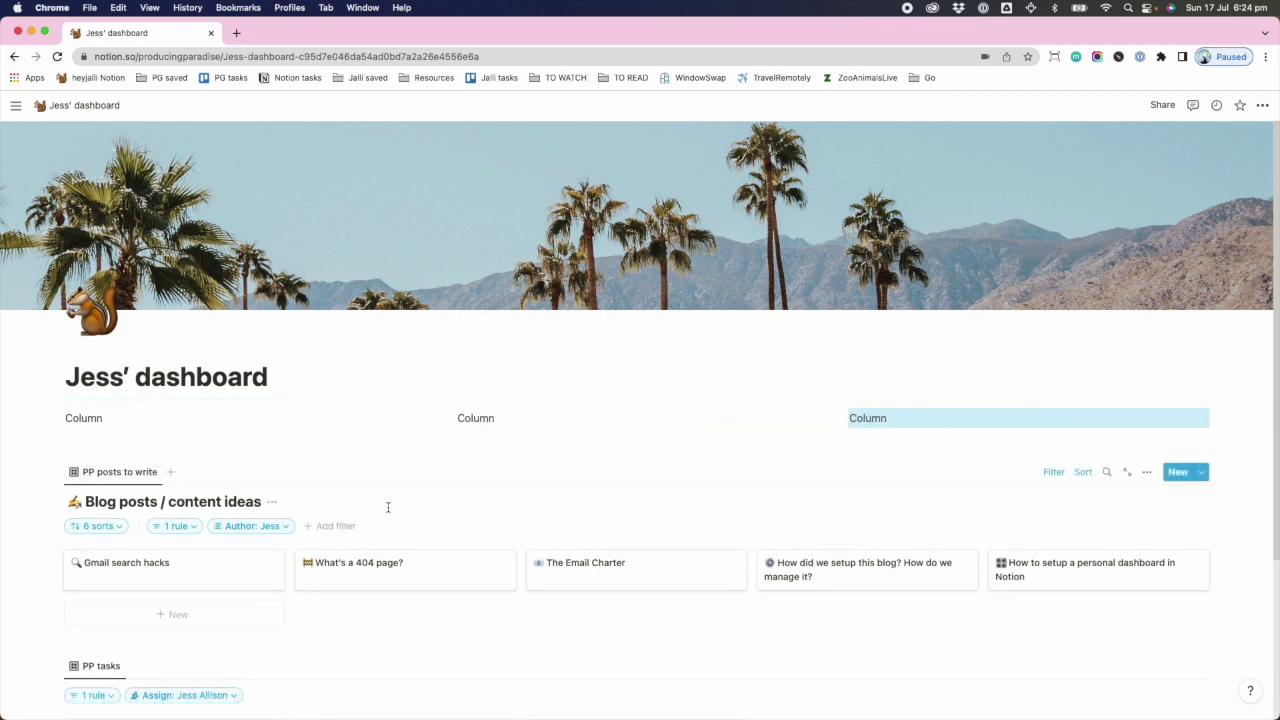
scroll(386, 506, "down", 1)
left_click_drag(55, 447, 474, 408)
scroll(467, 518, "down", 5)
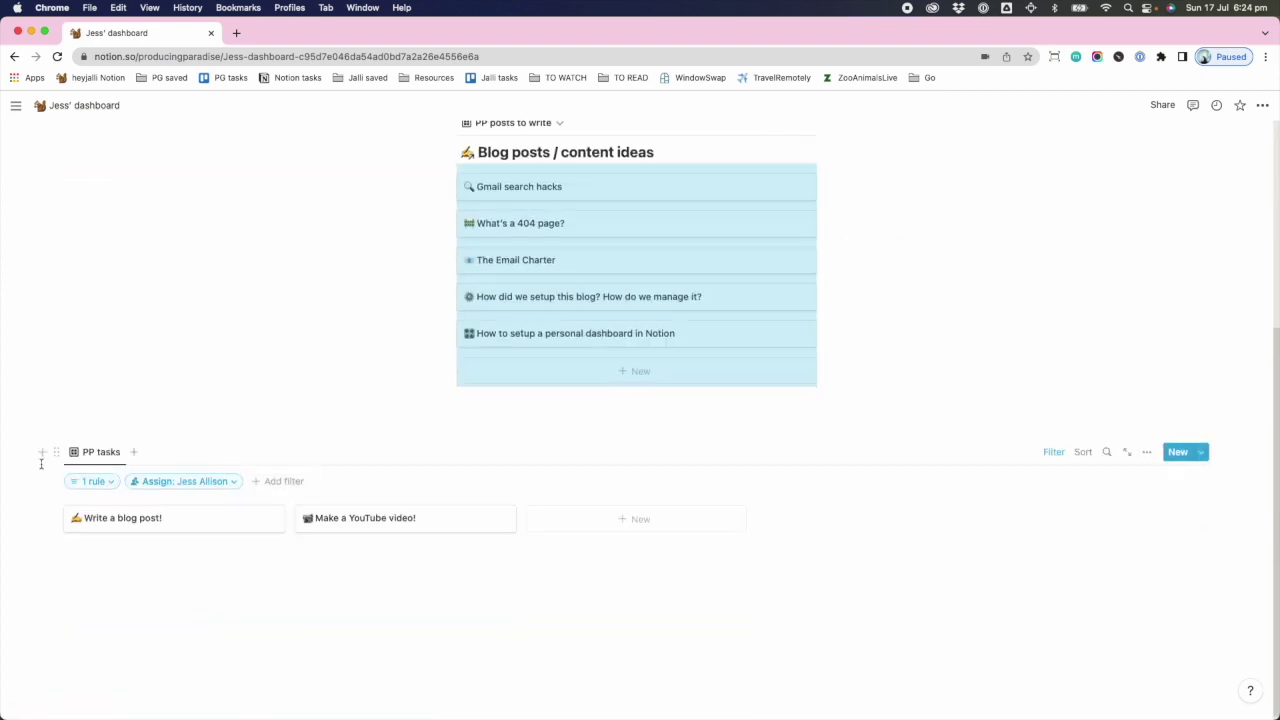
scroll(482, 148, "up", 2)
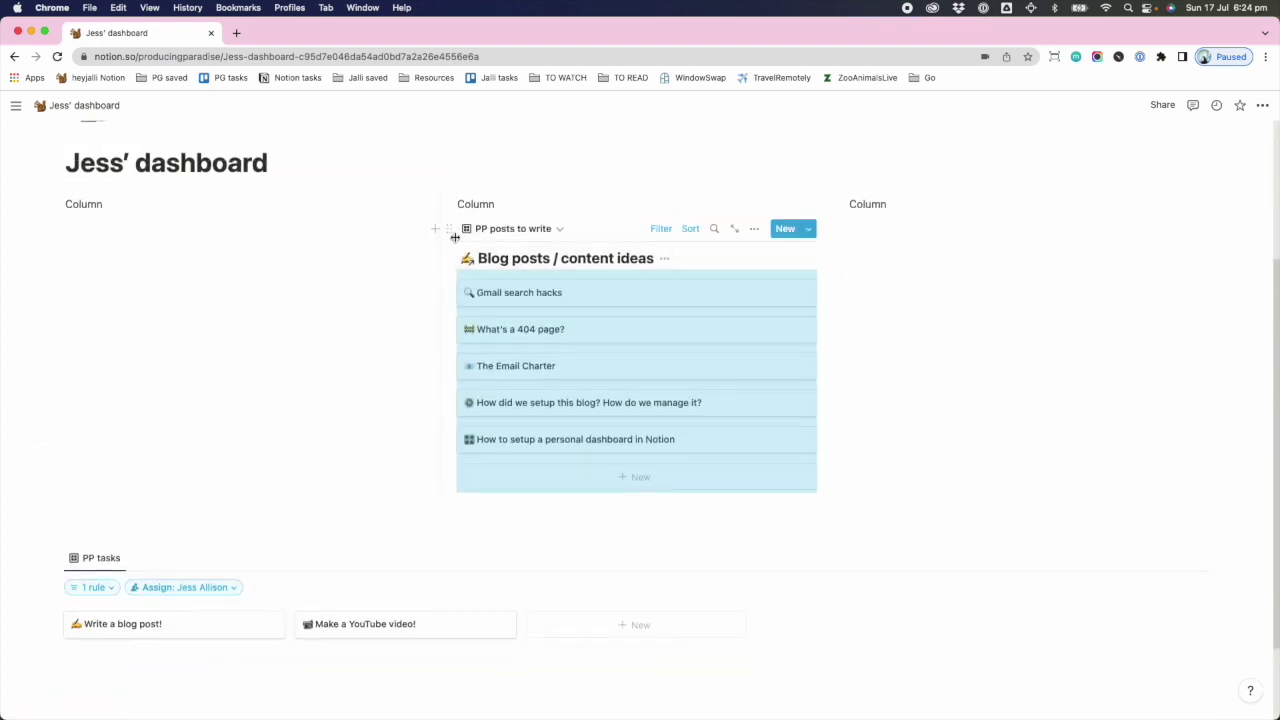
left_click_drag(449, 229, 855, 233)
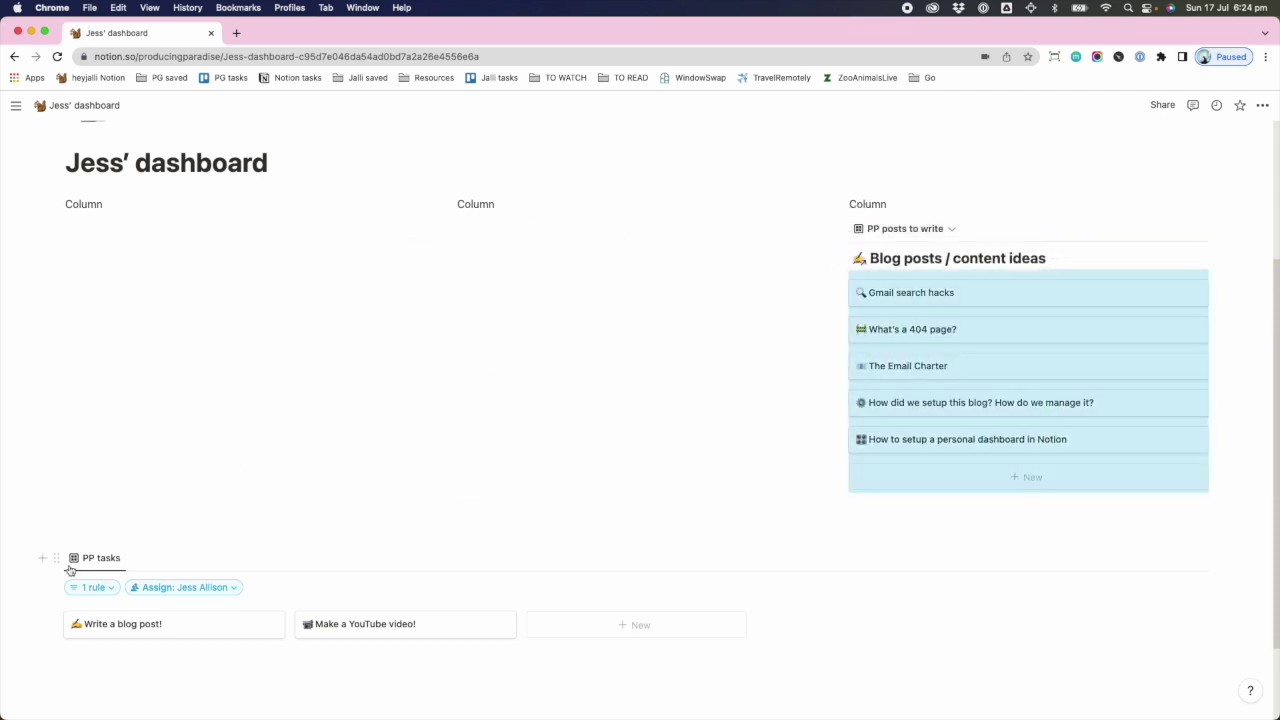
left_click_drag(57, 558, 495, 225)
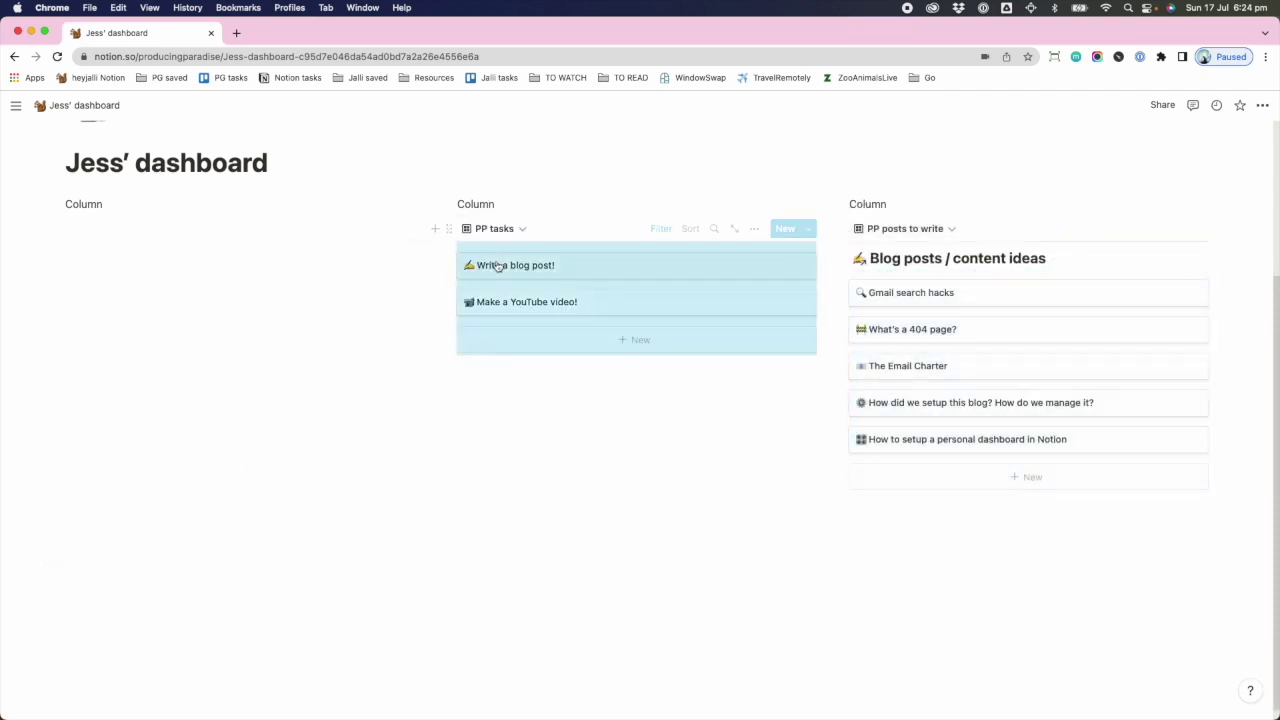
scroll(480, 260, "up", 5)
- Delete the middle and right Column headings and show the PP tasks board's filters
left_click(491, 420)
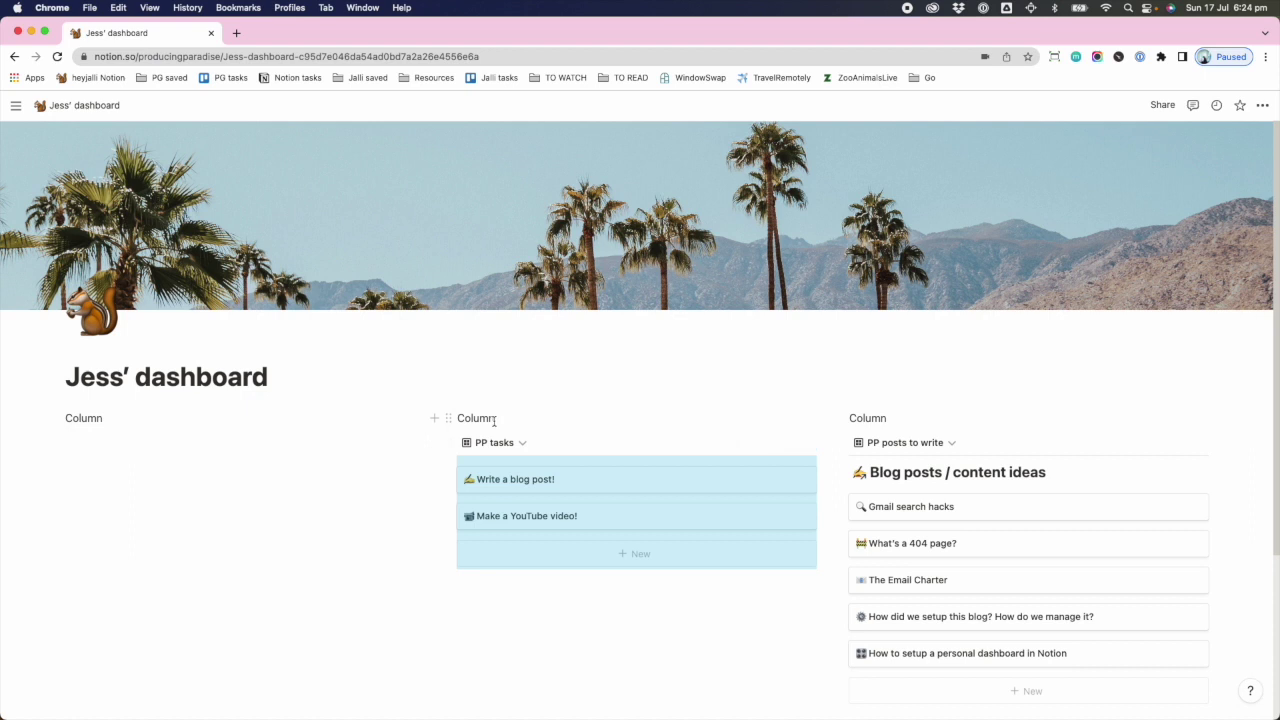
left_click(450, 419)
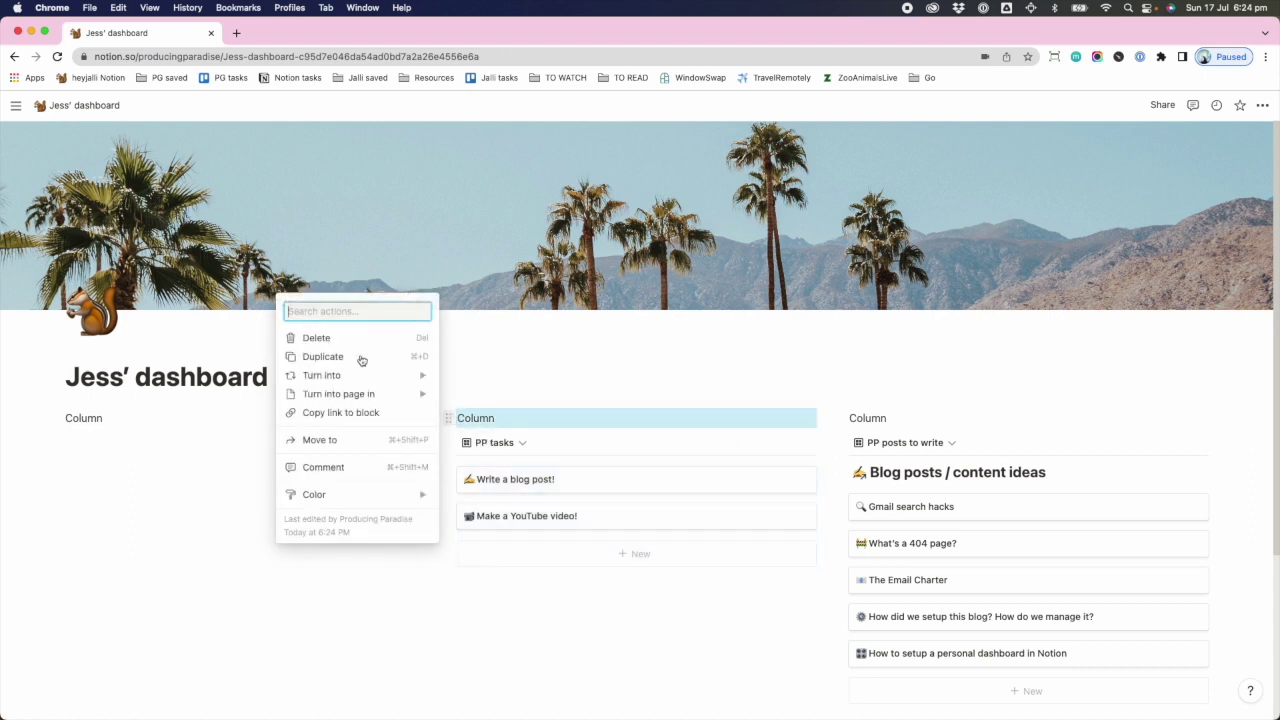
left_click(350, 339)
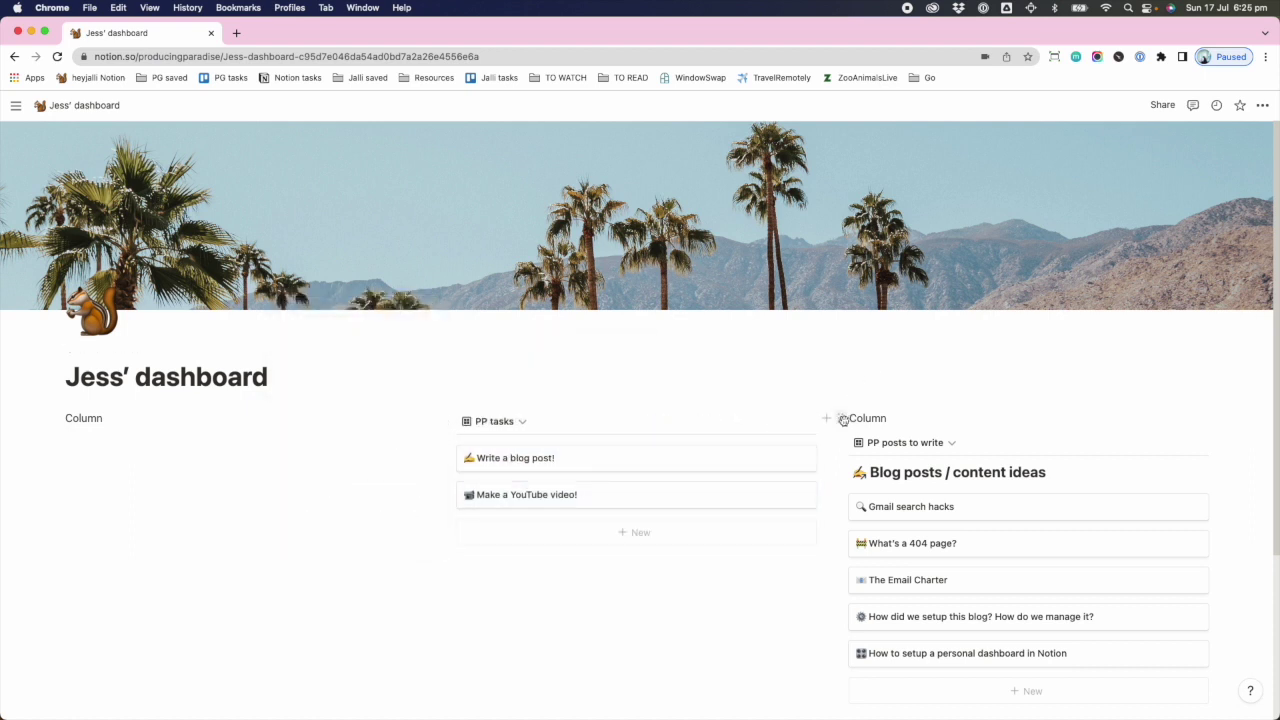
left_click(840, 418)
left_click(714, 341)
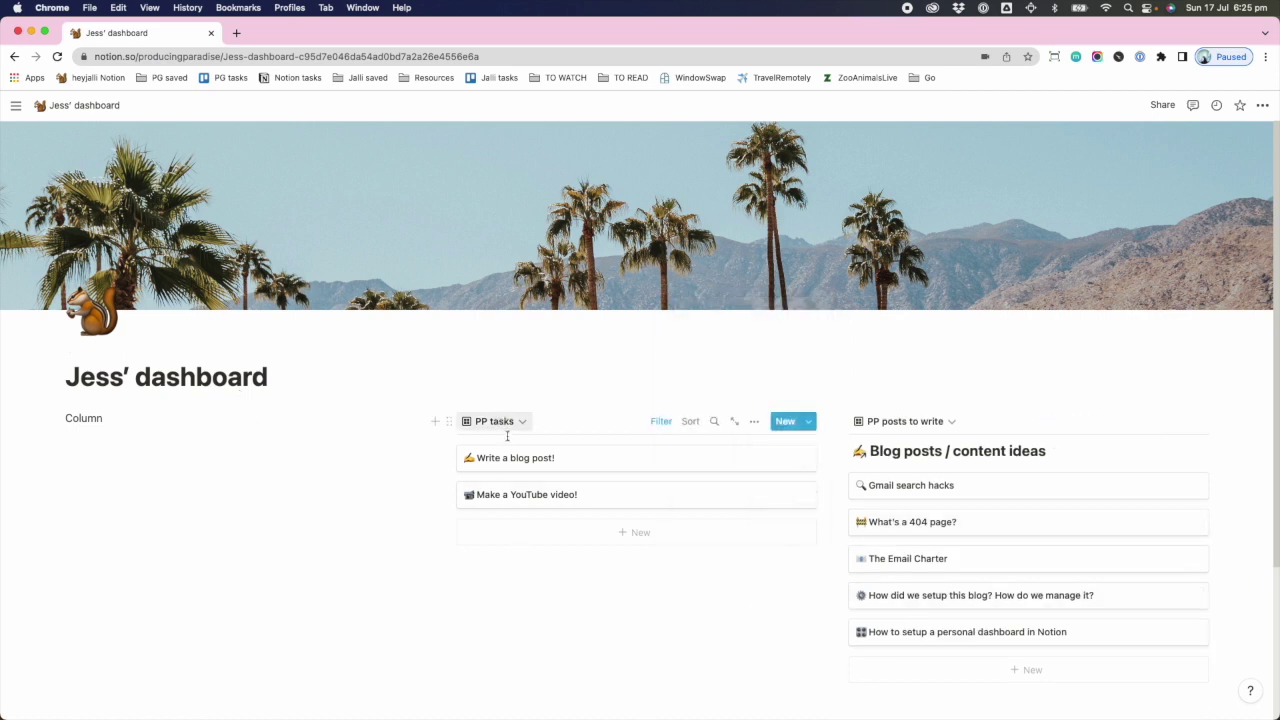
left_click(661, 421)
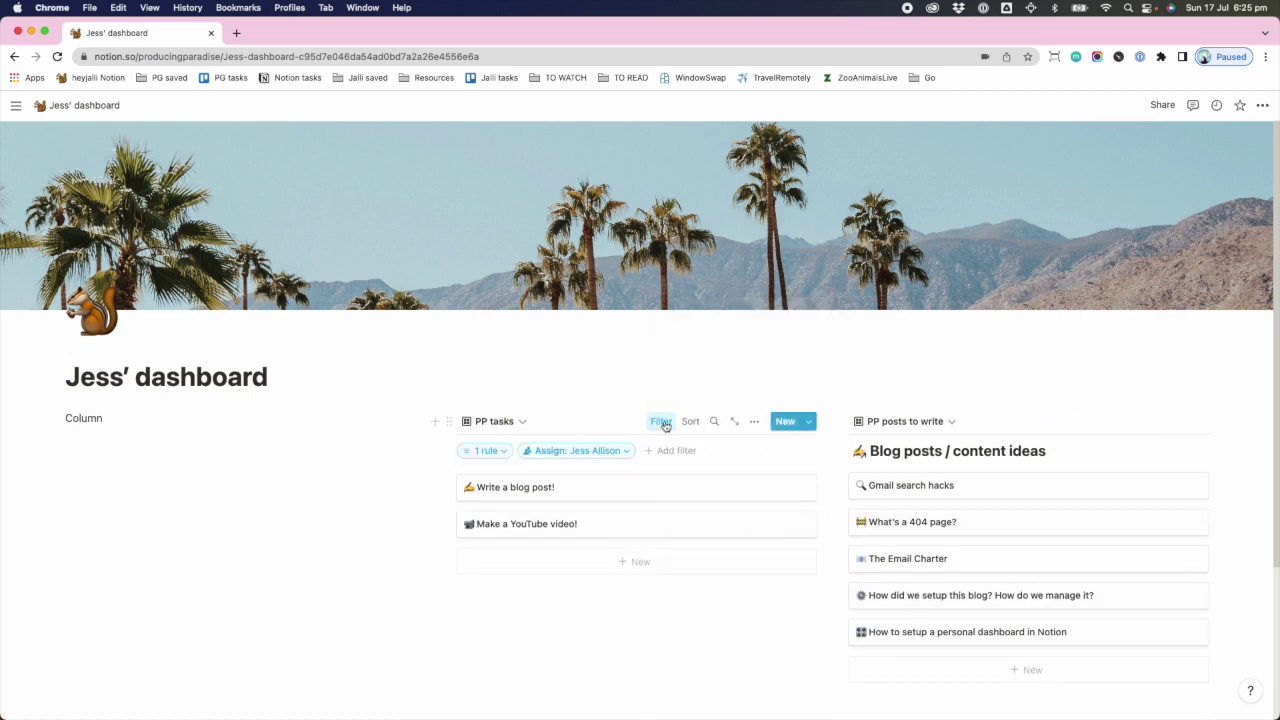
- Check the PP tasks Due filter, then reveal the Blog posts list's filter and sort bar
left_click(490, 451)
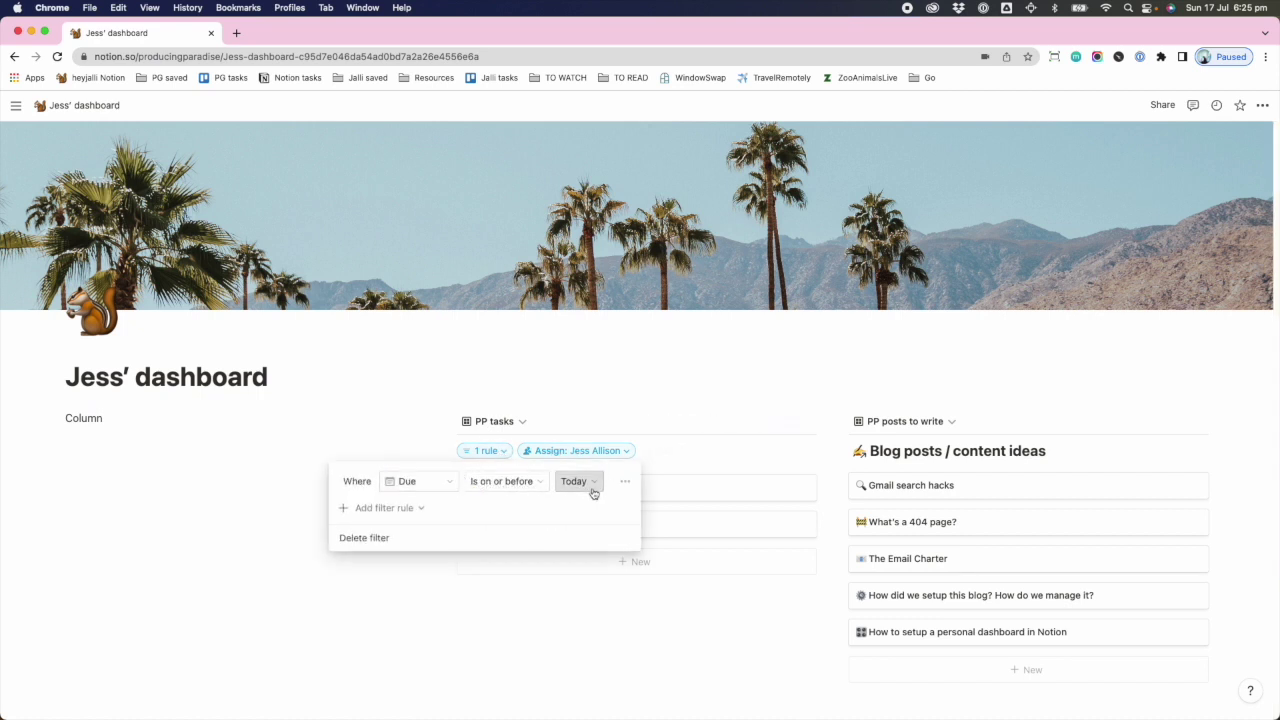
left_click(523, 423)
left_click(951, 423)
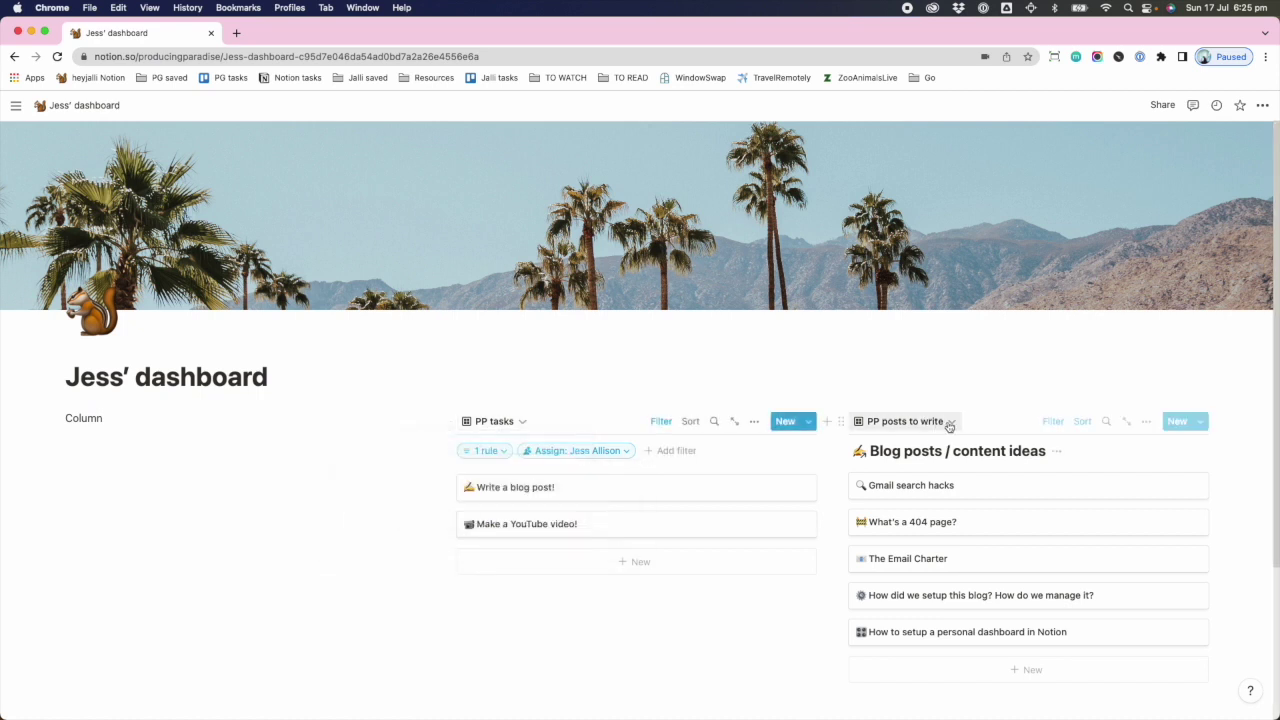
left_click(949, 425)
left_click(1055, 424)
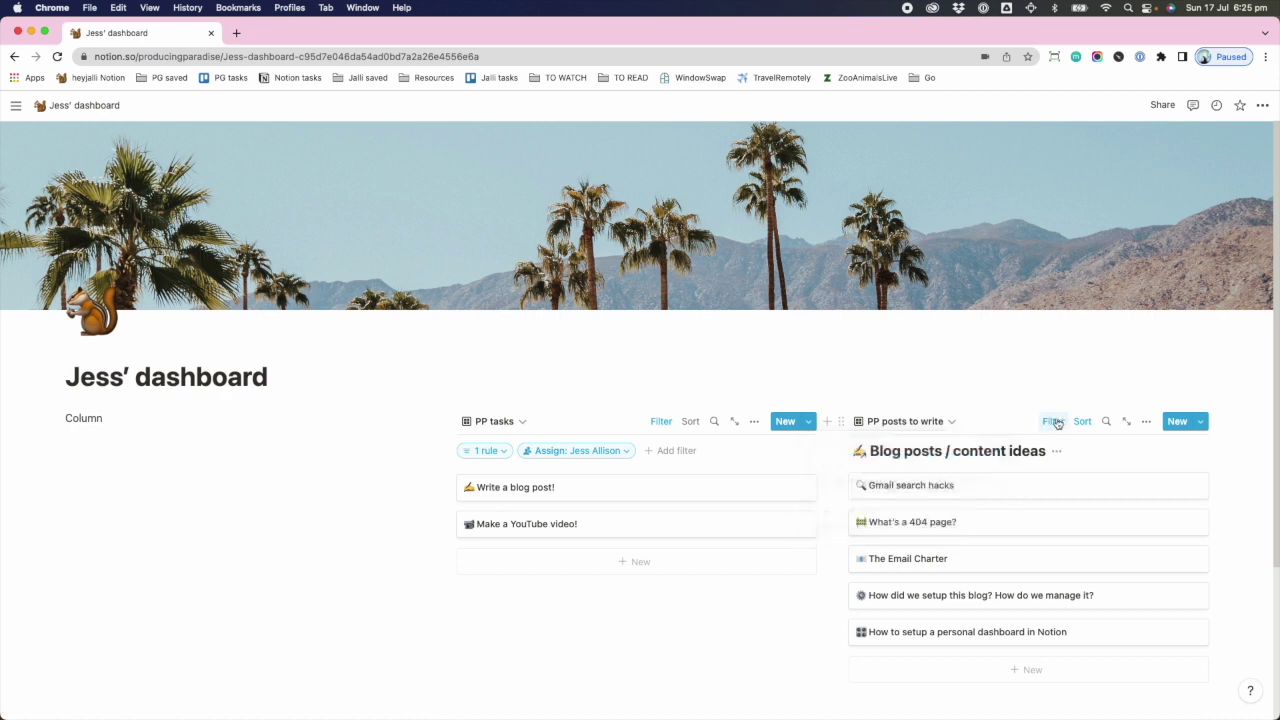
left_click(1054, 422)
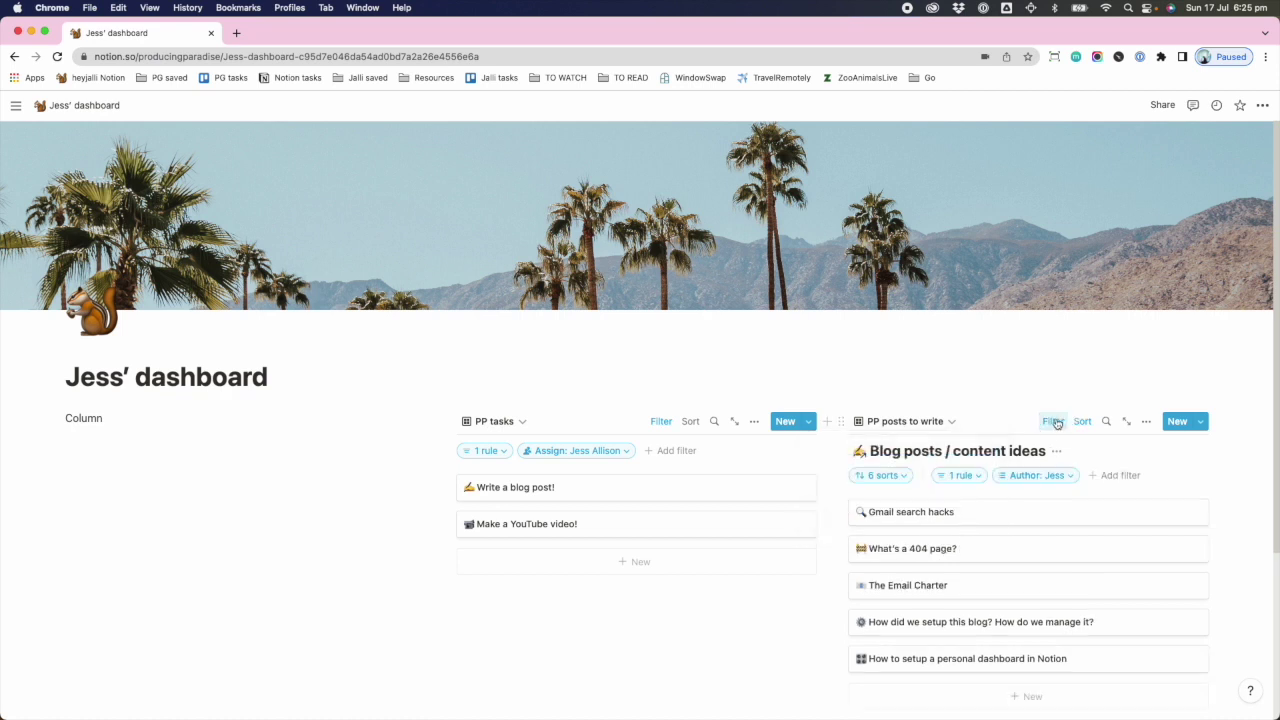
- Remove all six sorts: Status, Date posted, Theme, Author, Emoji and Story
left_click(905, 476)
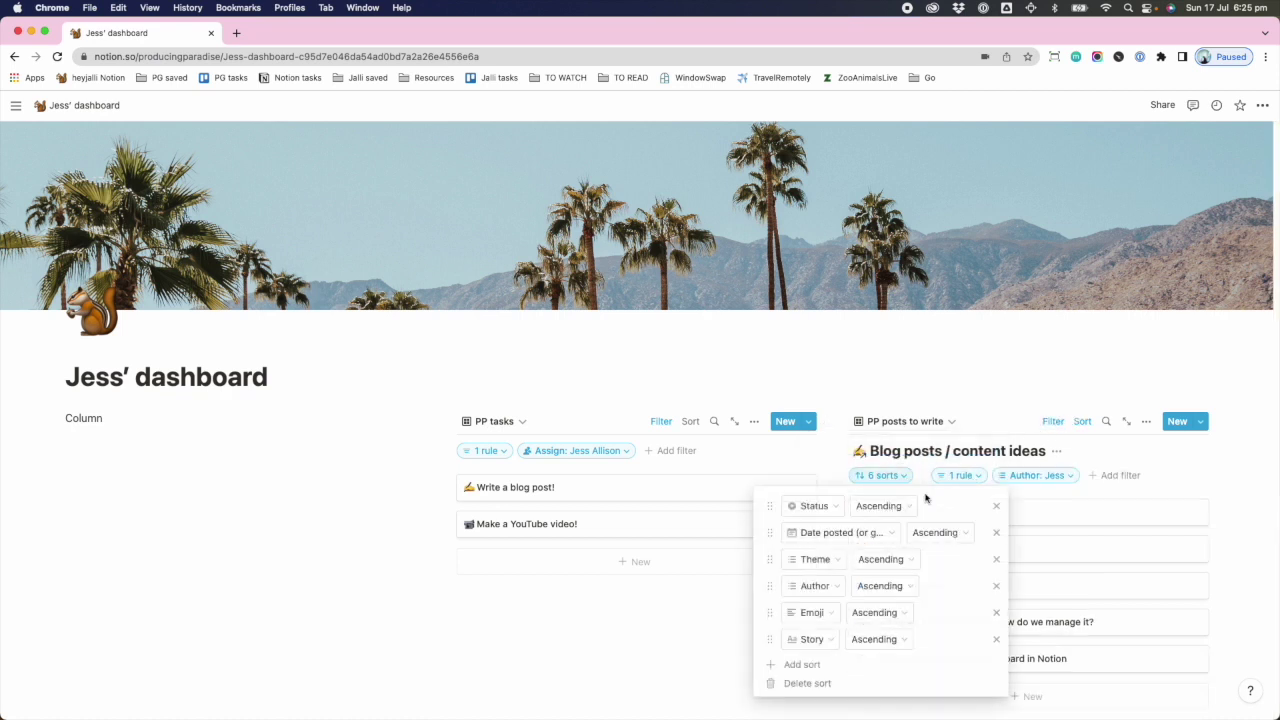
left_click(996, 505)
left_click(996, 505)
left_click(992, 508)
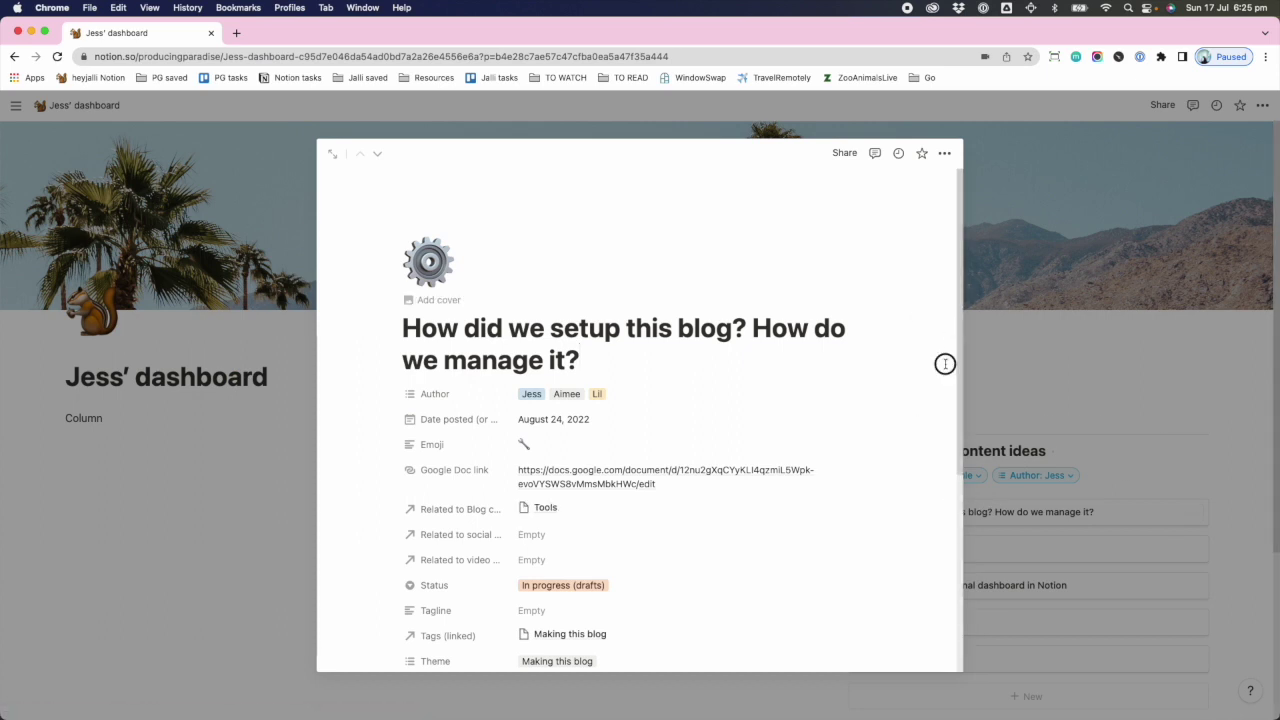
left_click(1021, 363)
left_click(898, 479)
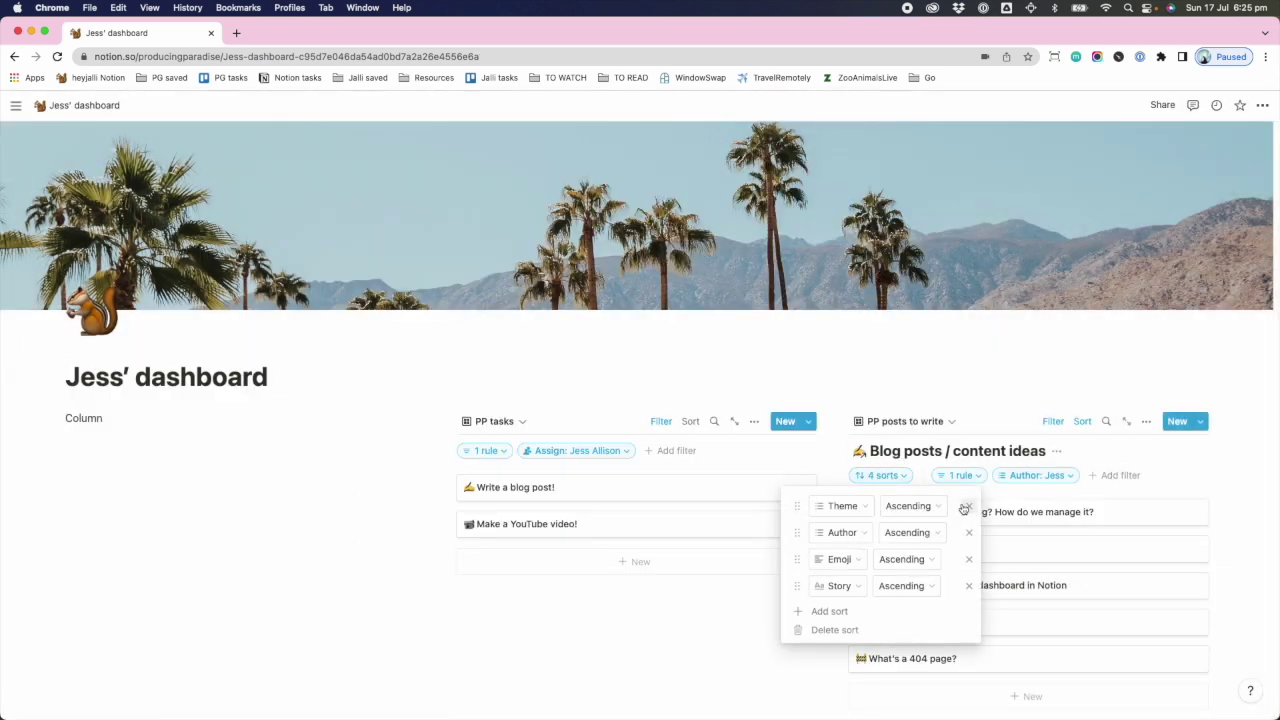
left_click(967, 507)
left_click(967, 507)
left_click(965, 508)
left_click(965, 508)
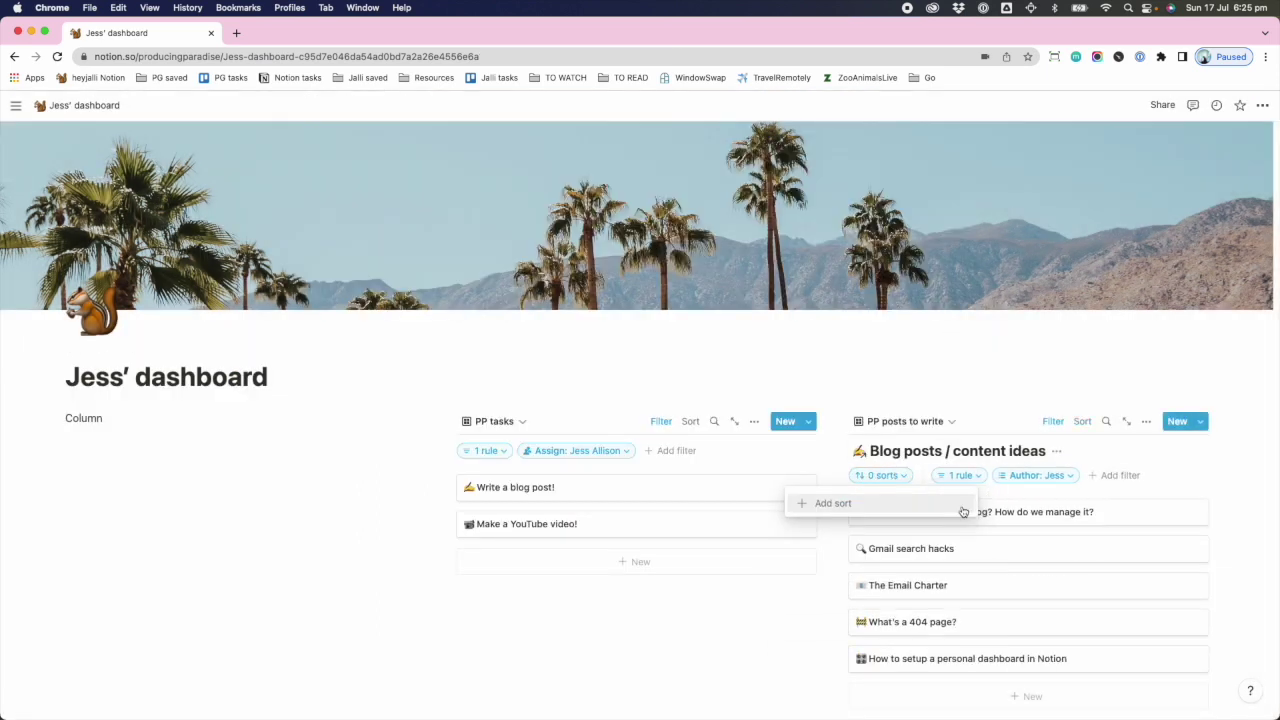
- Add a Date posted (or goal) filter to the Blog posts list, then delete it
left_click(899, 478)
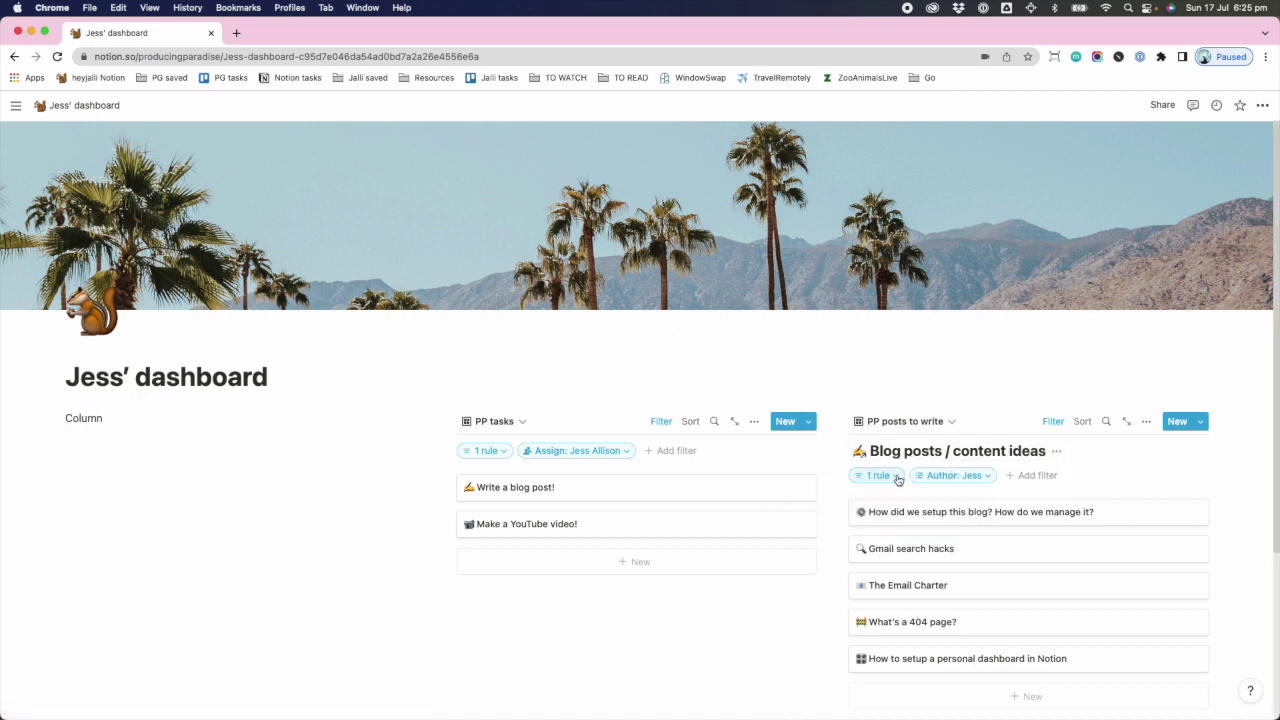
left_click(1031, 478)
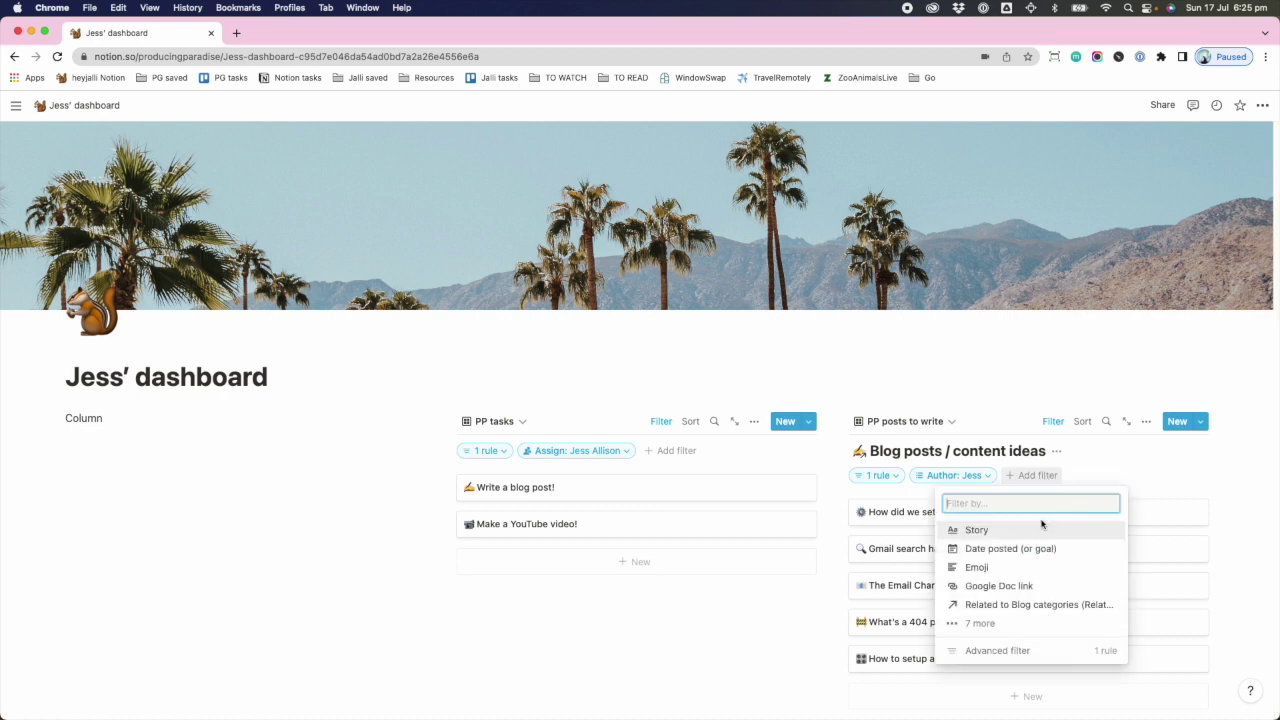
left_click(1002, 625)
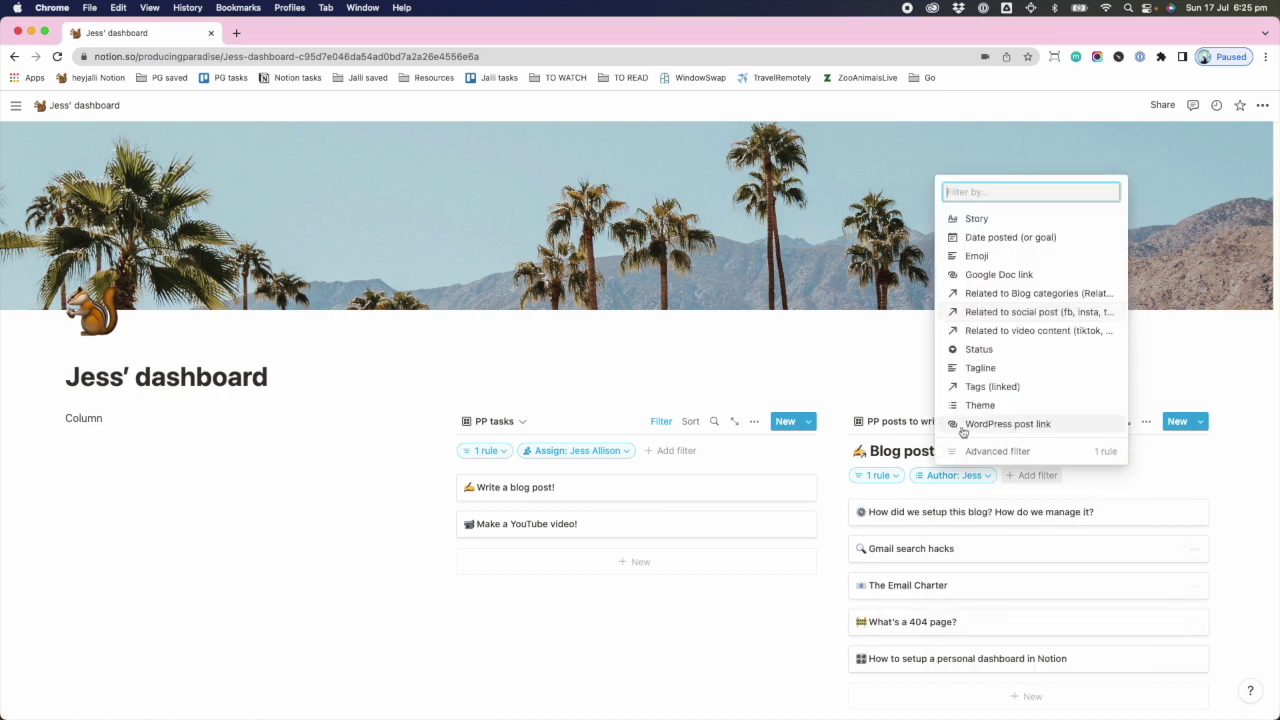
left_click(990, 238)
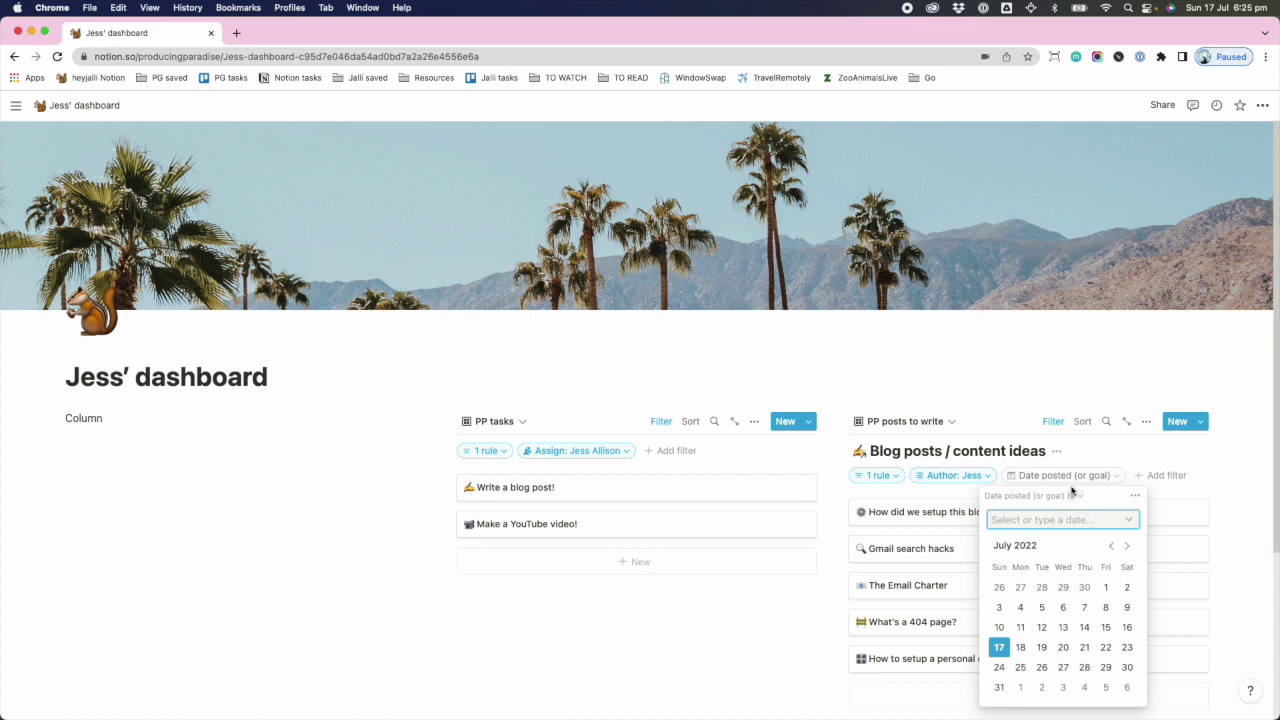
left_click(1115, 477)
left_click(1116, 479)
left_click(1143, 497)
left_click(1040, 500)
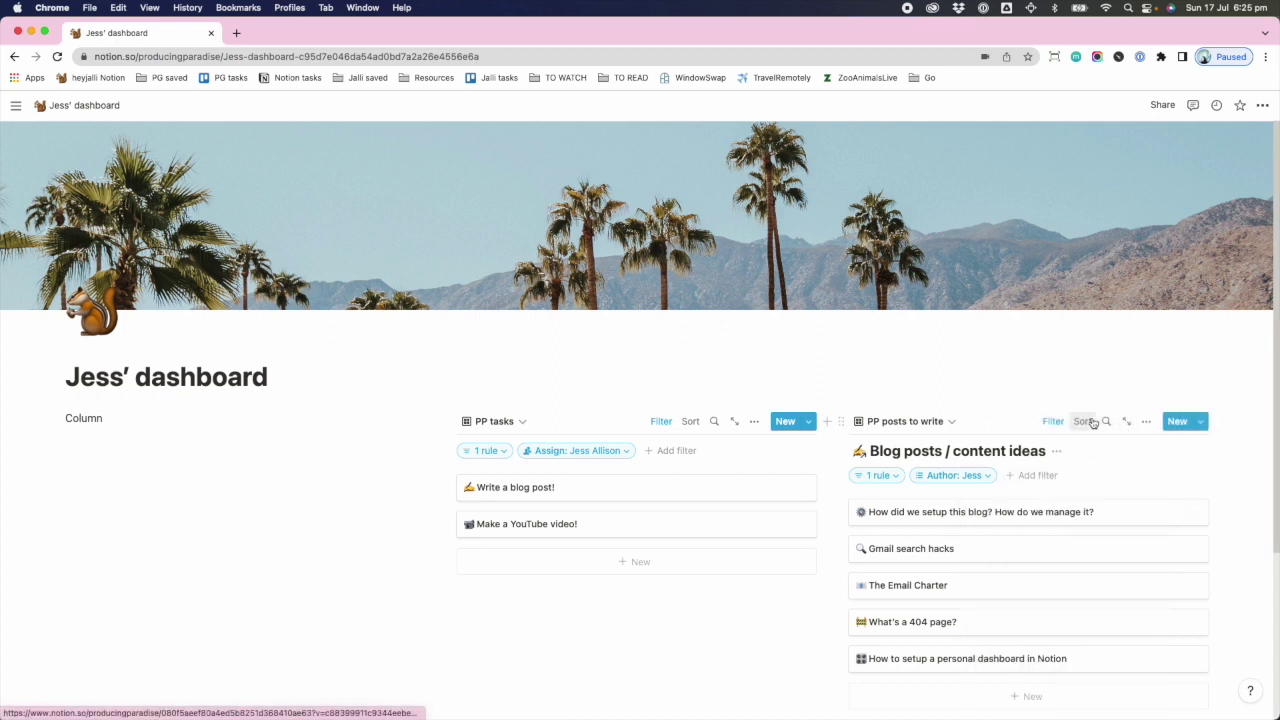
- Sort the Blog posts list by Date posted (or goal) ascending
left_click(1084, 421)
left_click(1046, 515)
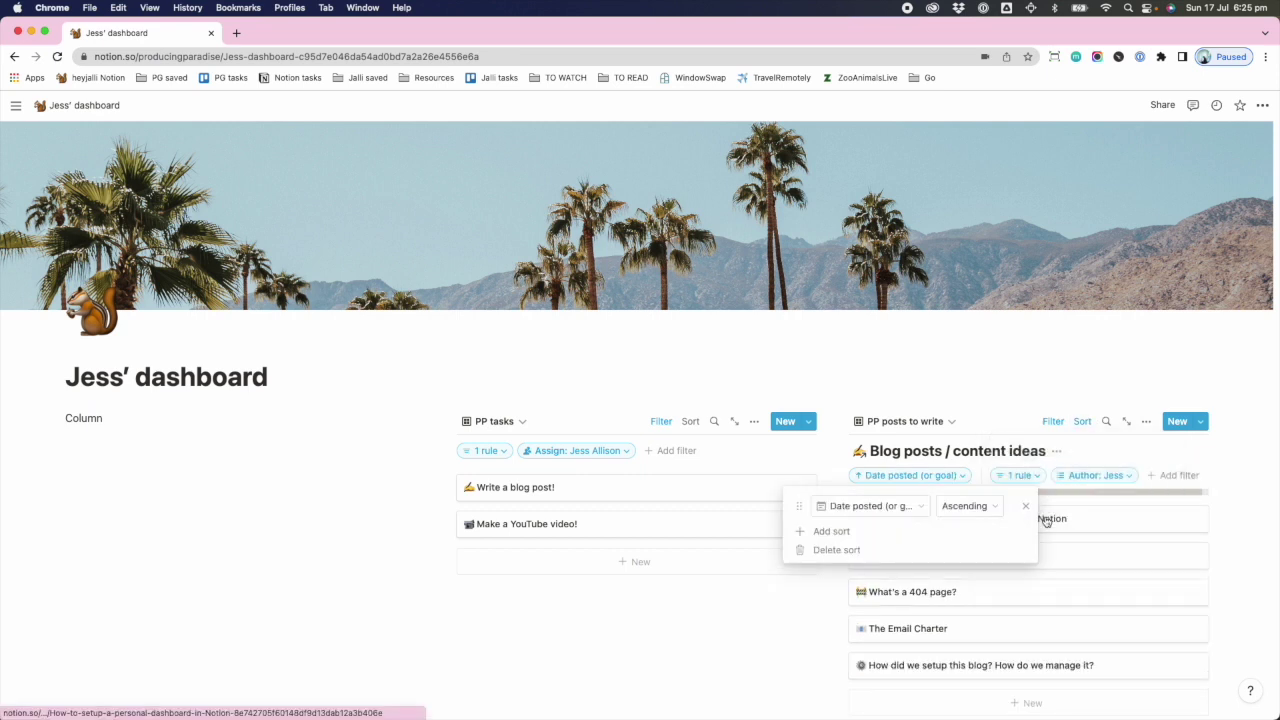
left_click(970, 507)
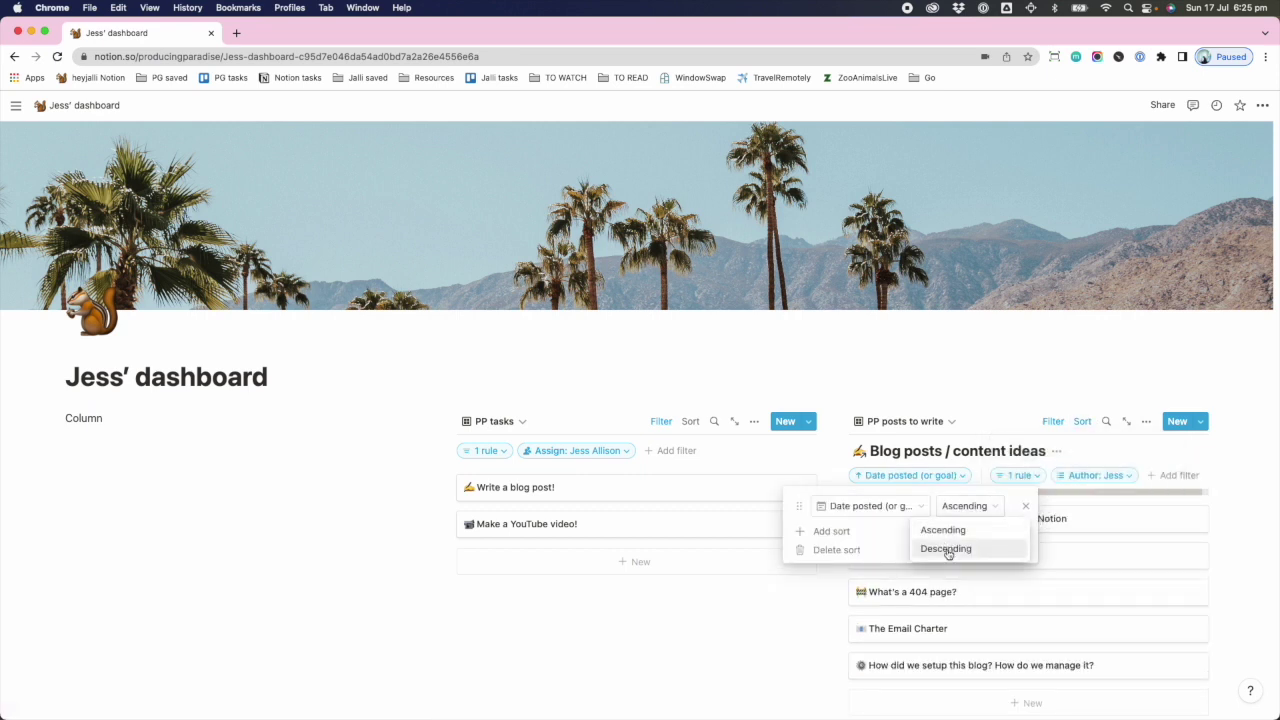
left_click(948, 549)
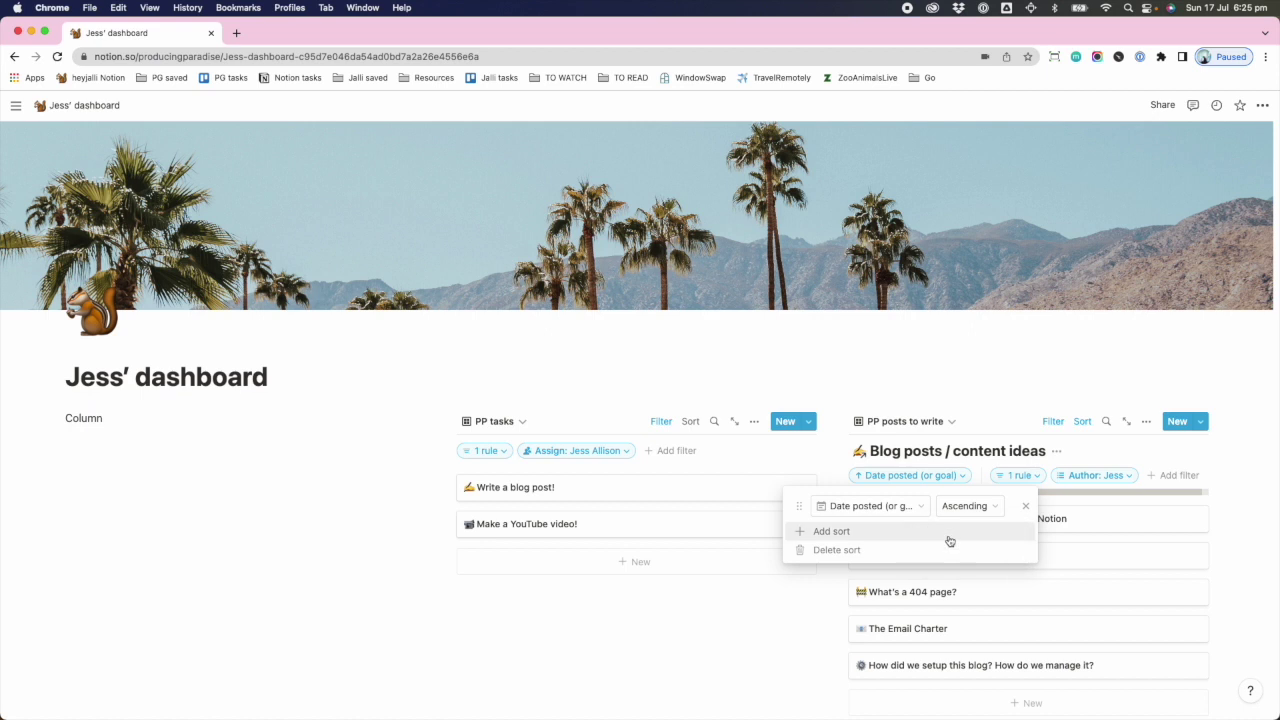
left_click(1217, 462)
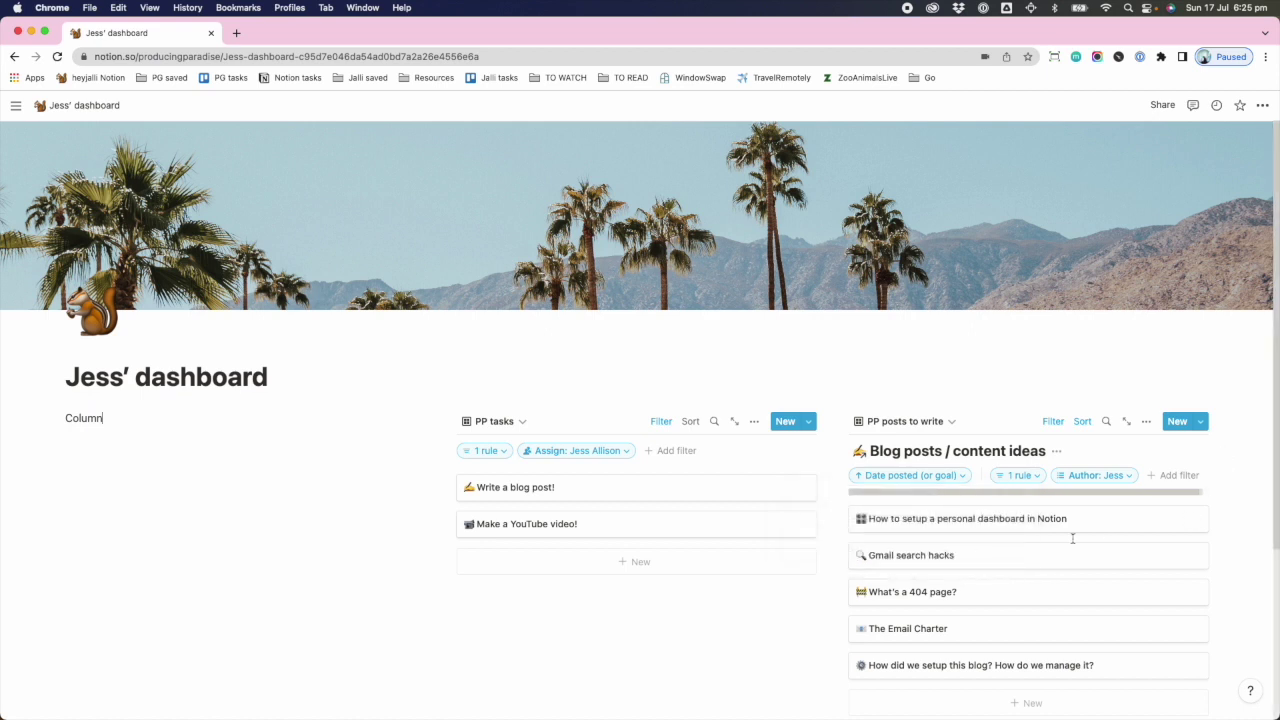
- Hide the Blog posts / content ideas title and the filter bars of both lists
scroll(1008, 527, "down", 1)
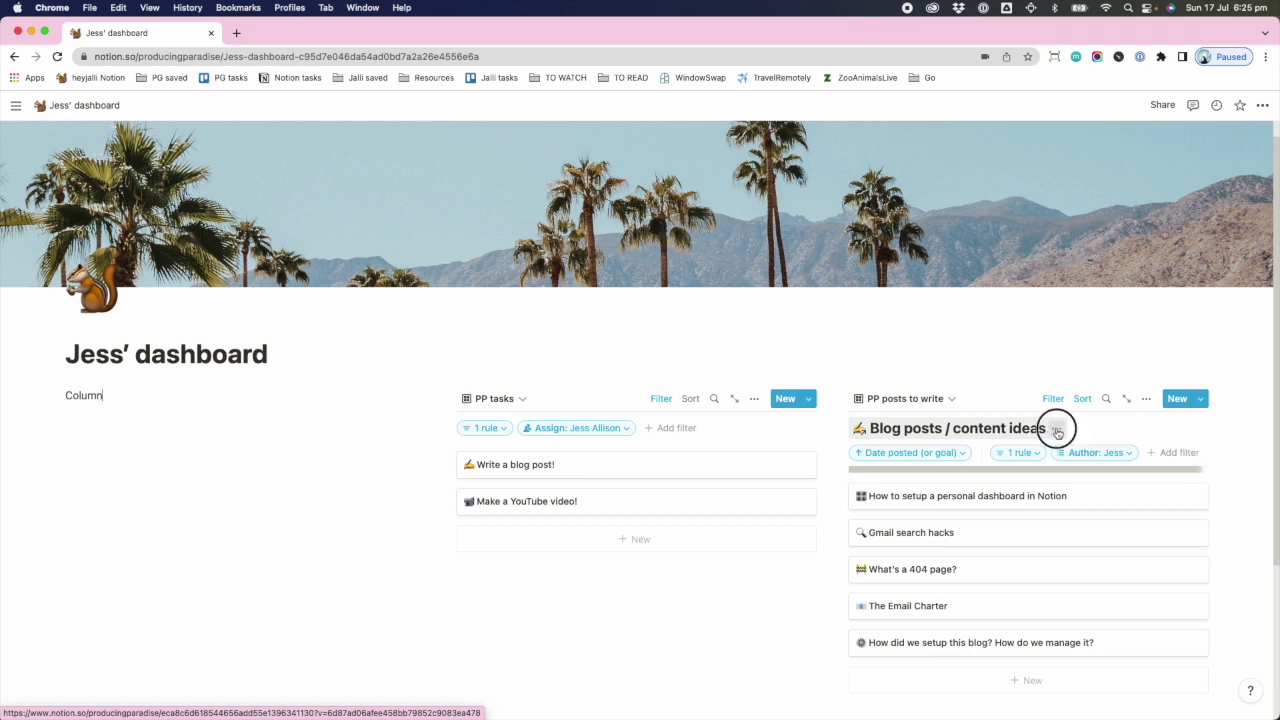
left_click(1057, 432)
left_click(1078, 503)
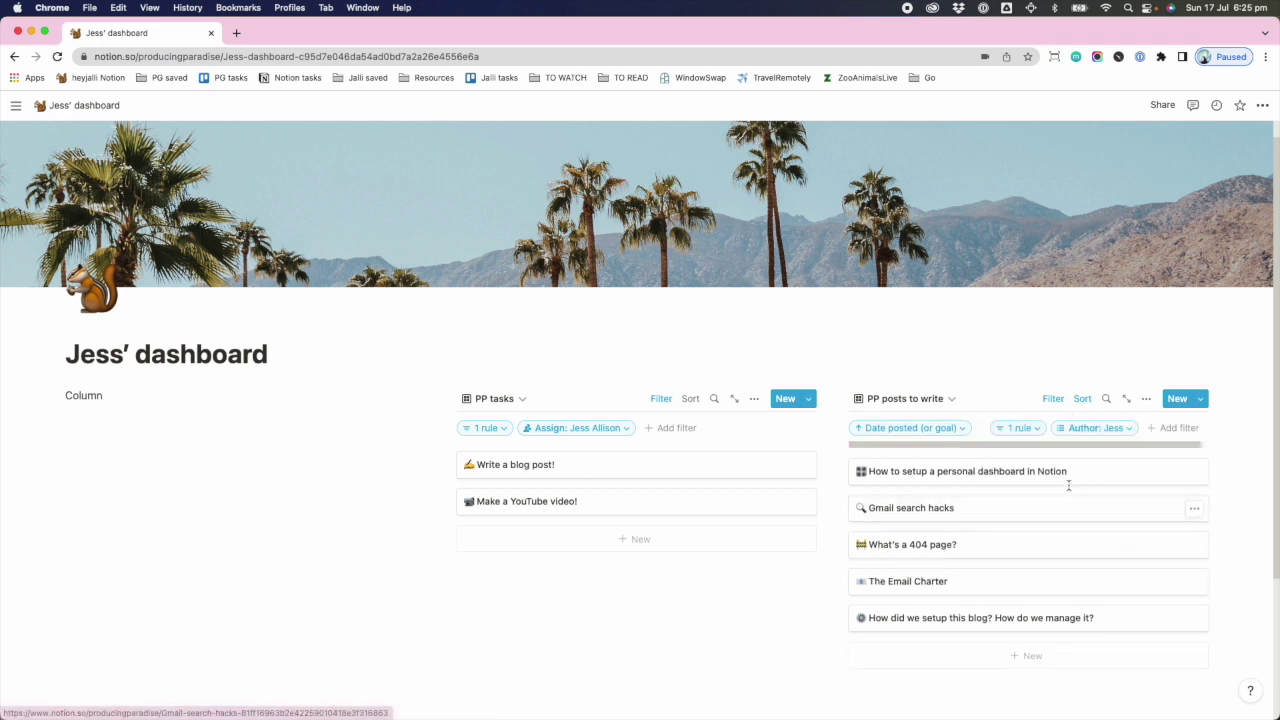
scroll(1070, 490, "up", 1)
left_click(1057, 423)
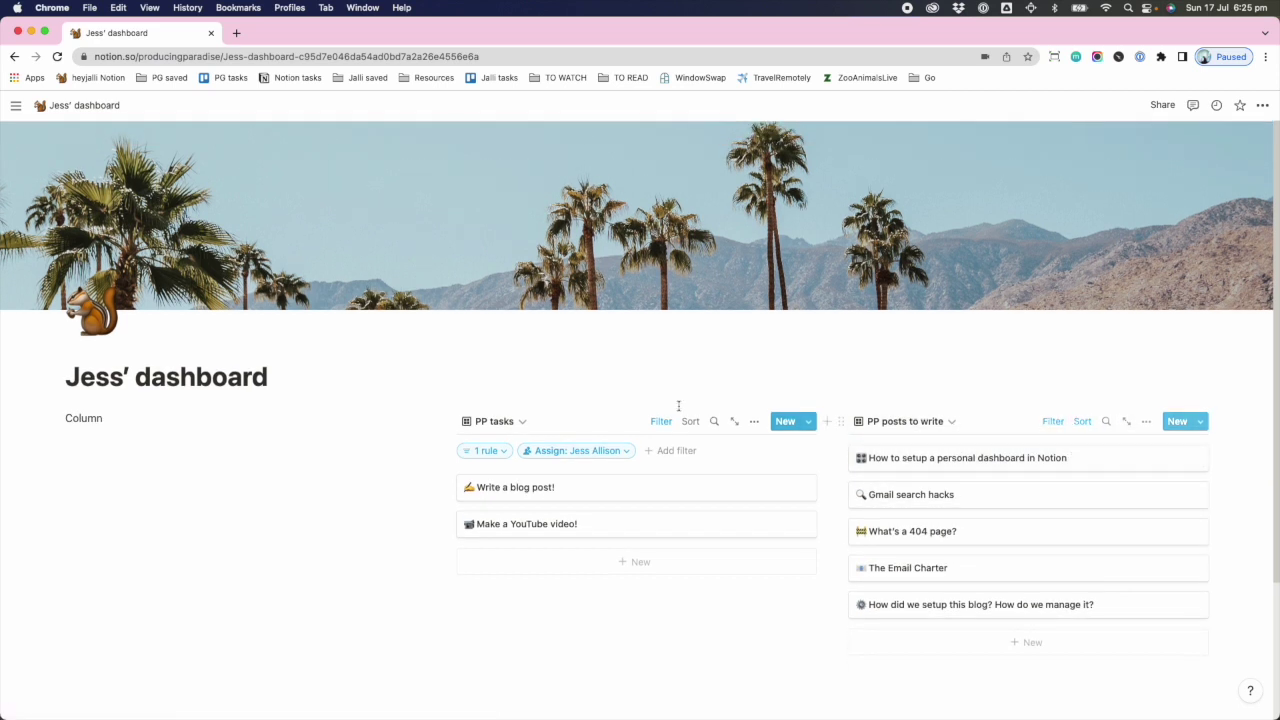
left_click(661, 421)
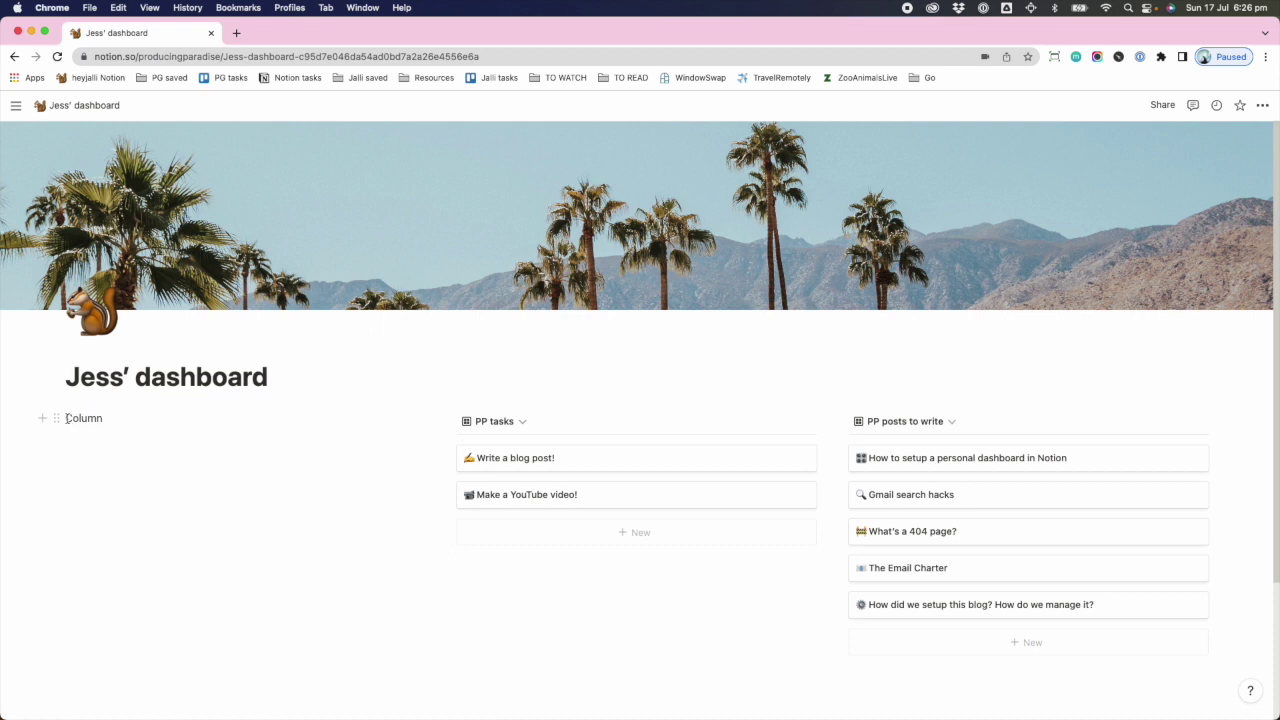
- Replace the Column text with a Heading 3 reading 'Quick tasks'
left_click_drag(67, 418, 111, 434)
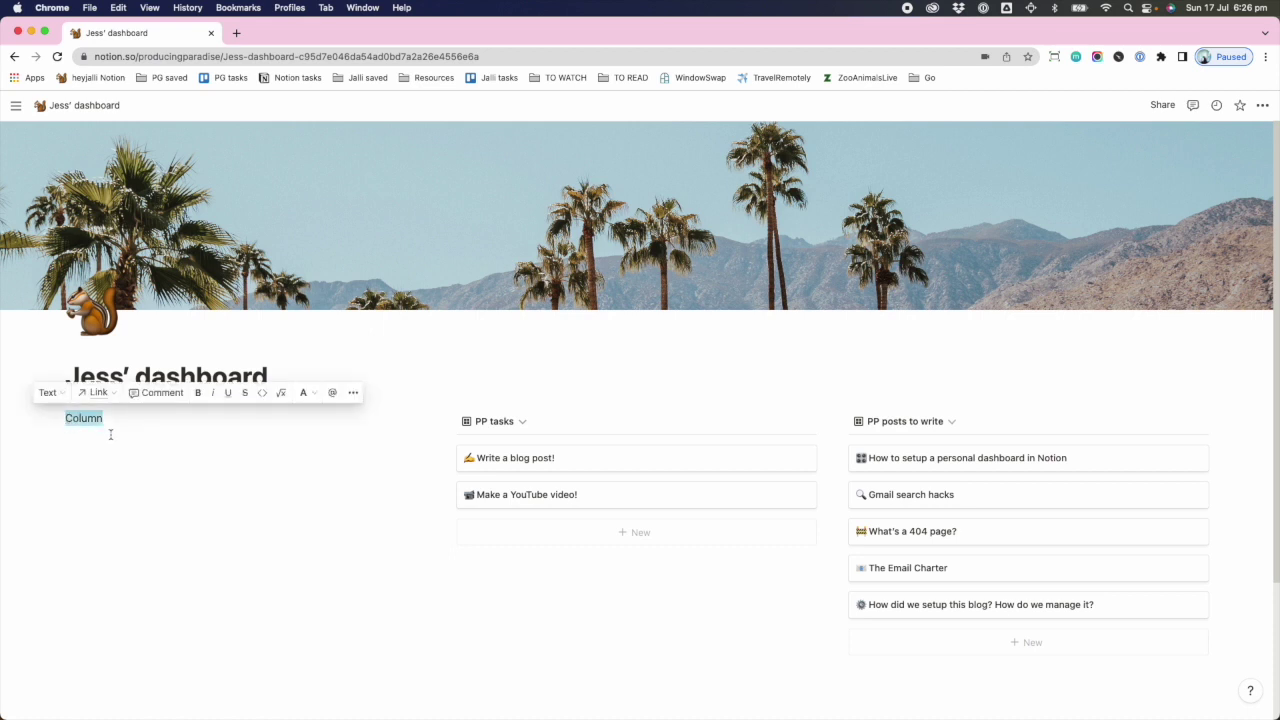
type("Quick tasks")
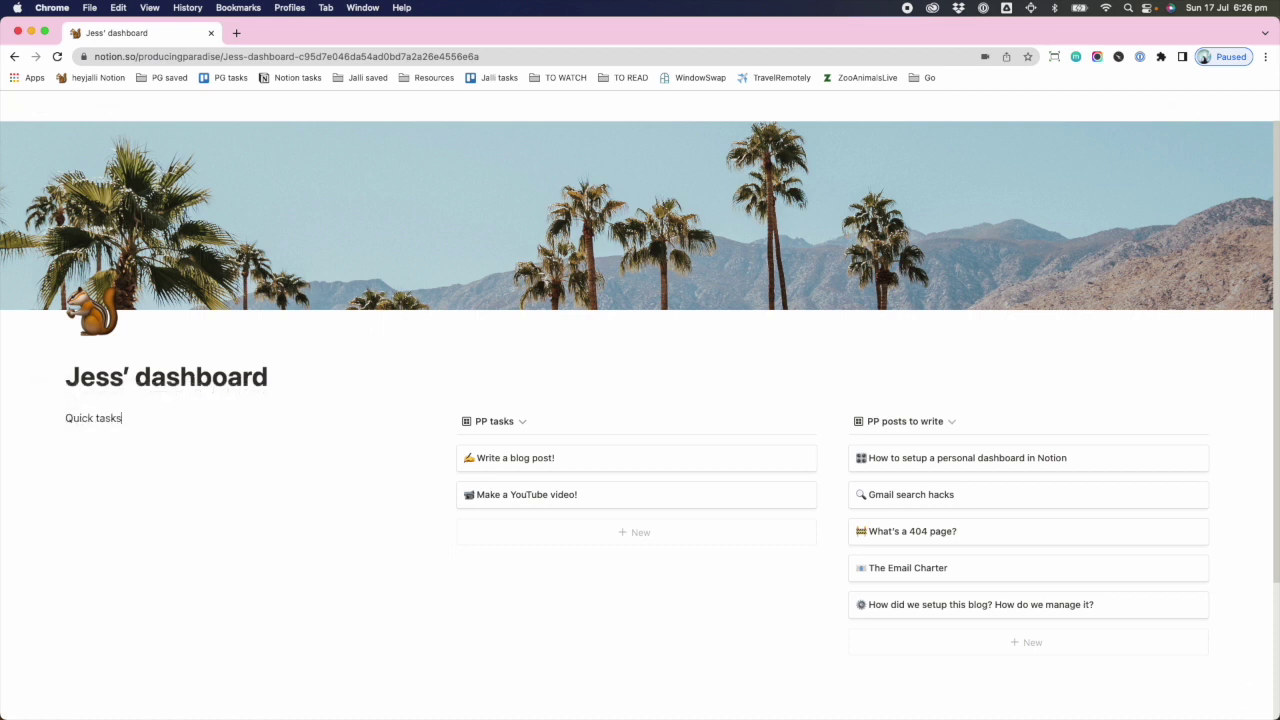
key("Return")
triple_click(93, 418)
type("/h3")
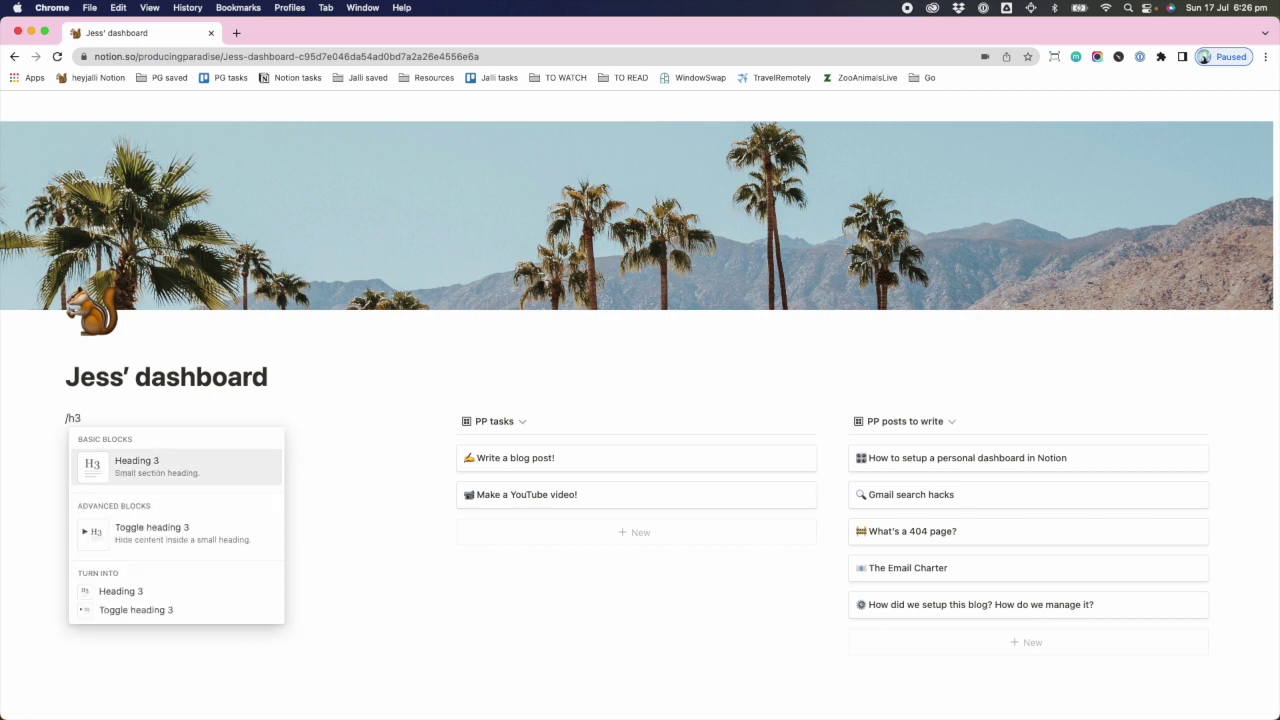
key("Return")
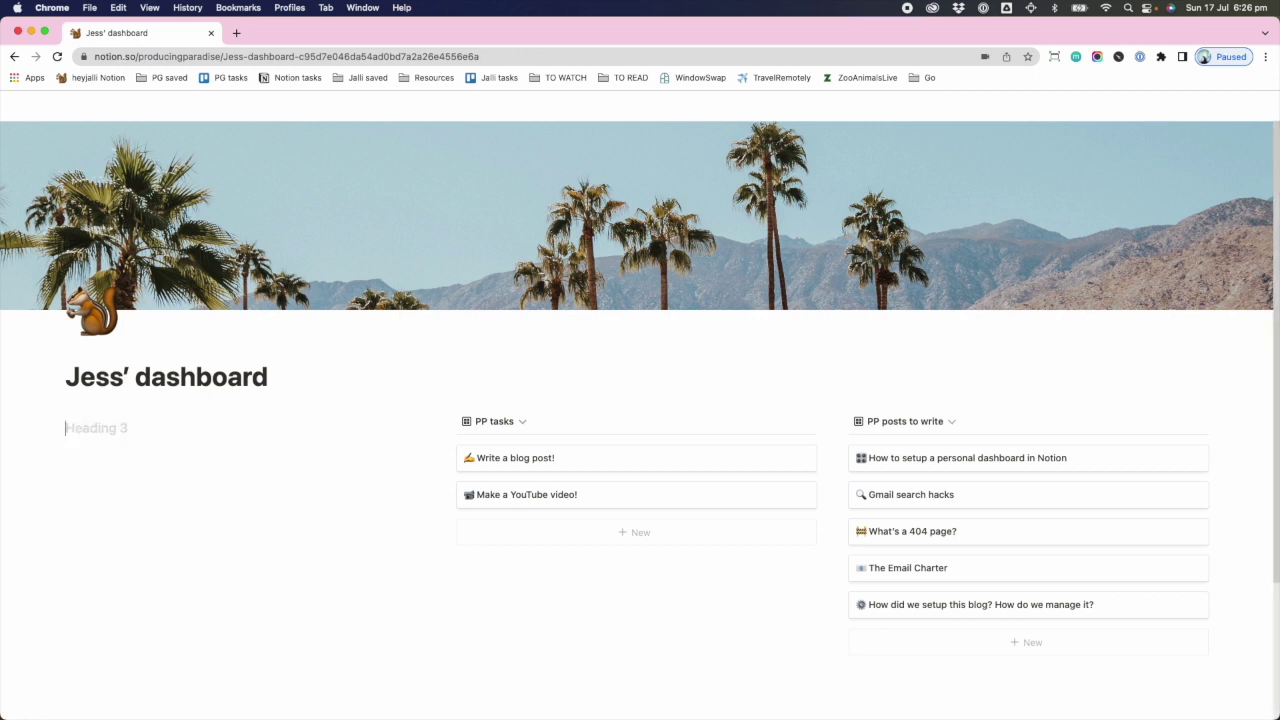
type("Quick tasks")
key("Return")
- Add a three-item to-do list under the heading and tick 'This other thing'
type("/todo")
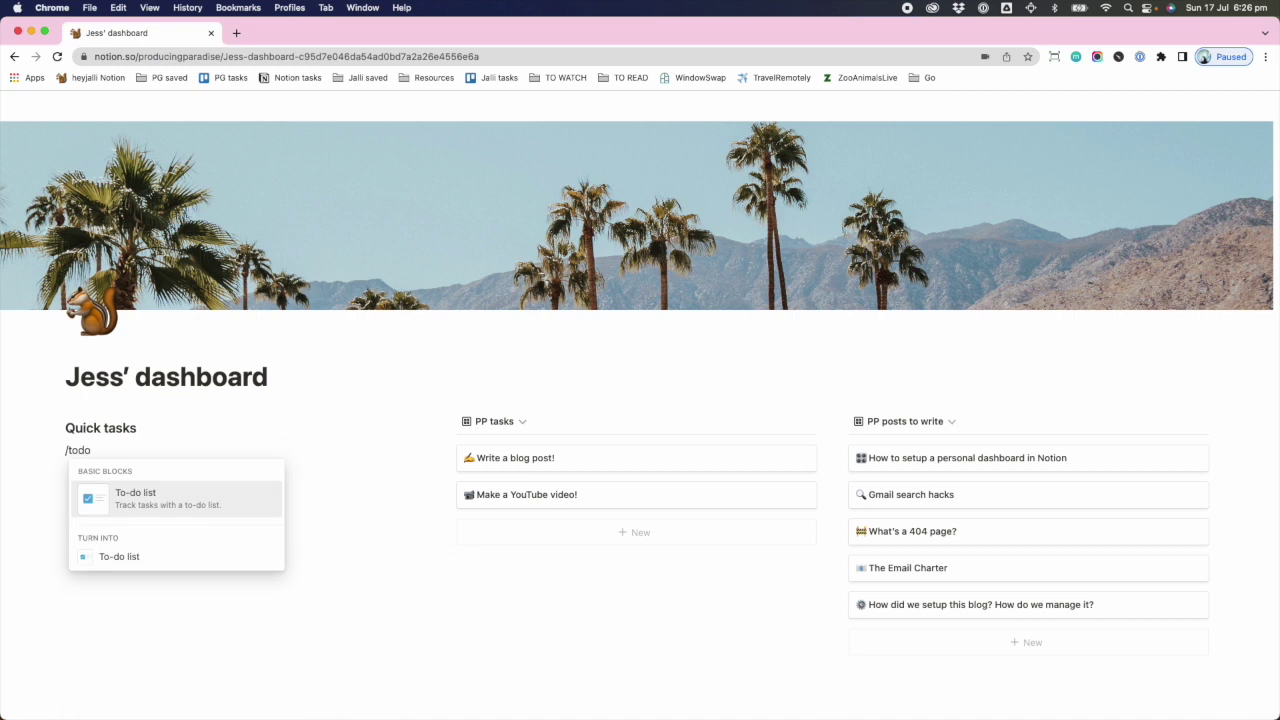
key("Return")
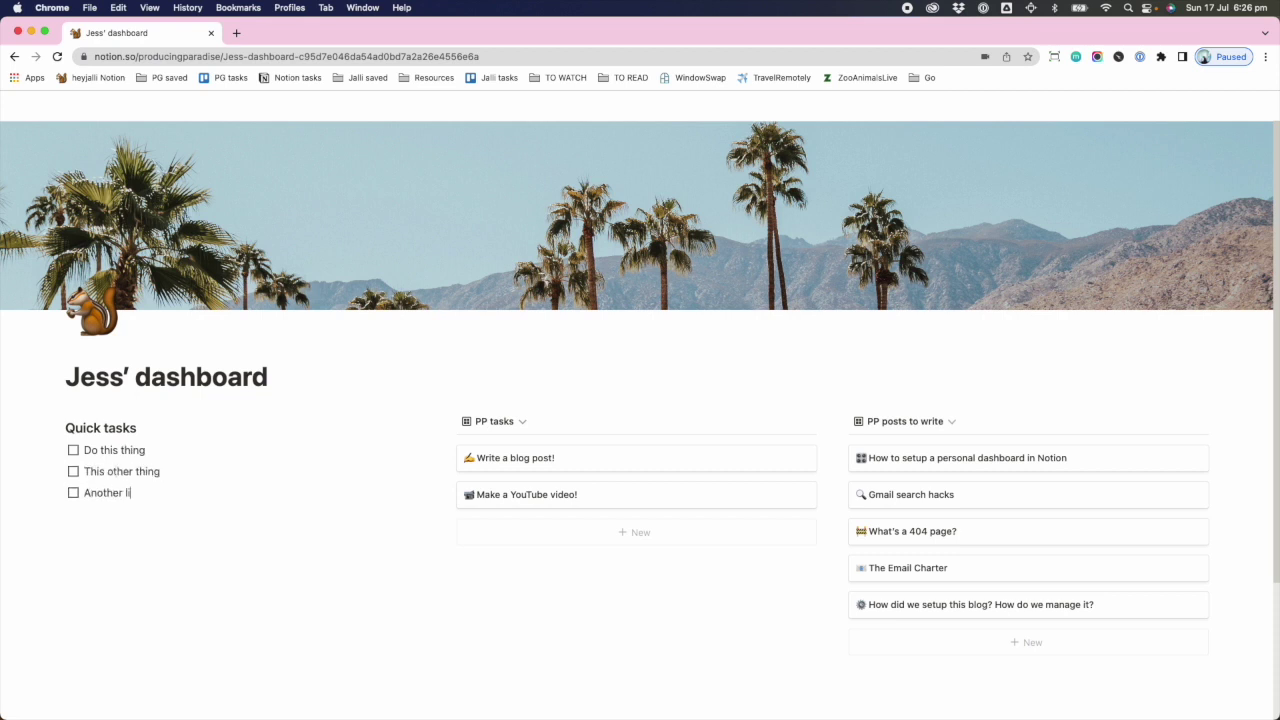
left_click(73, 472)
left_click(100, 510)
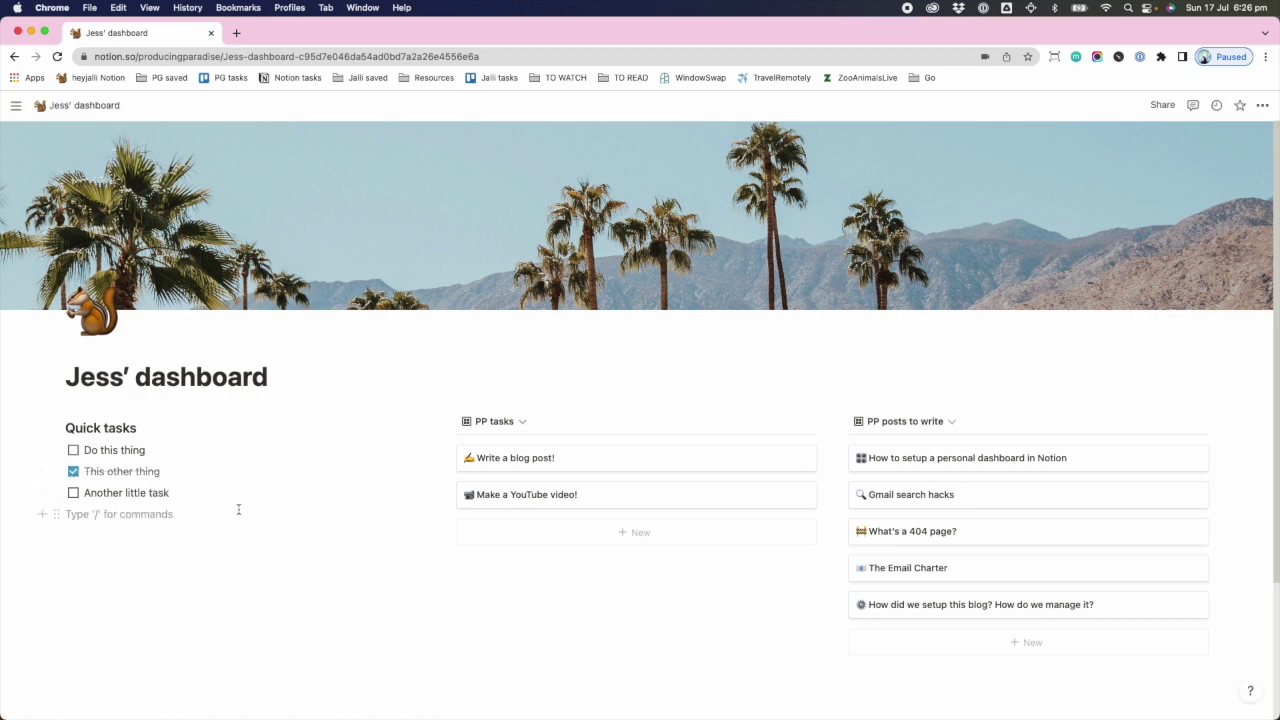
scroll(248, 510, "down", 3)
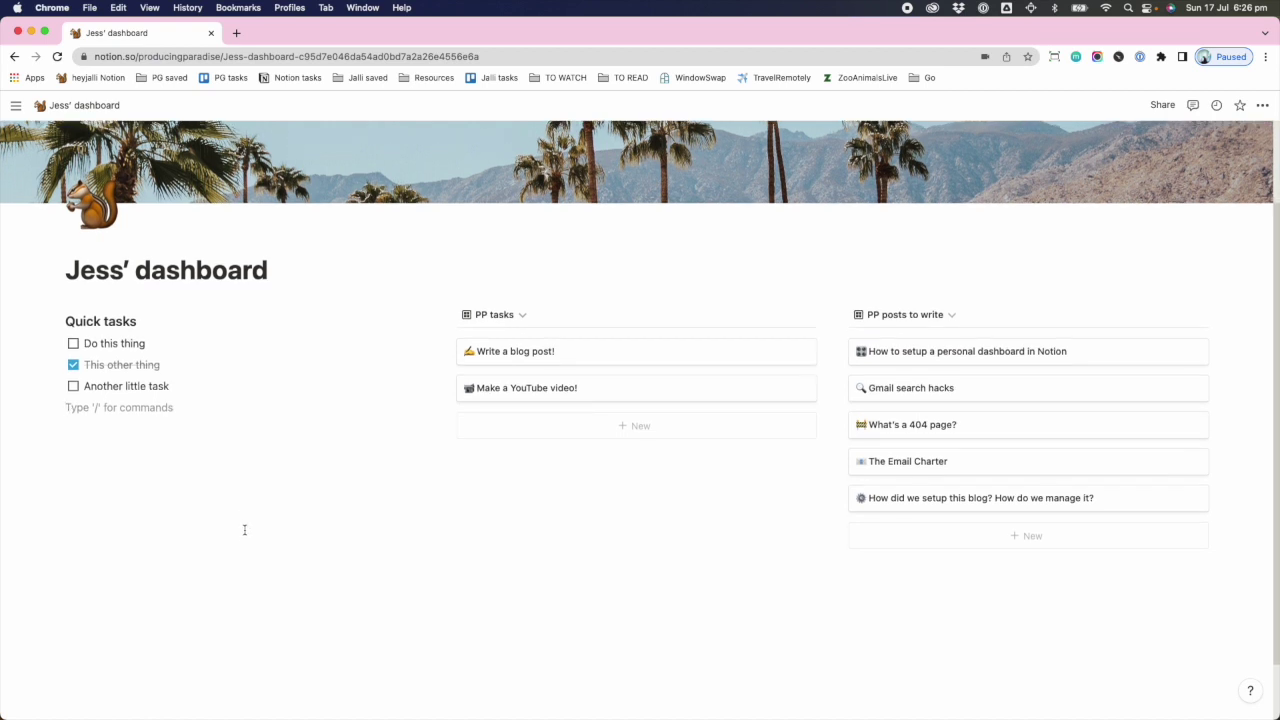
- Move an empty block below the three columns and insert a divider with /div
key("Return")
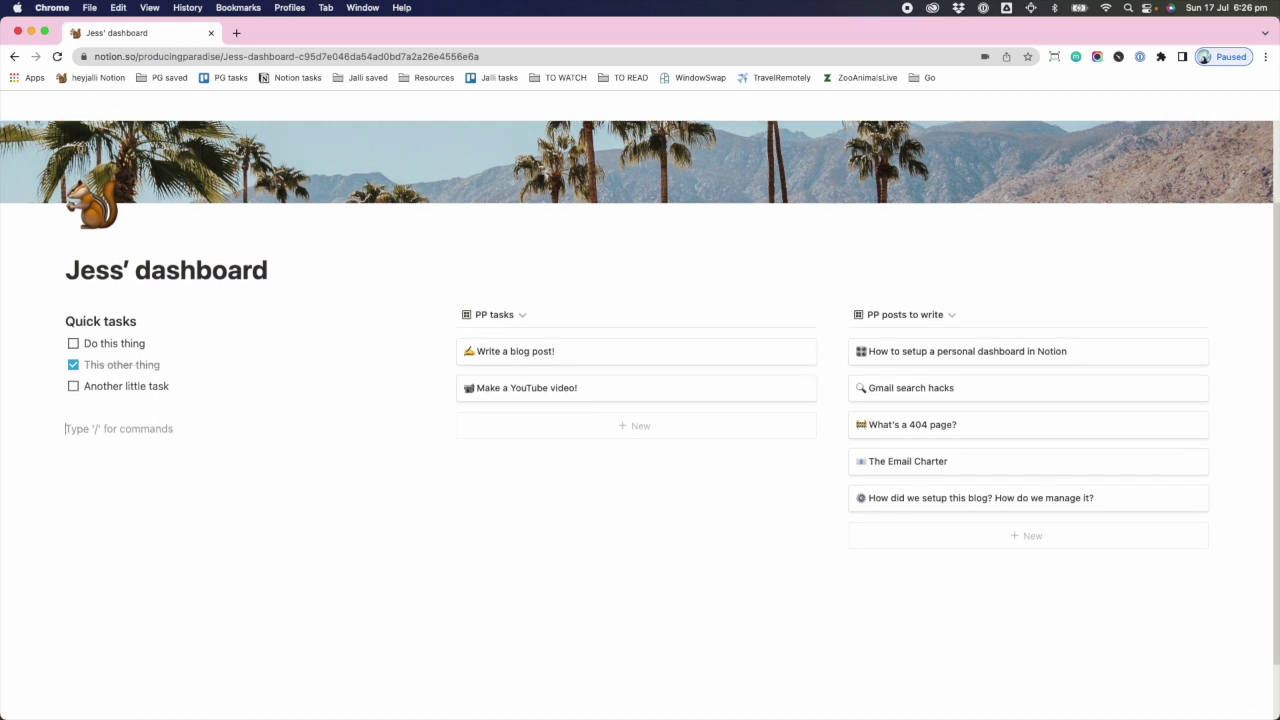
mouse_move(55, 429)
left_mouse_down()
mouse_move(91, 486)
mouse_move(102, 567)
mouse_move(78, 432)
left_mouse_up()
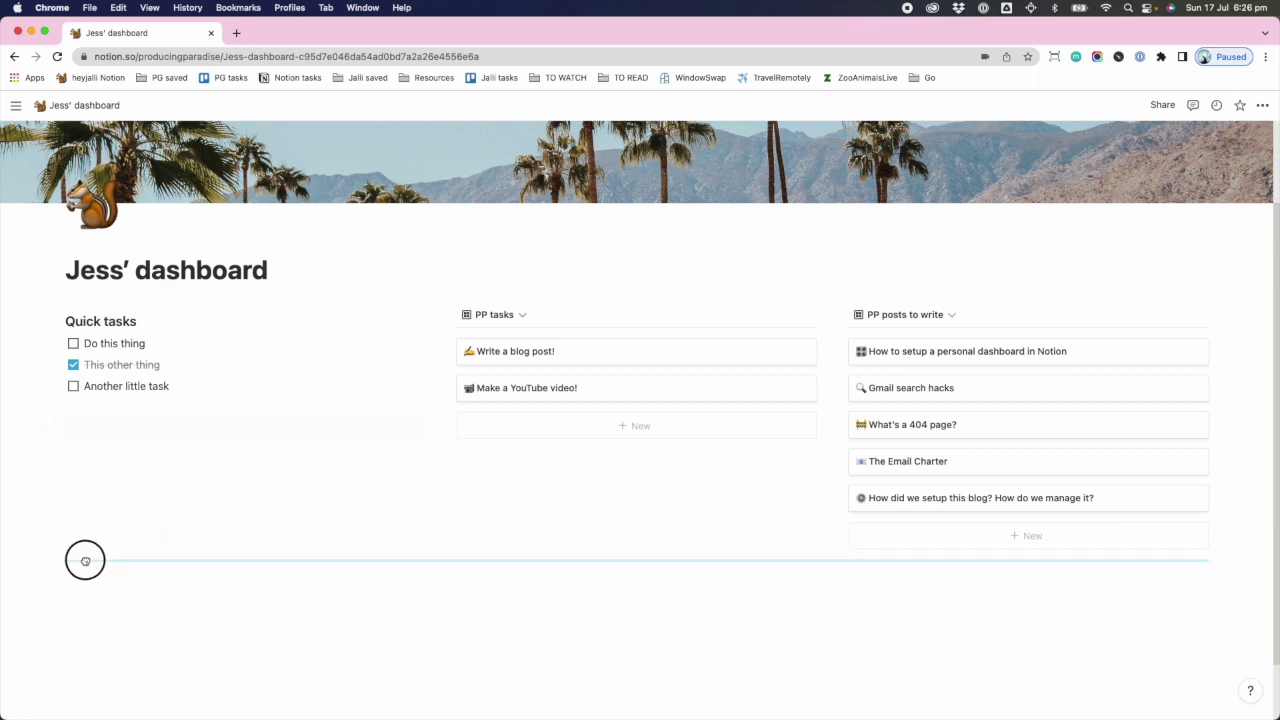
left_click_drag(85, 561, 95, 586)
left_click(108, 570)
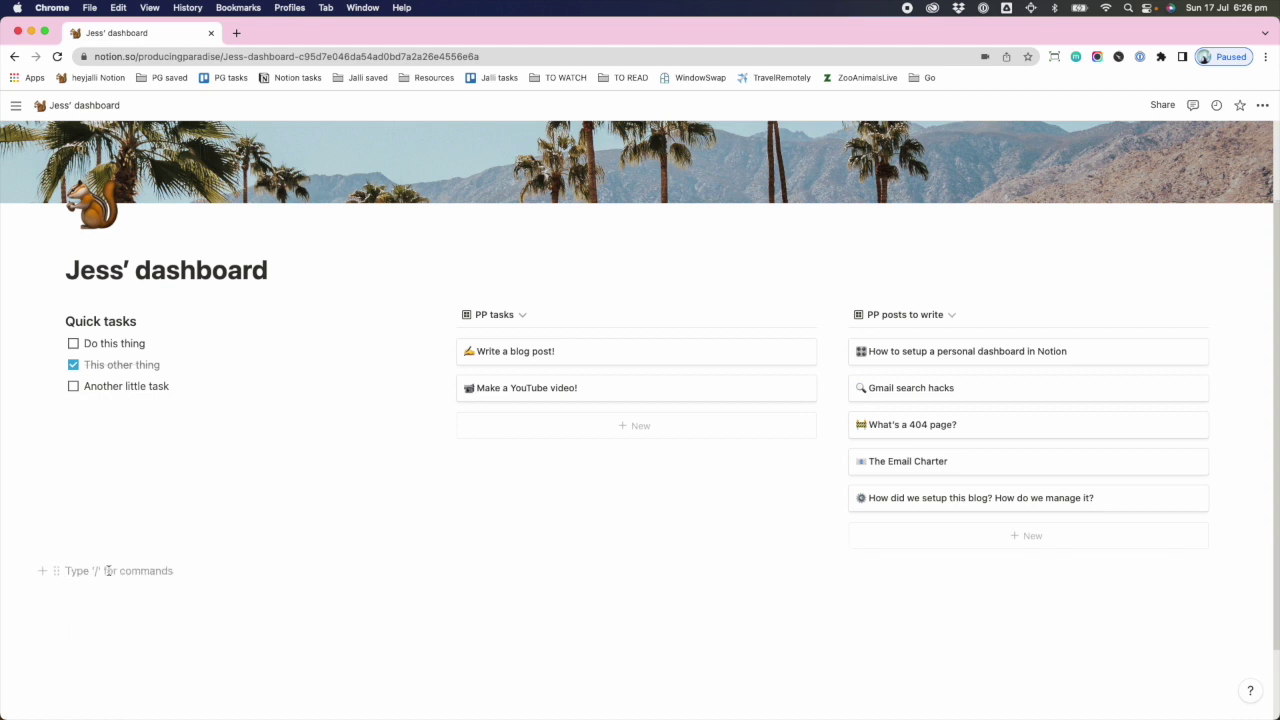
type("/divi")
key("Return")
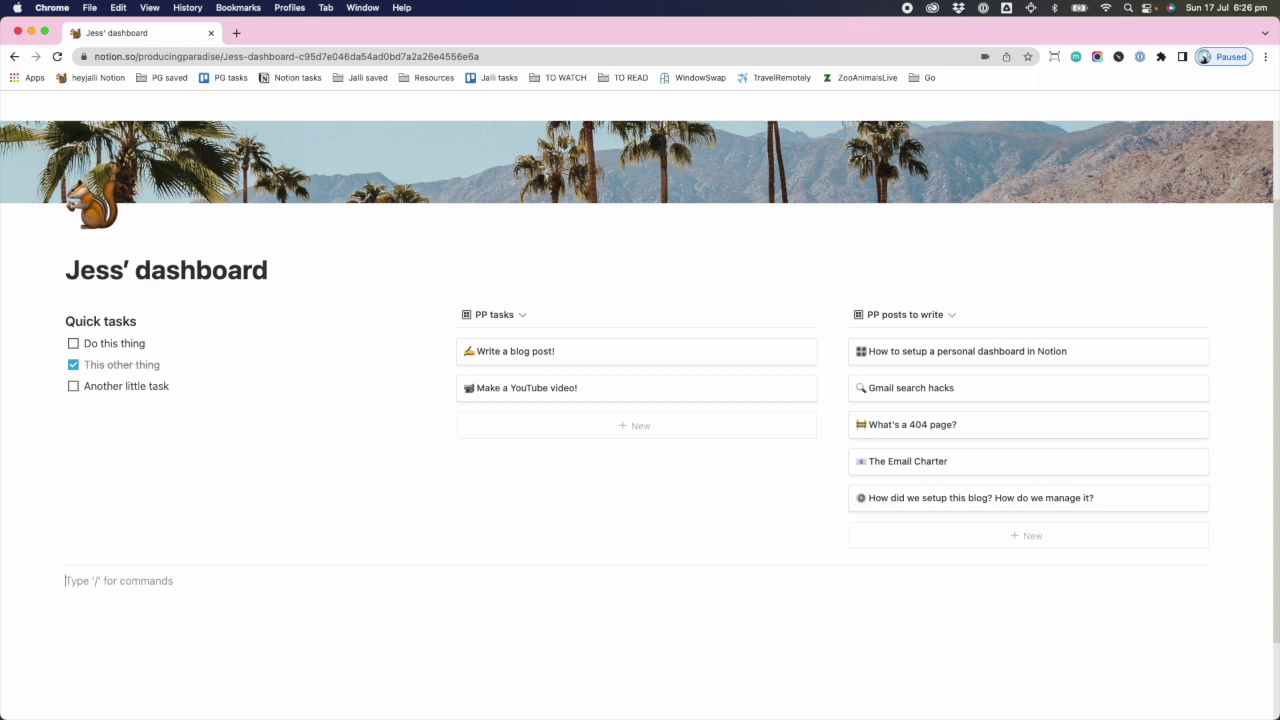
scroll(183, 547, "down", 1)
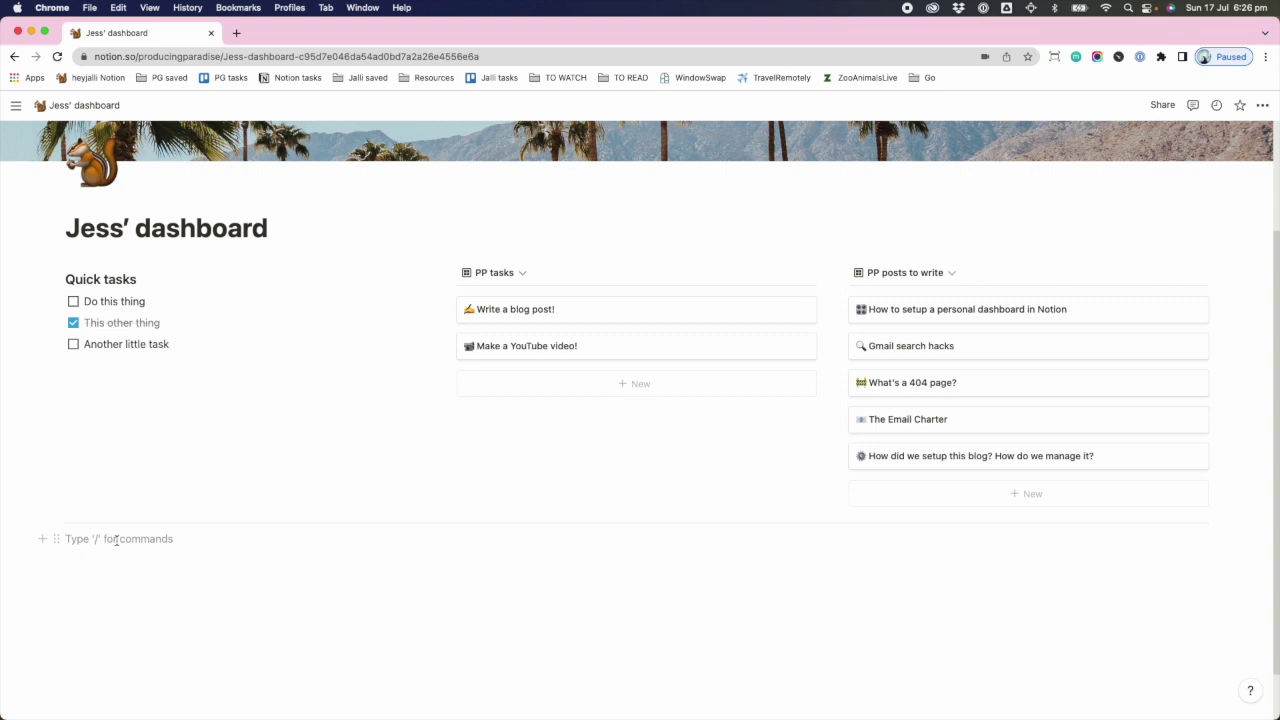
type("/")
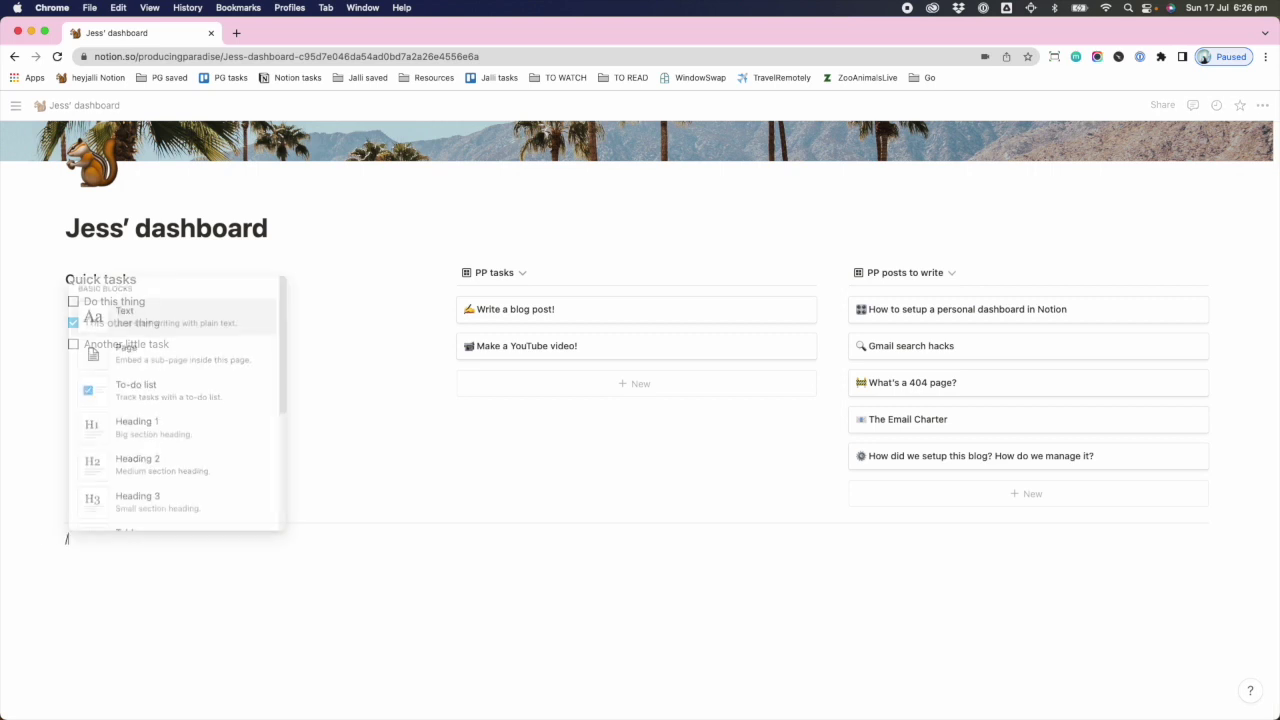
type("creat")
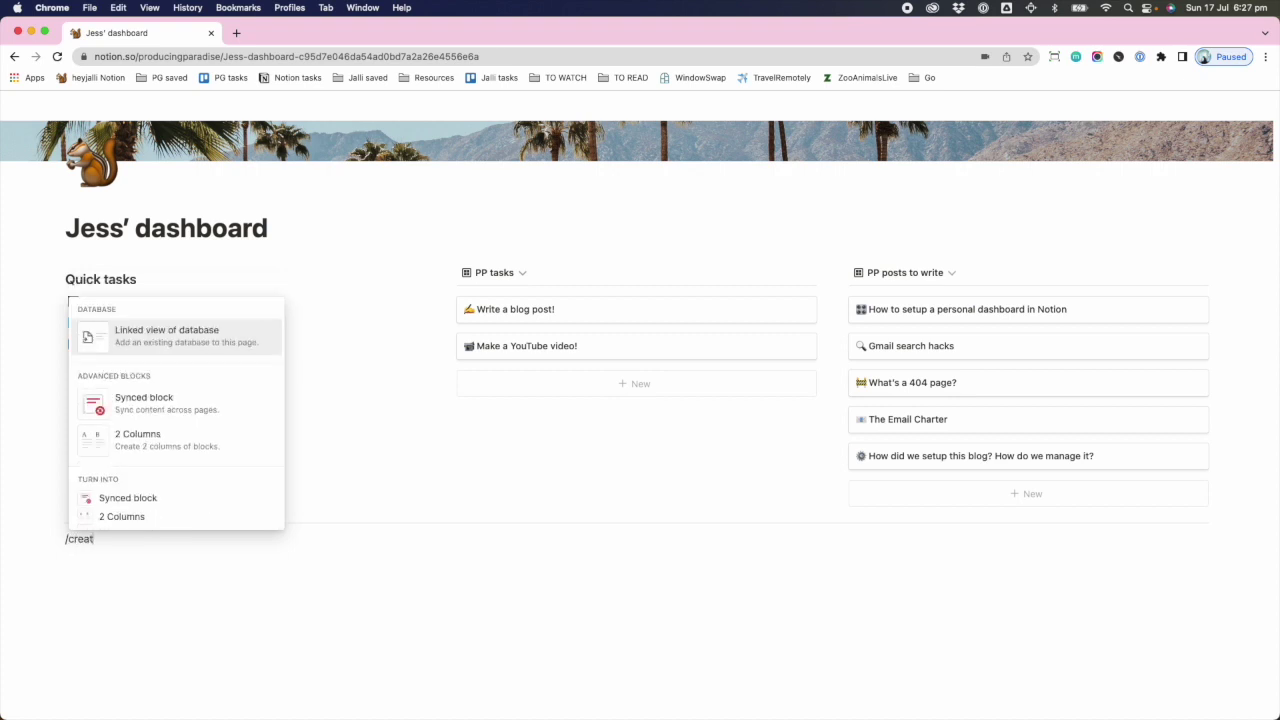
- Add a linked view of the Social (video) posts database, copying its YouTube timeline view
left_click(171, 335)
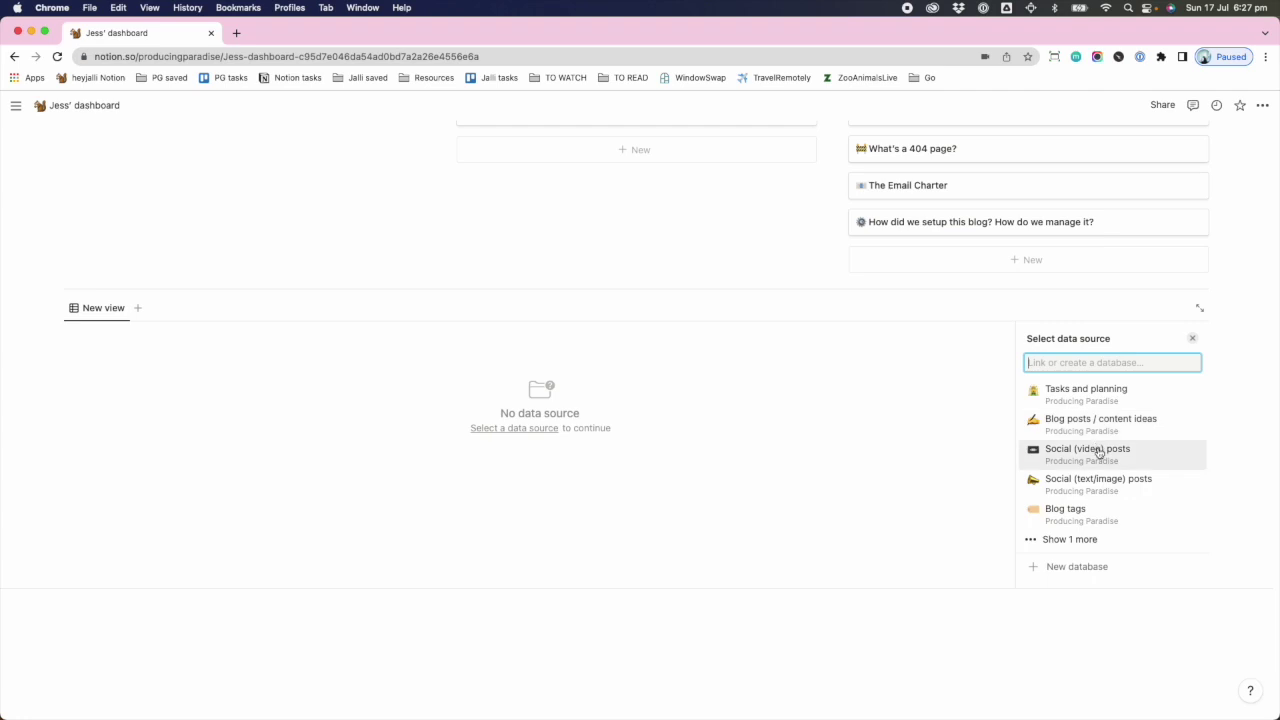
left_click(1095, 457)
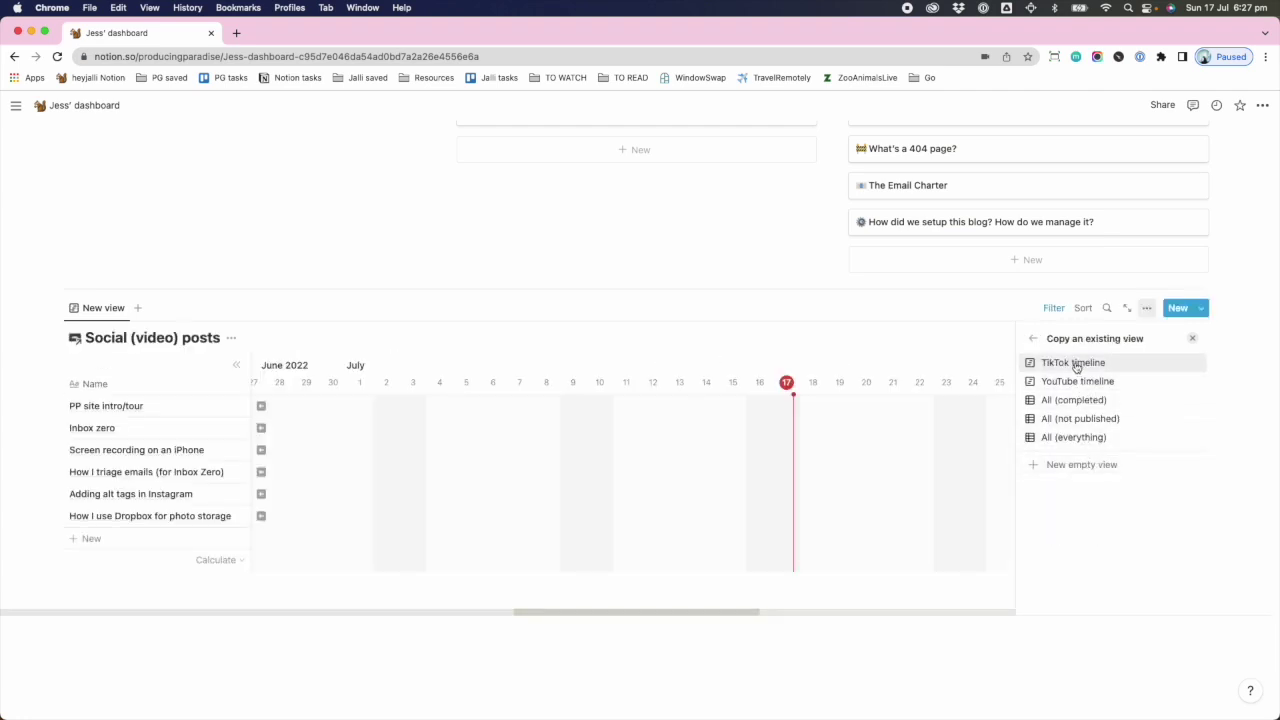
left_click(1077, 381)
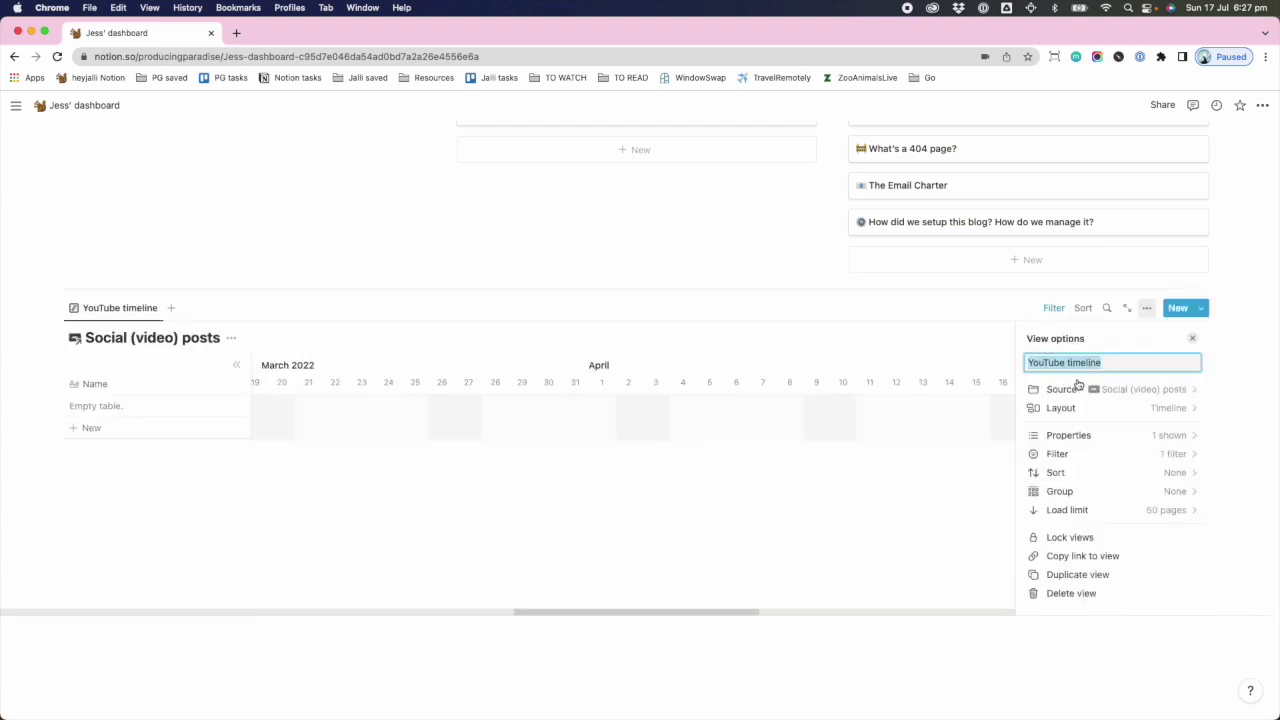
- Add a Post author filter keeping only the dashboard owner's posts
left_click(1163, 452)
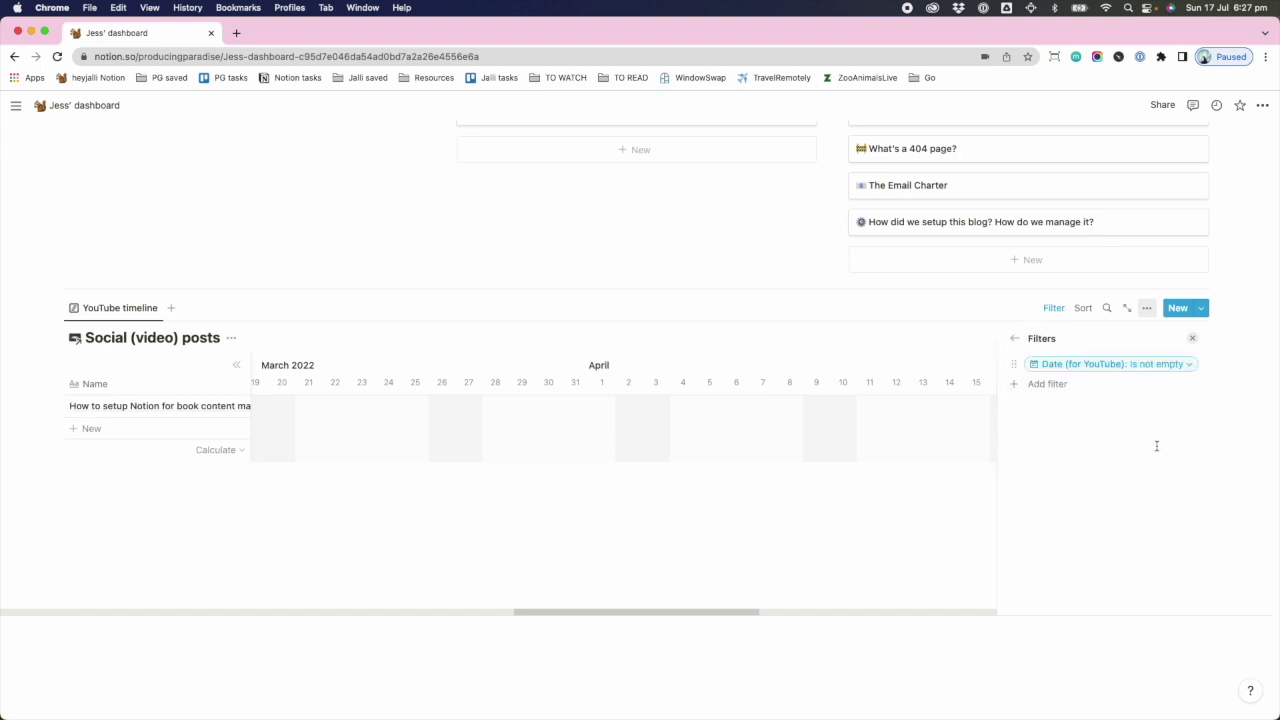
left_click(1051, 391)
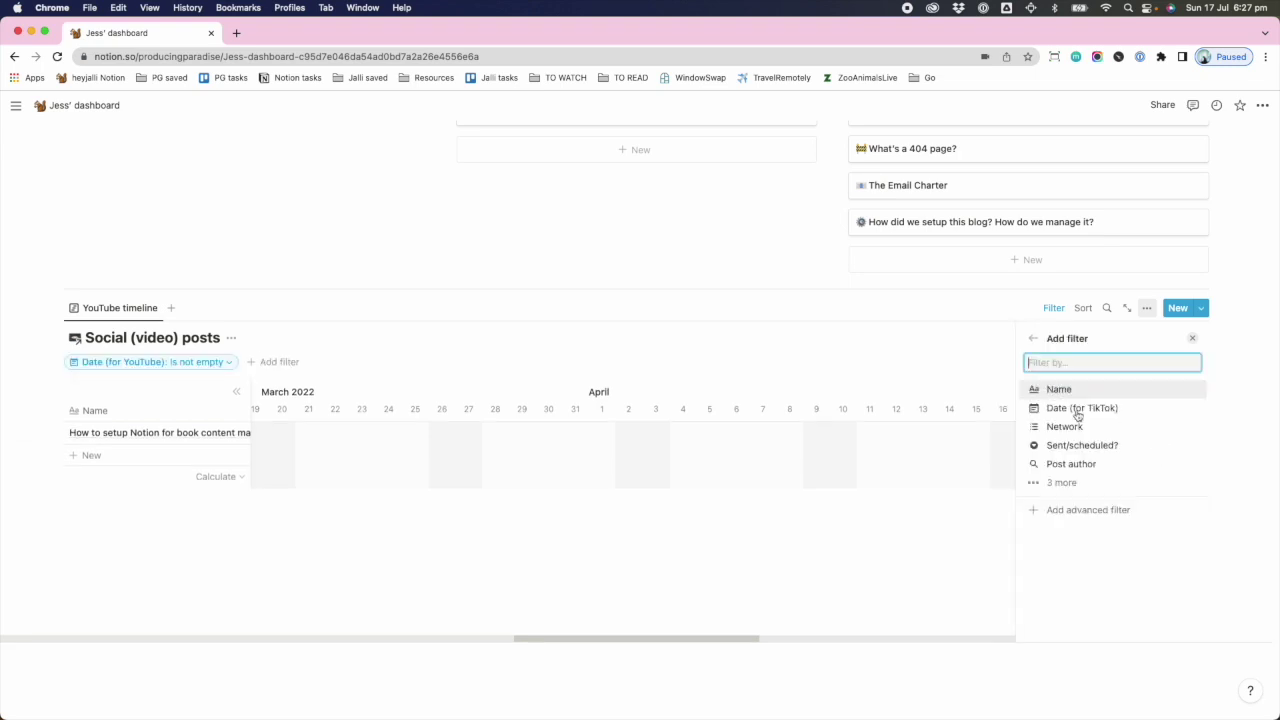
left_click(1064, 481)
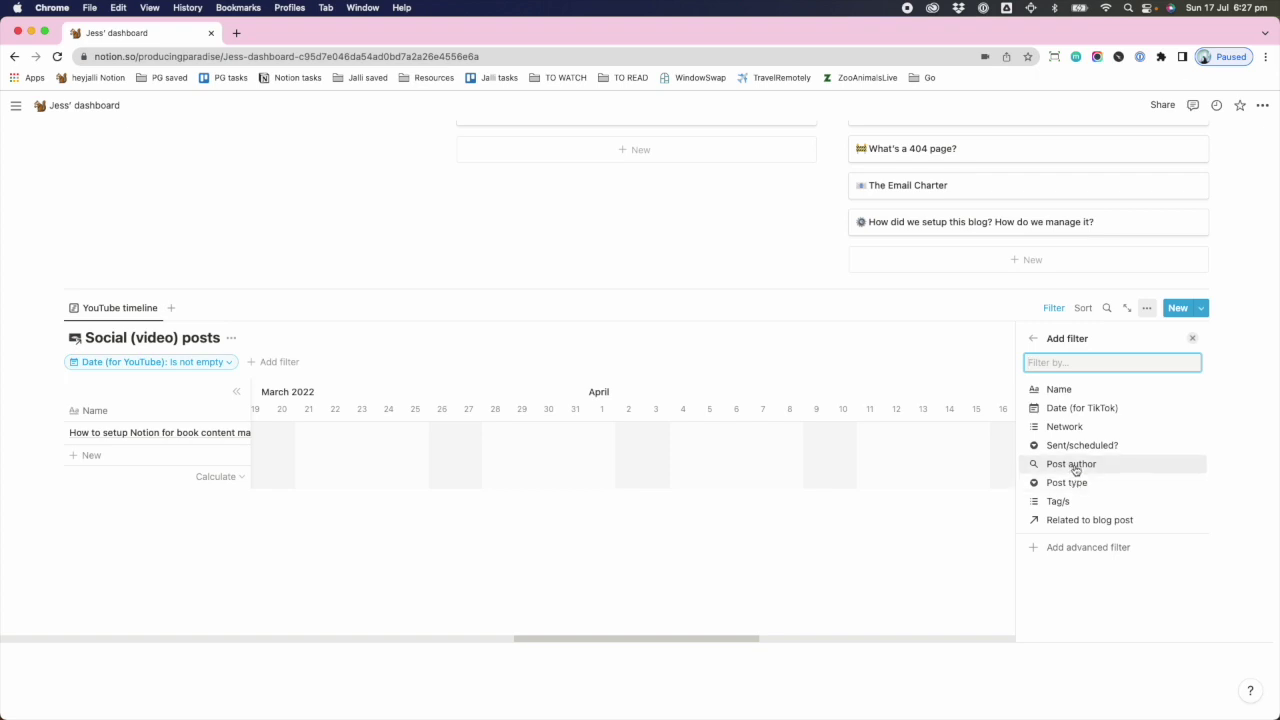
left_click(1075, 469)
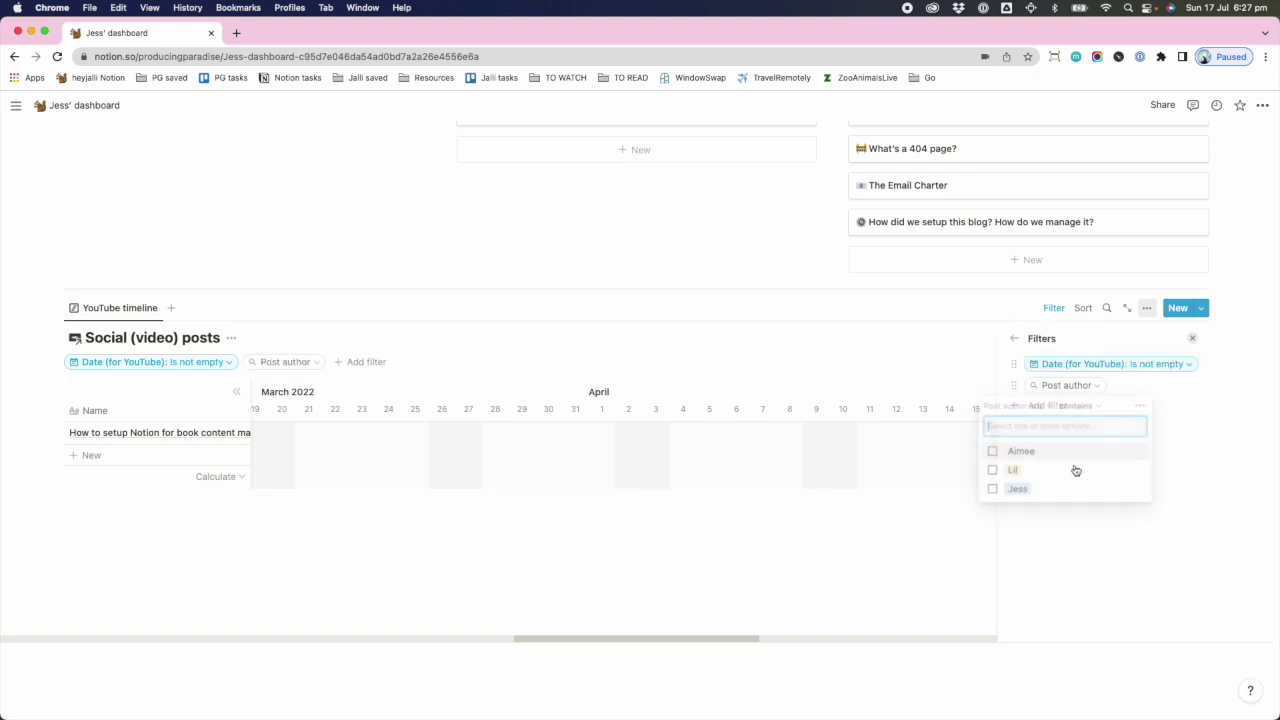
left_click(992, 488)
left_click(1168, 390)
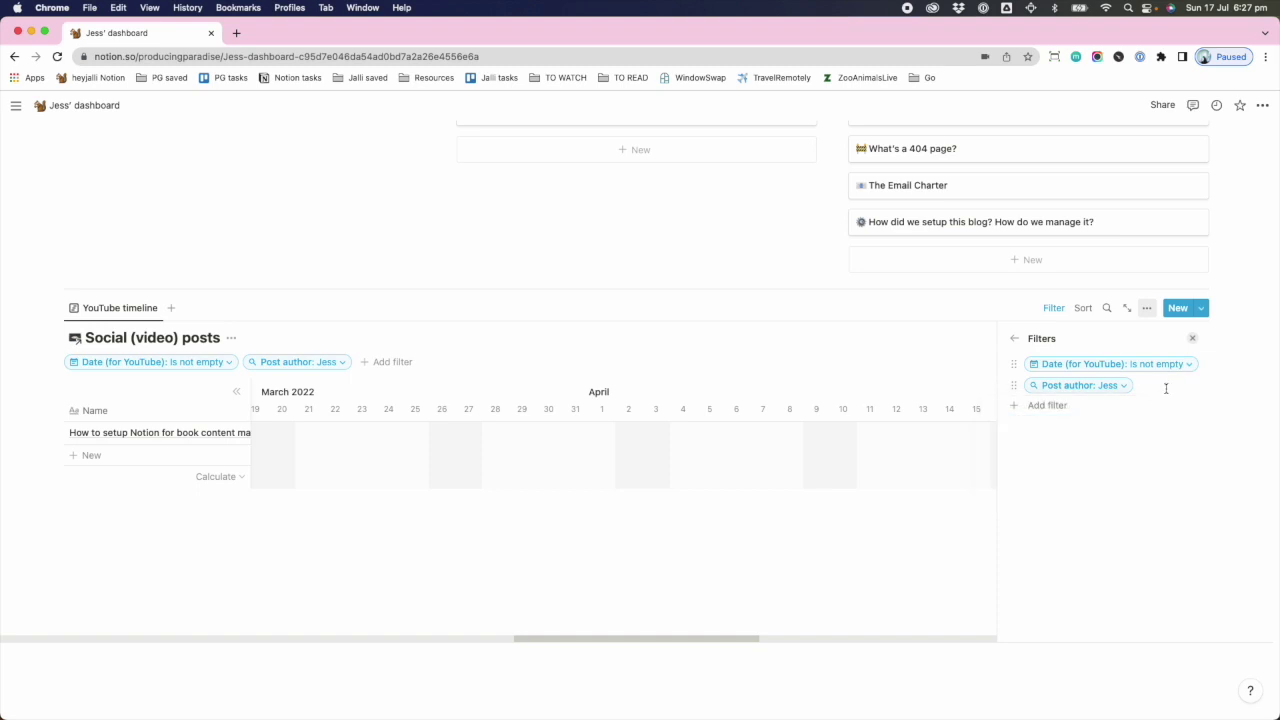
left_click(1012, 339)
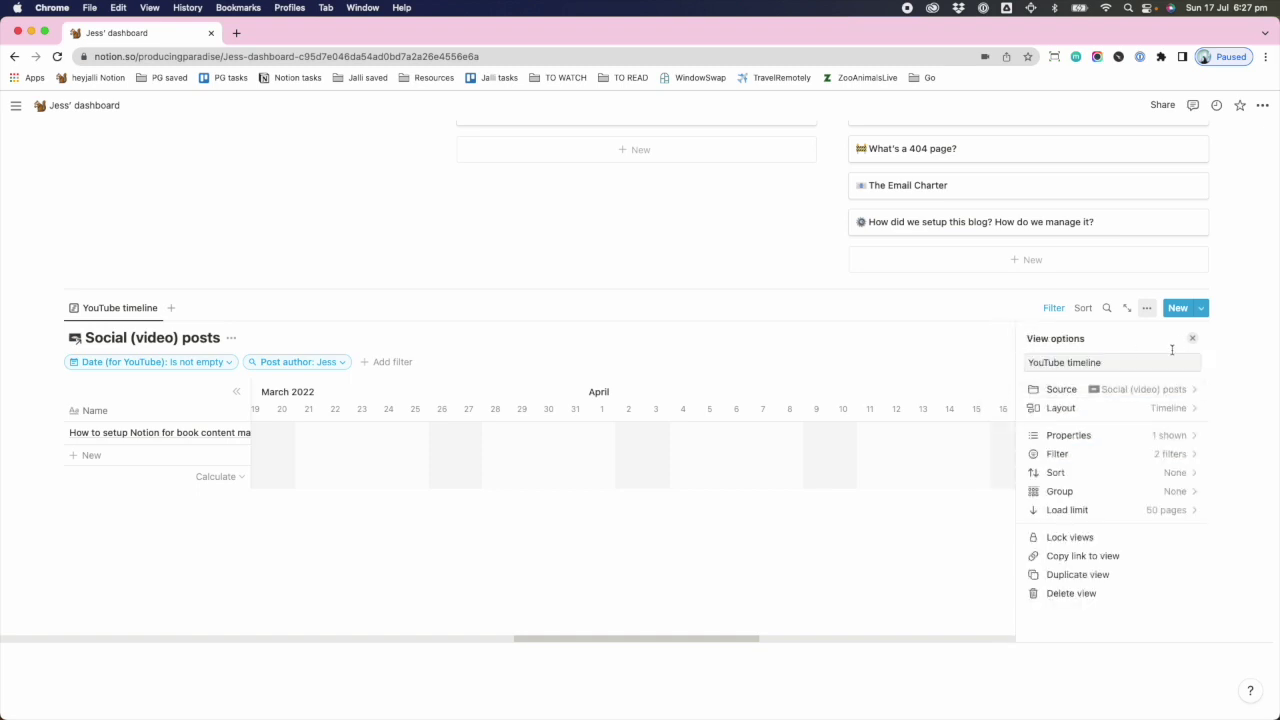
- Rename the view to 'YouTube posting timeline'
left_click(1067, 362)
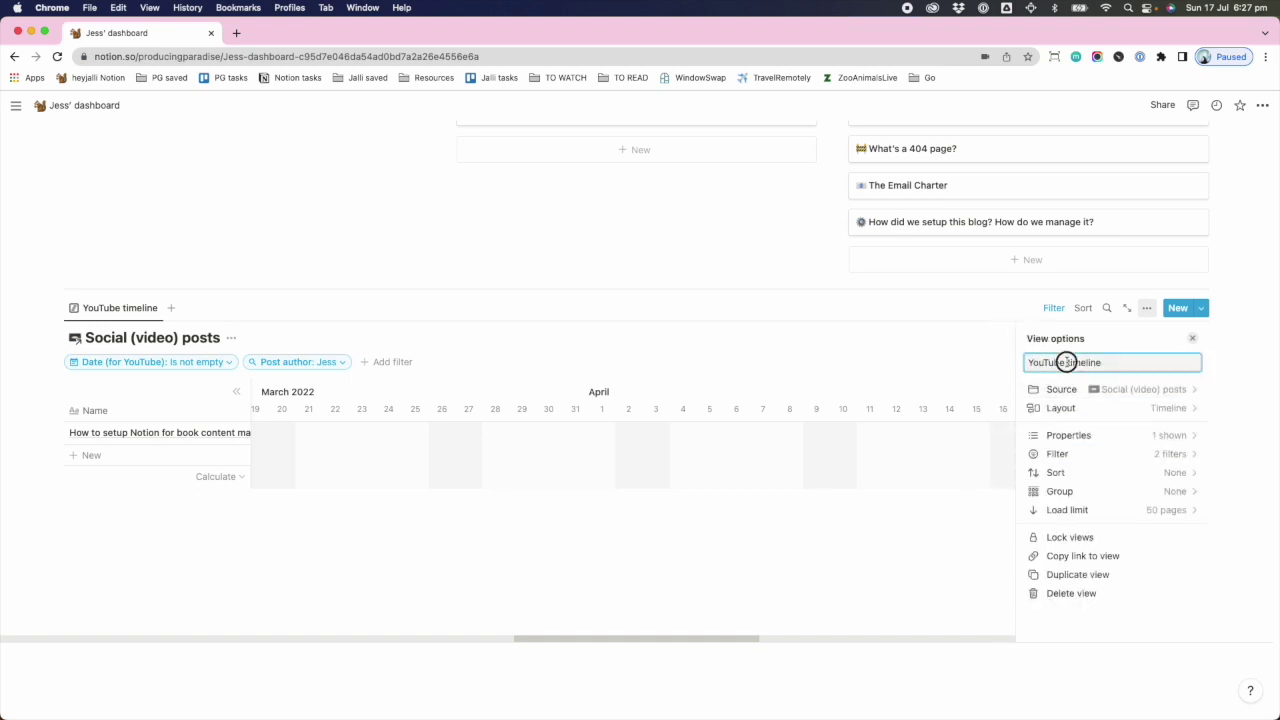
type("posting")
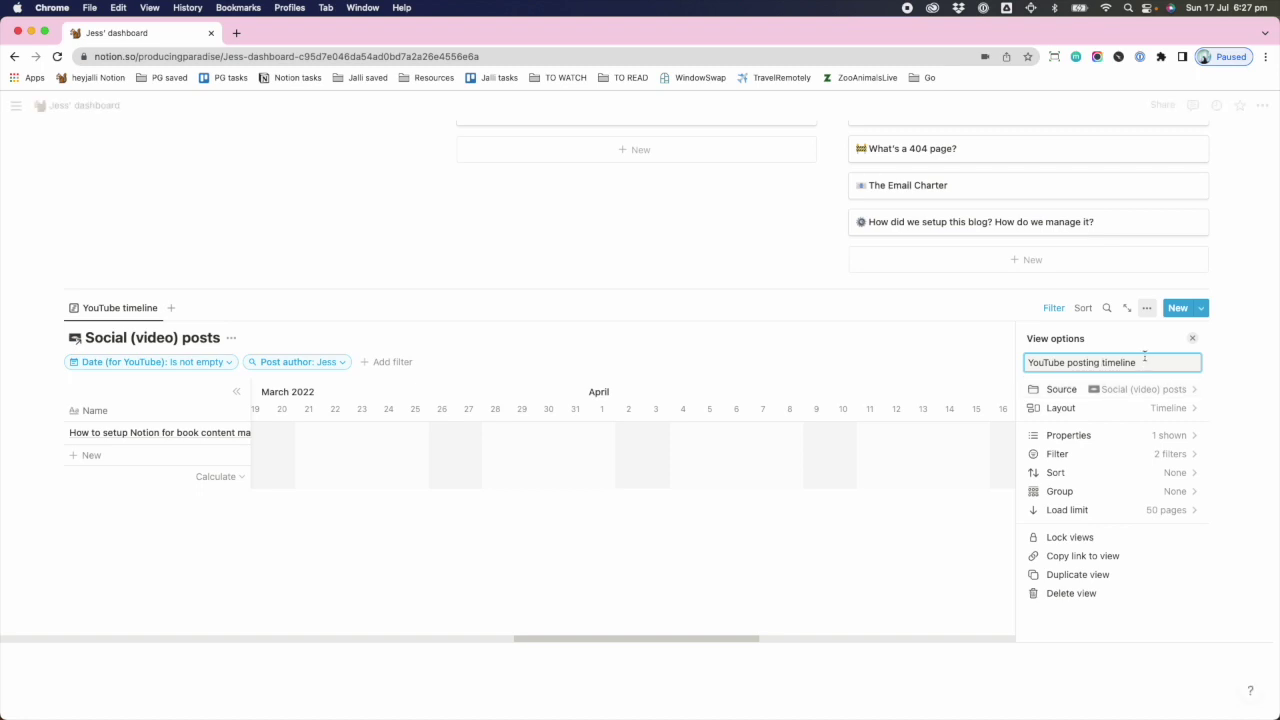
left_click(1142, 343)
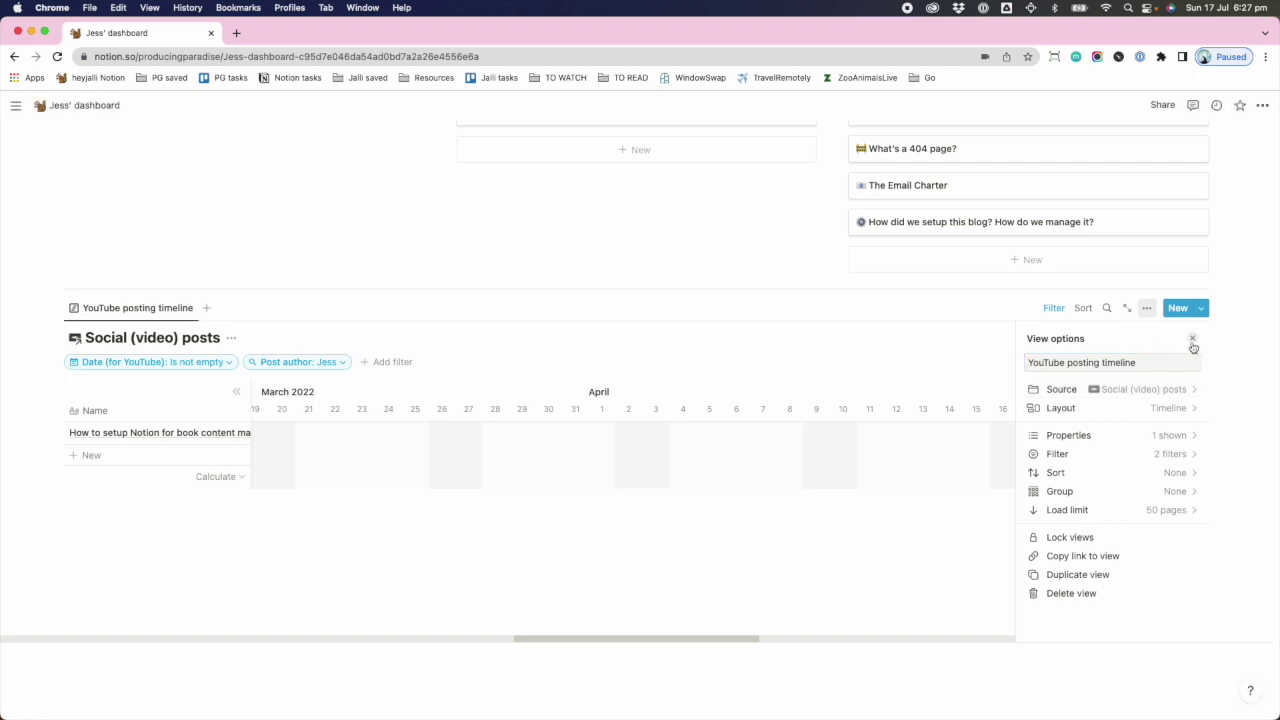
left_click(1176, 473)
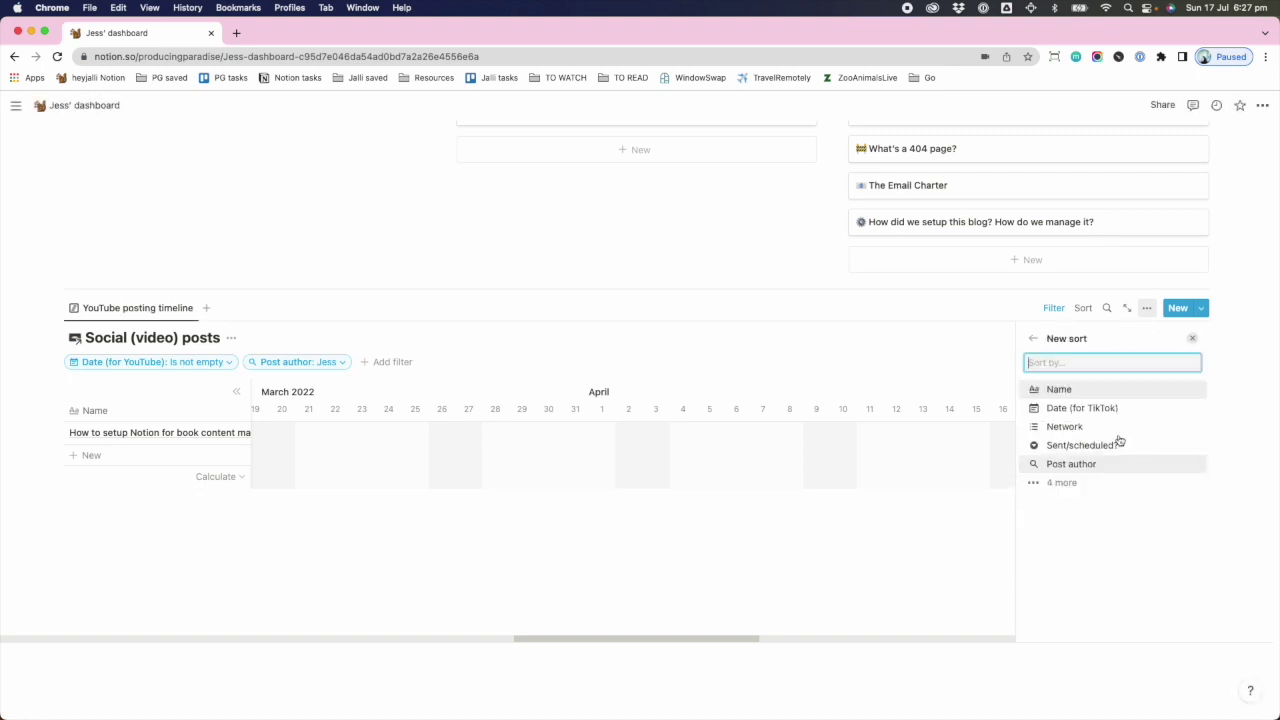
- Sort the timeline by Date (for YouTube) ascending
left_click(1062, 482)
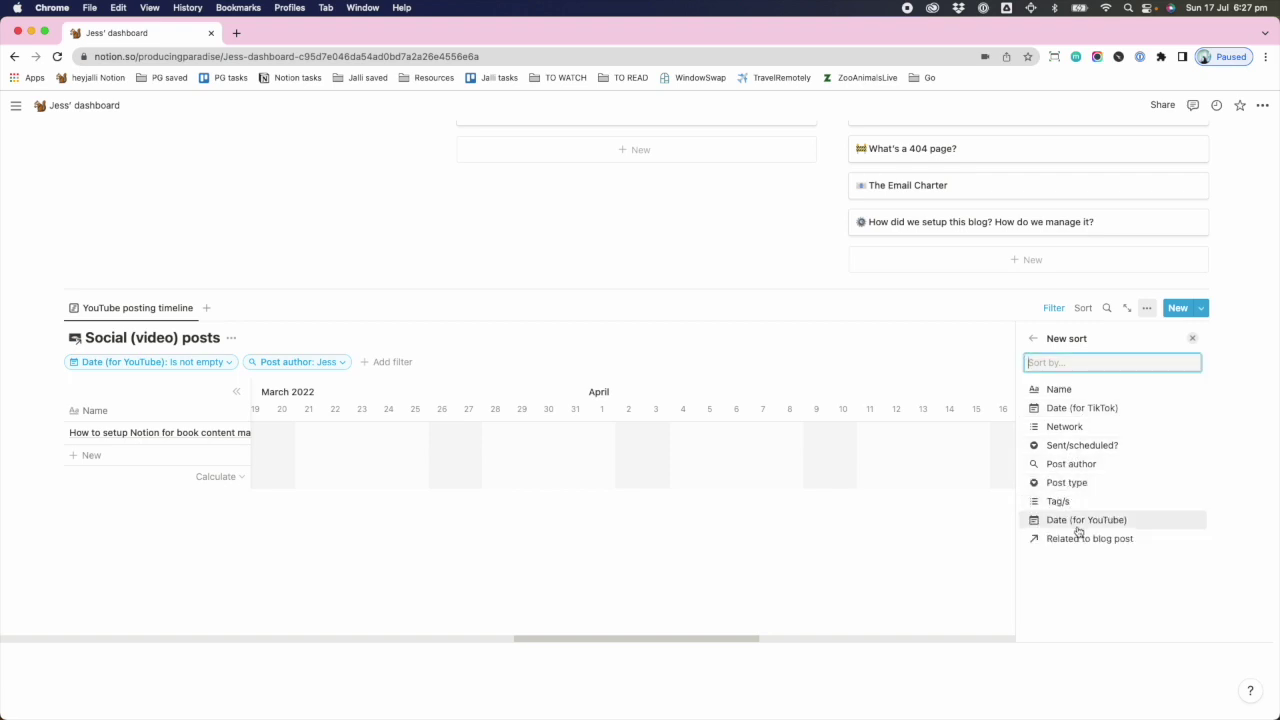
left_click(1078, 524)
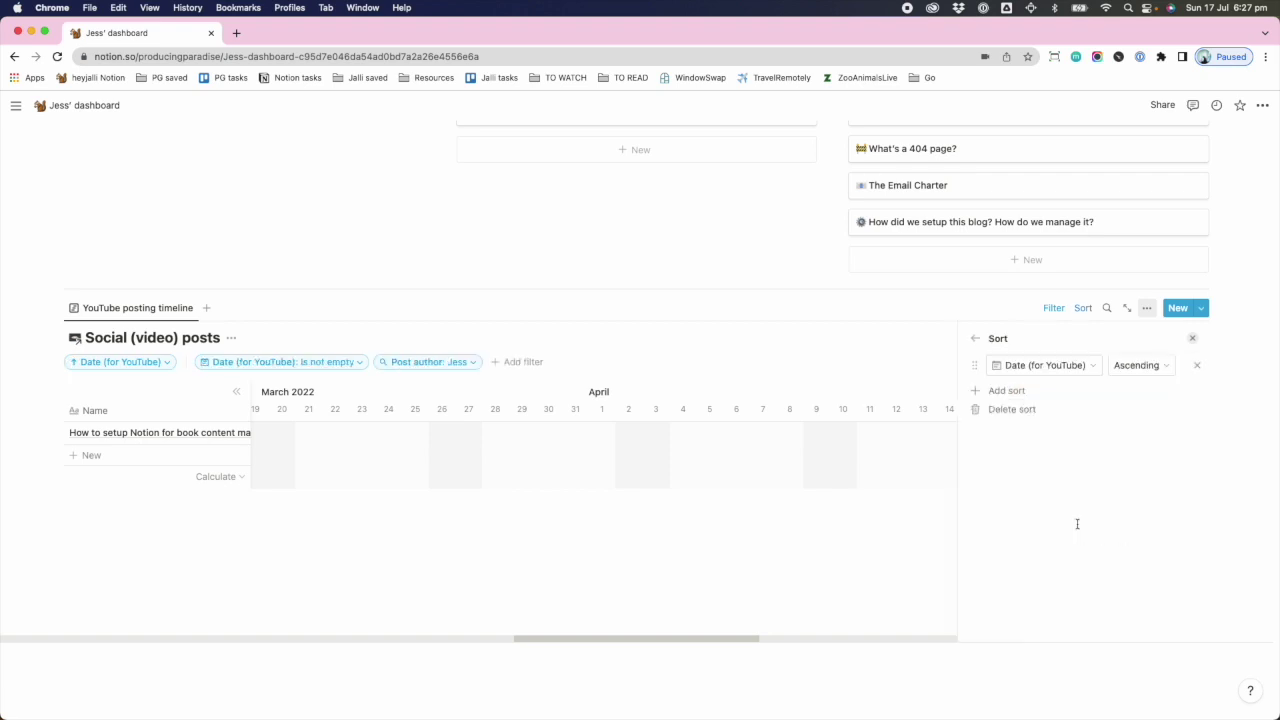
left_click(977, 340)
left_click(1194, 338)
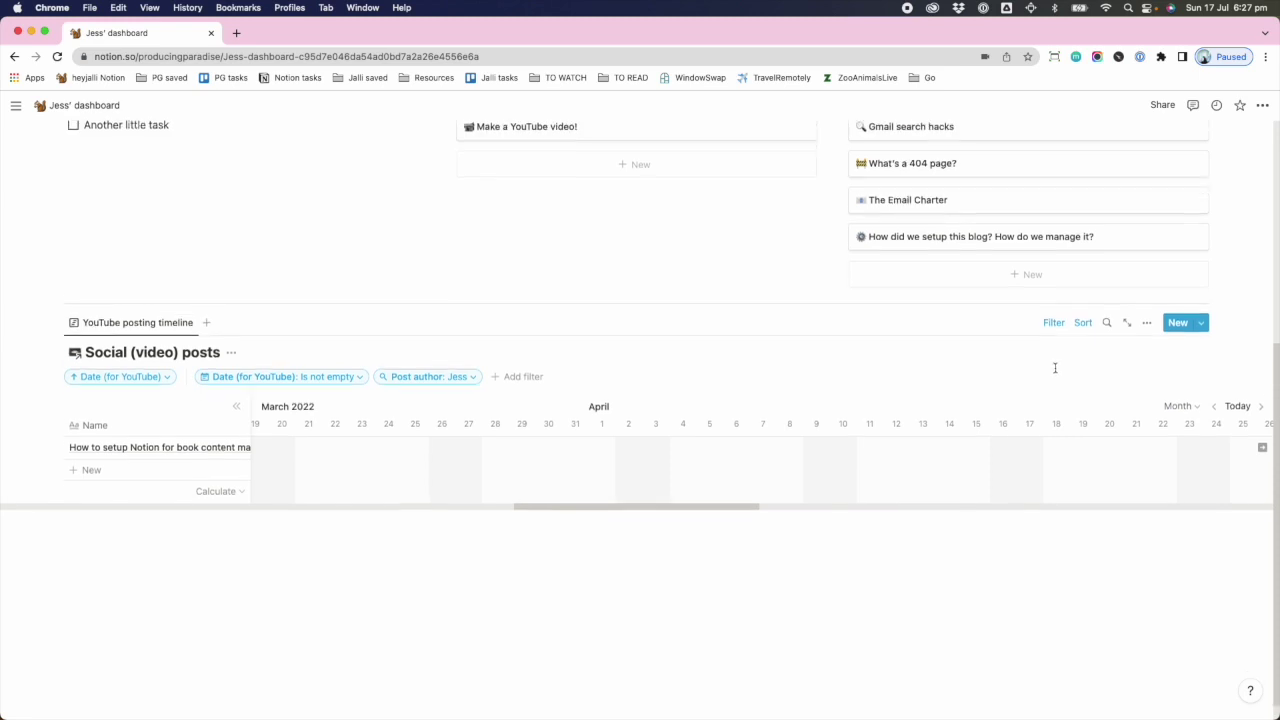
- Jump the timeline to today, then open Social (video) posts as a full page
left_click(1237, 475)
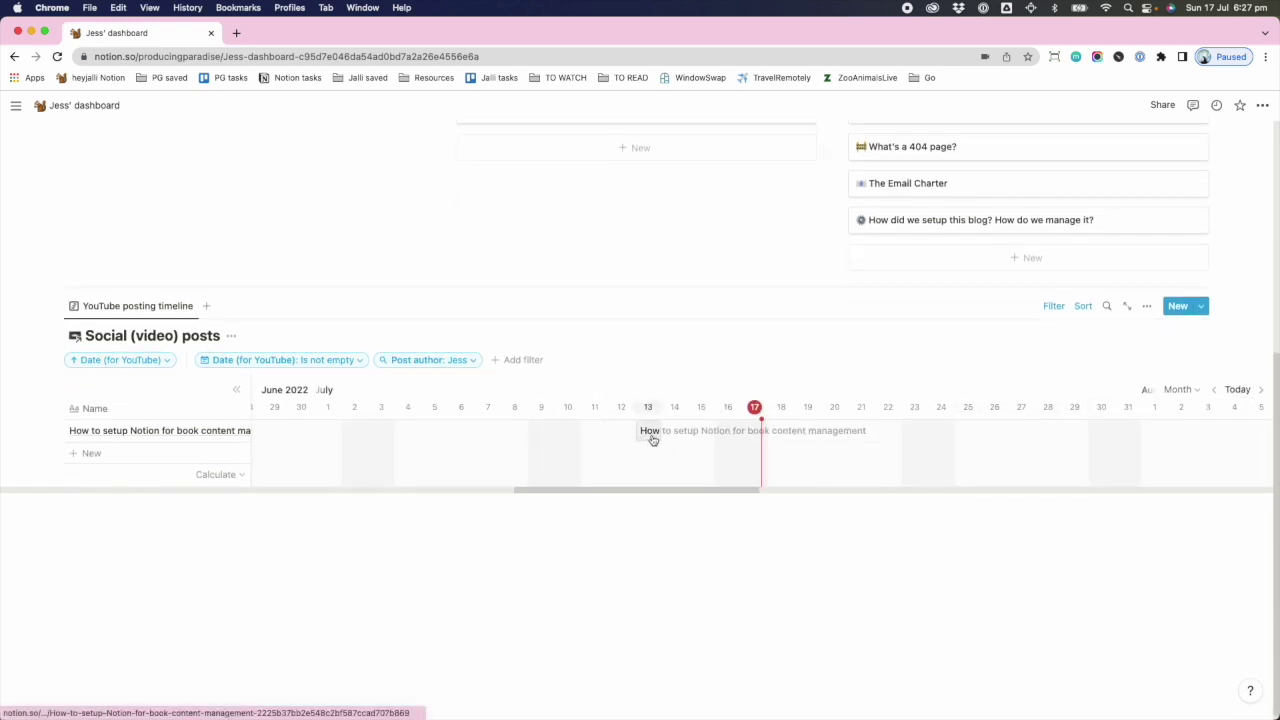
scroll(650, 437, "down", 1)
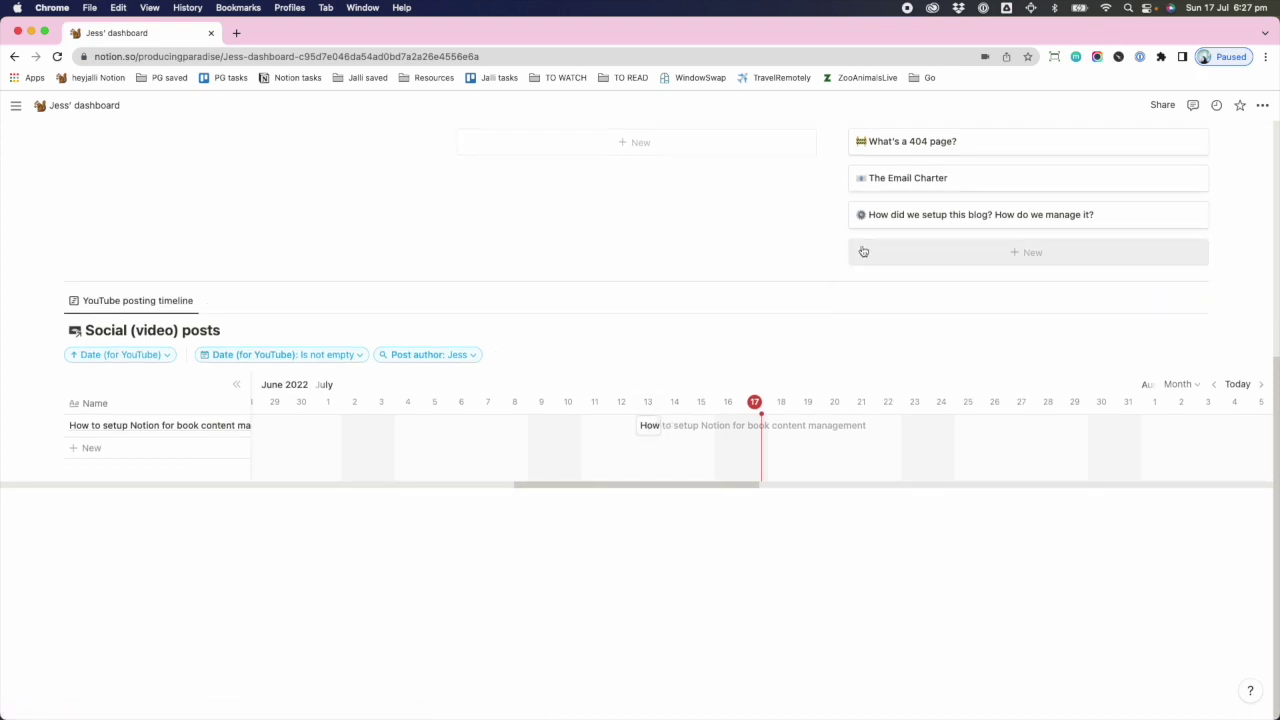
left_click(160, 330)
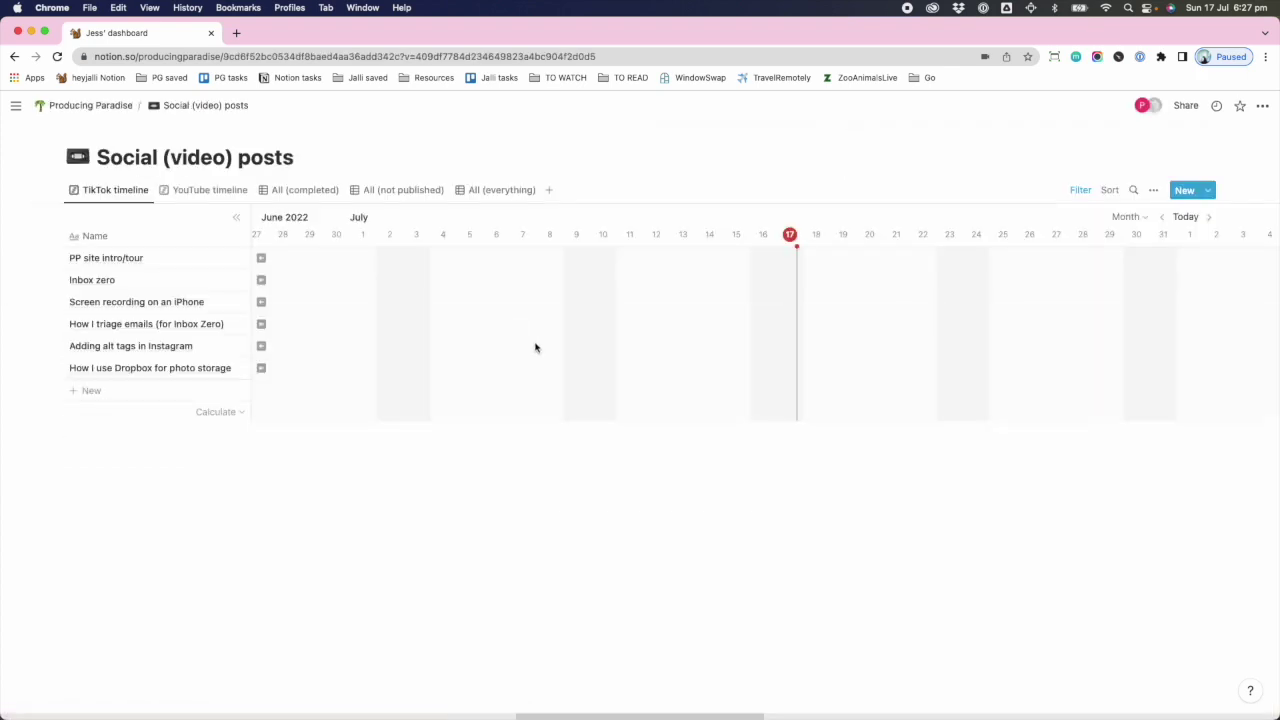
- On the YouTube timeline, create the post 'How to setup a personal dashboard in Notion' and open it
left_click(182, 192)
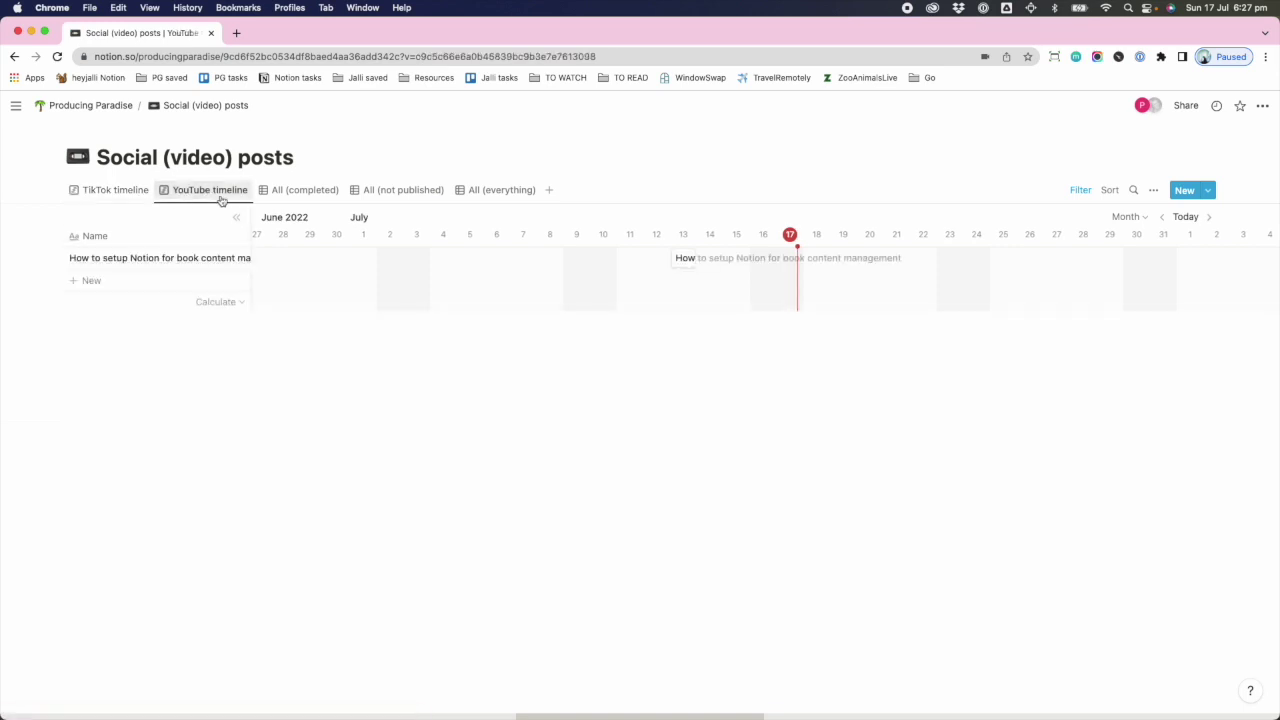
left_click(120, 281)
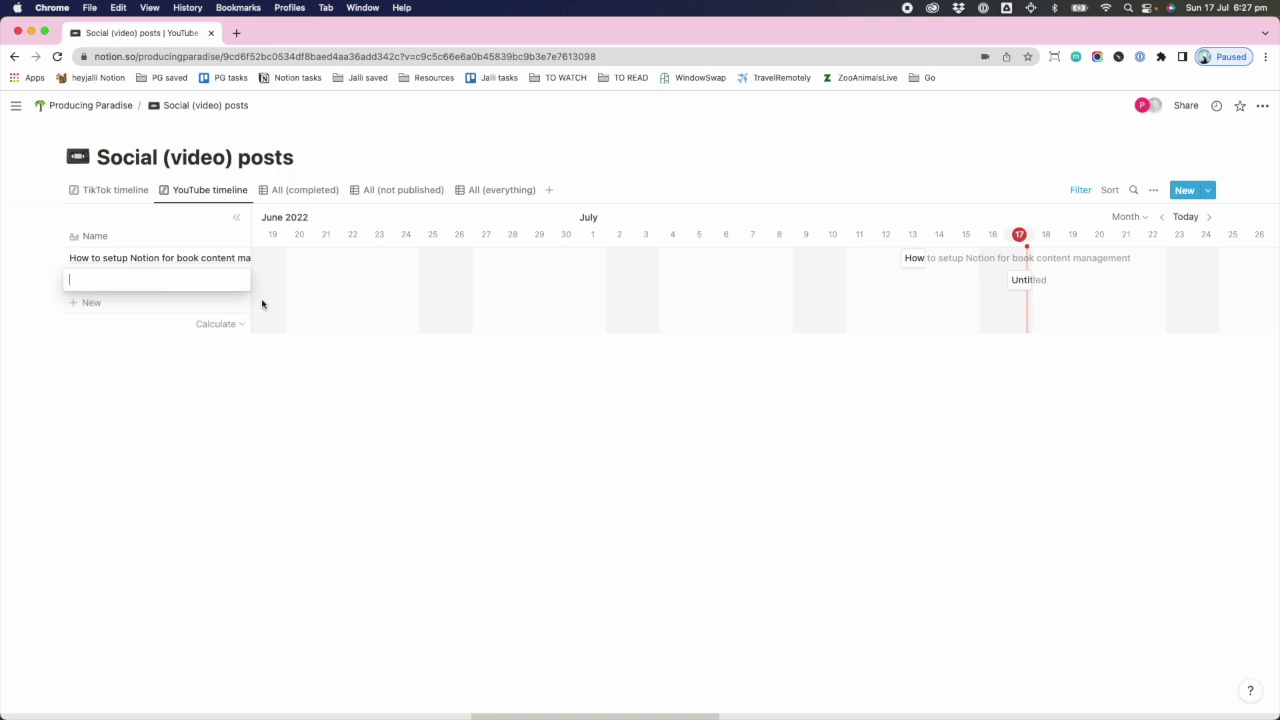
type("How to setup a personal")
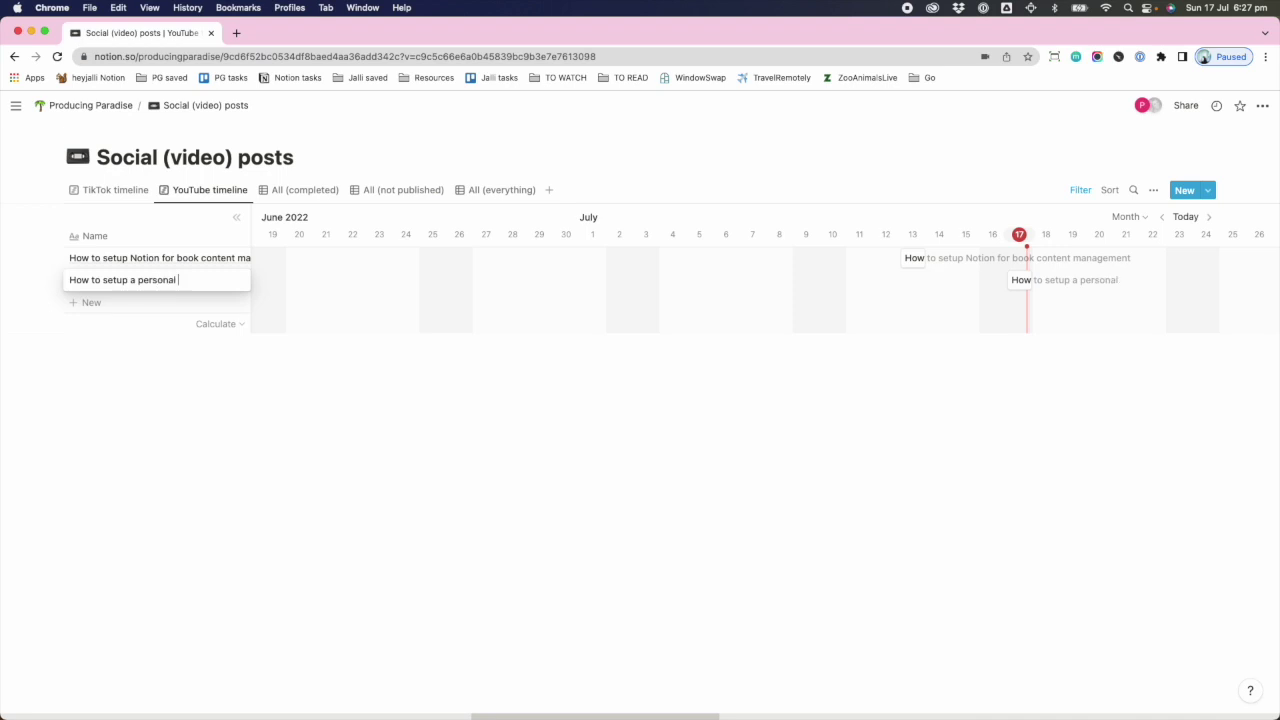
type(" dashboard in Notion")
left_click(320, 391)
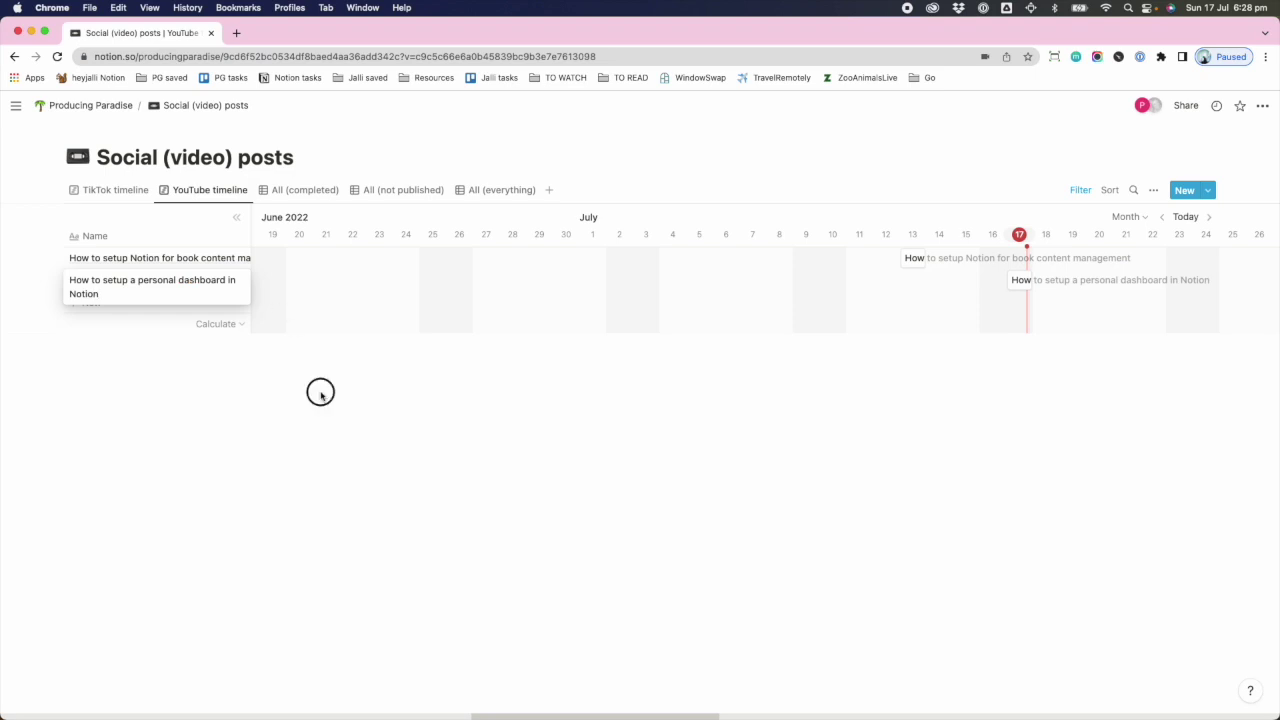
left_click(227, 281)
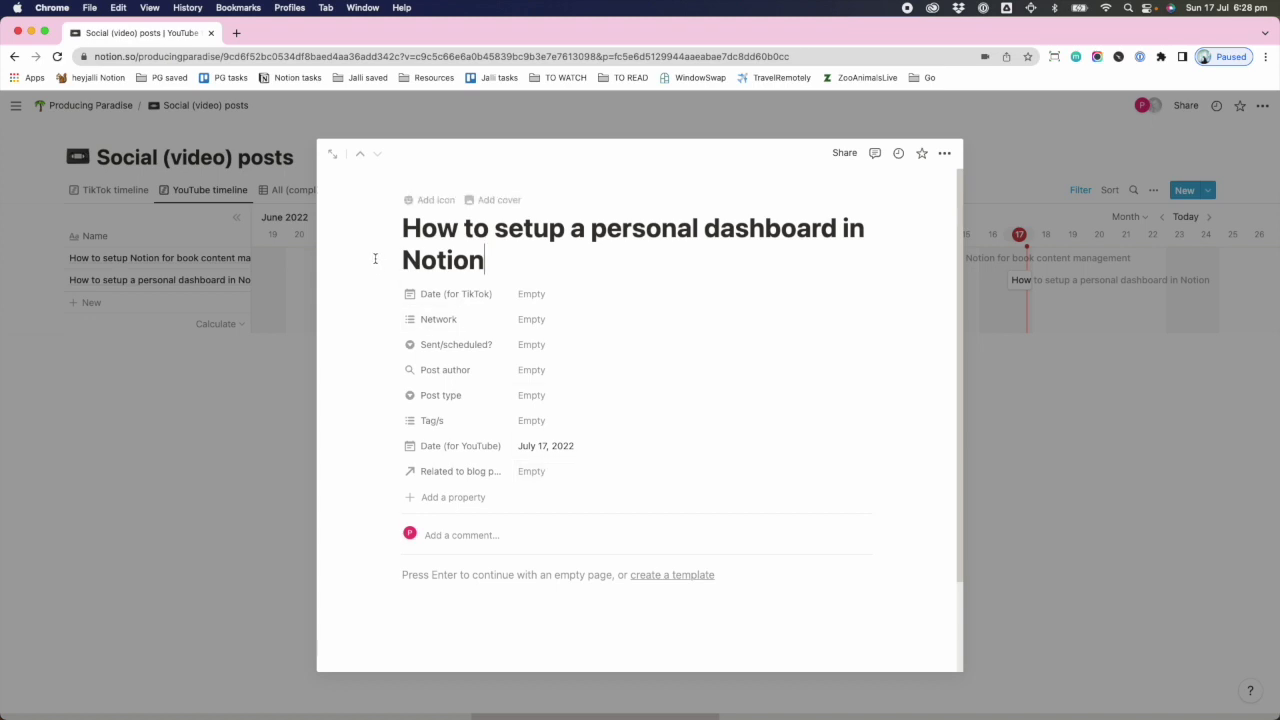
- Link the personal dashboard blog post as Related to blog post and move Post author below it
left_click(550, 476)
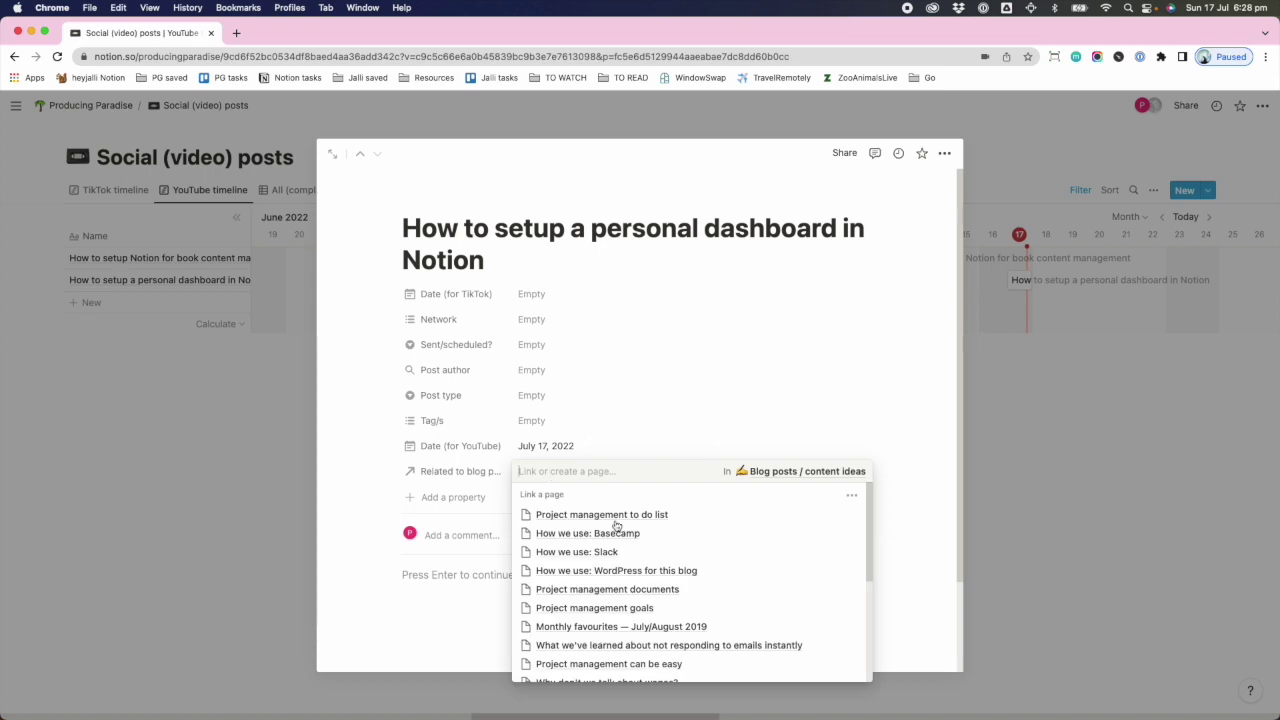
type("how to setup")
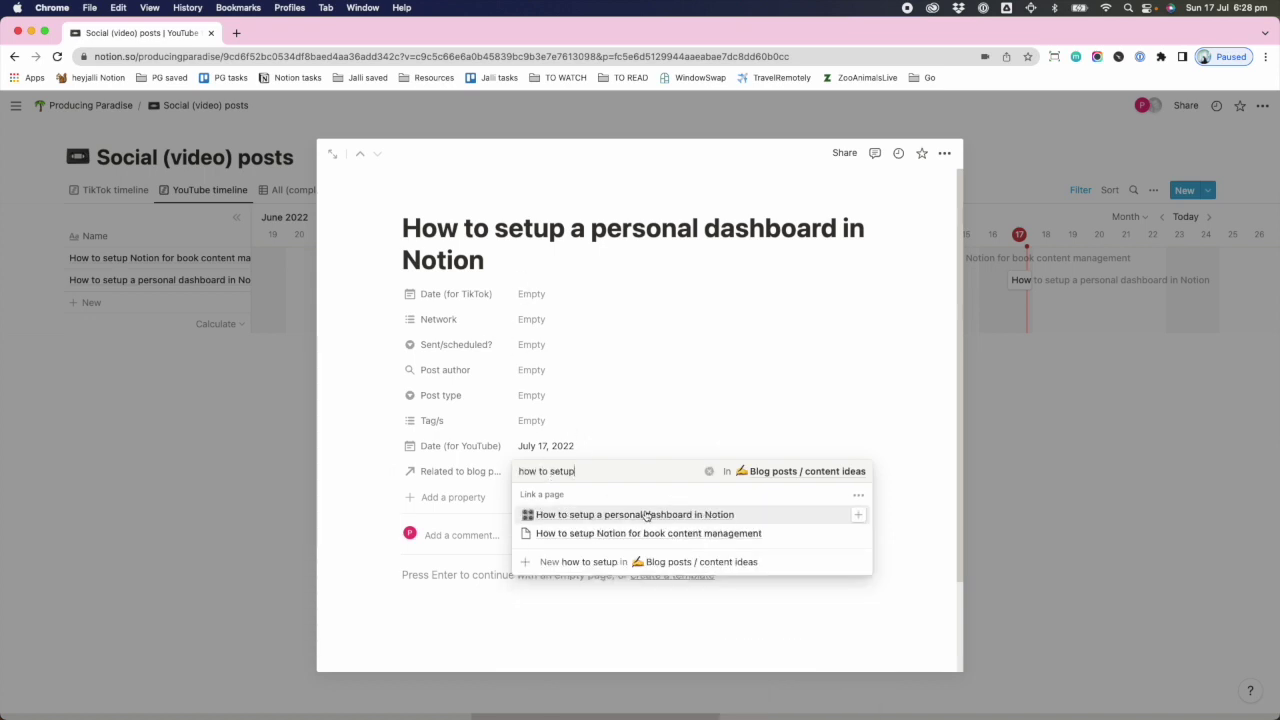
left_click(672, 516)
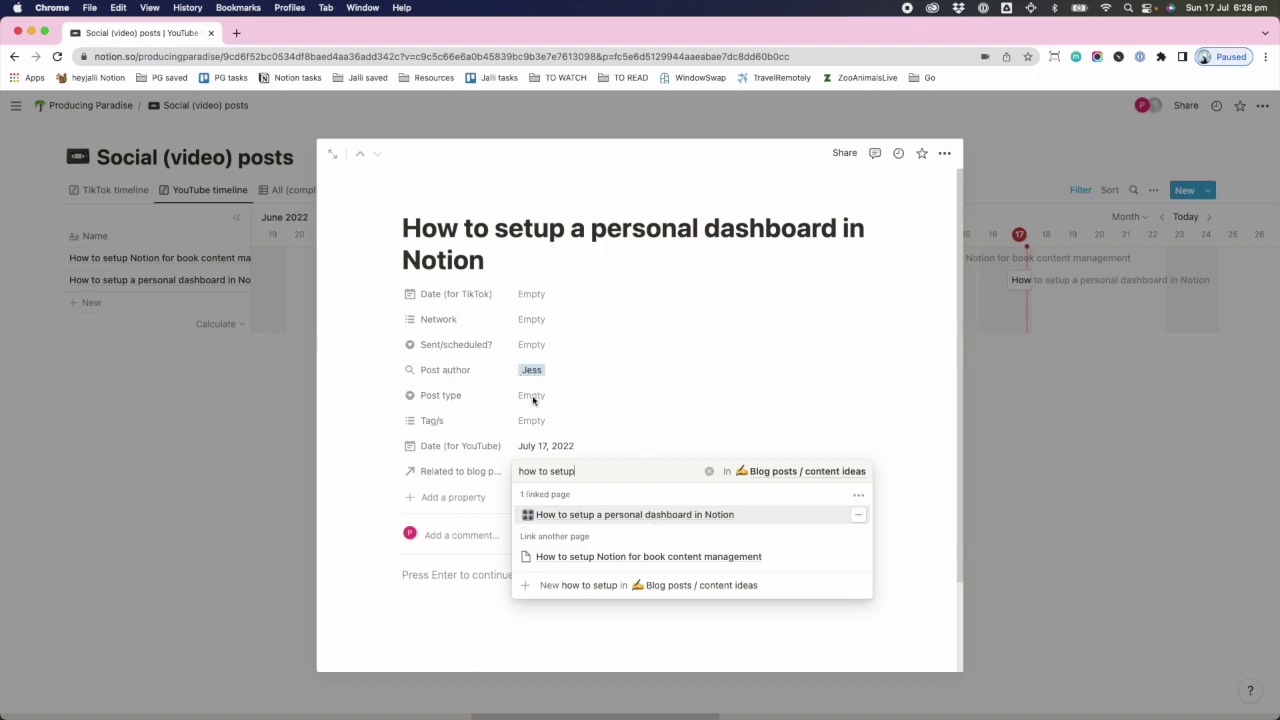
key("Escape")
left_click_drag(391, 372, 401, 472)
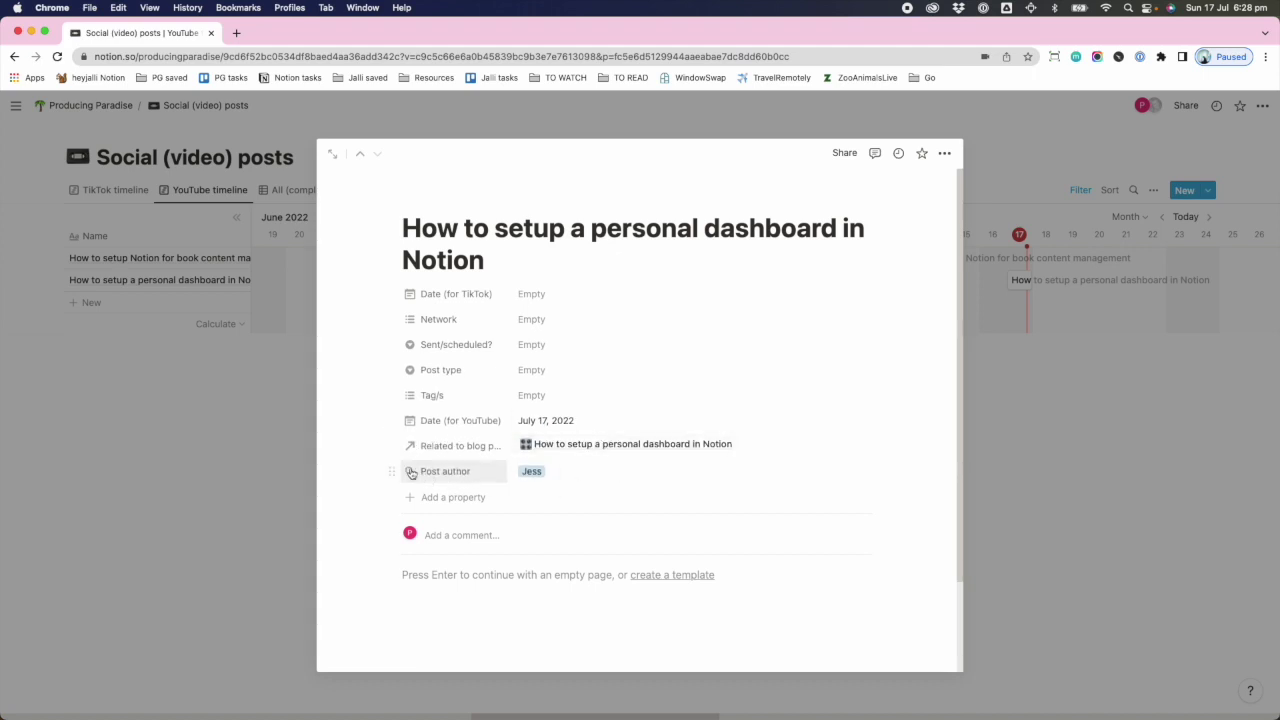
- Set Post type Link to a PP post, Sent/scheduled In progress and Network YouTube, then close the post
left_click(531, 370)
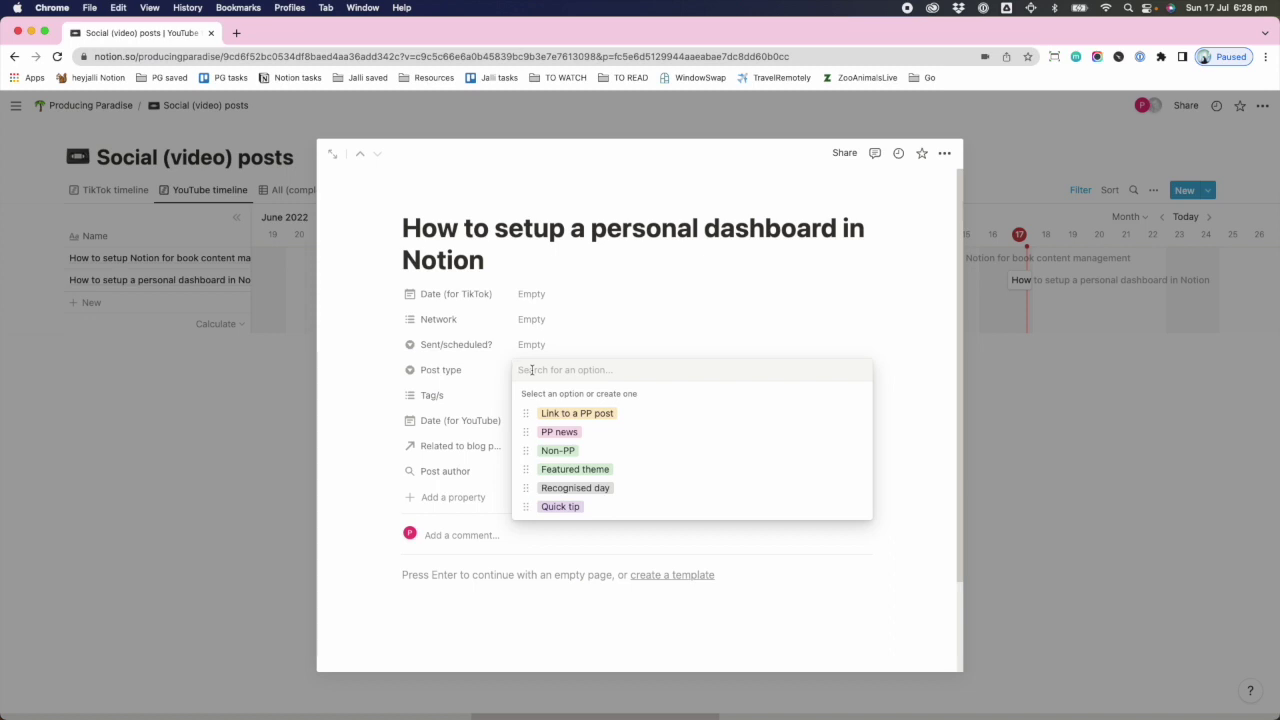
left_click(572, 413)
left_click(533, 344)
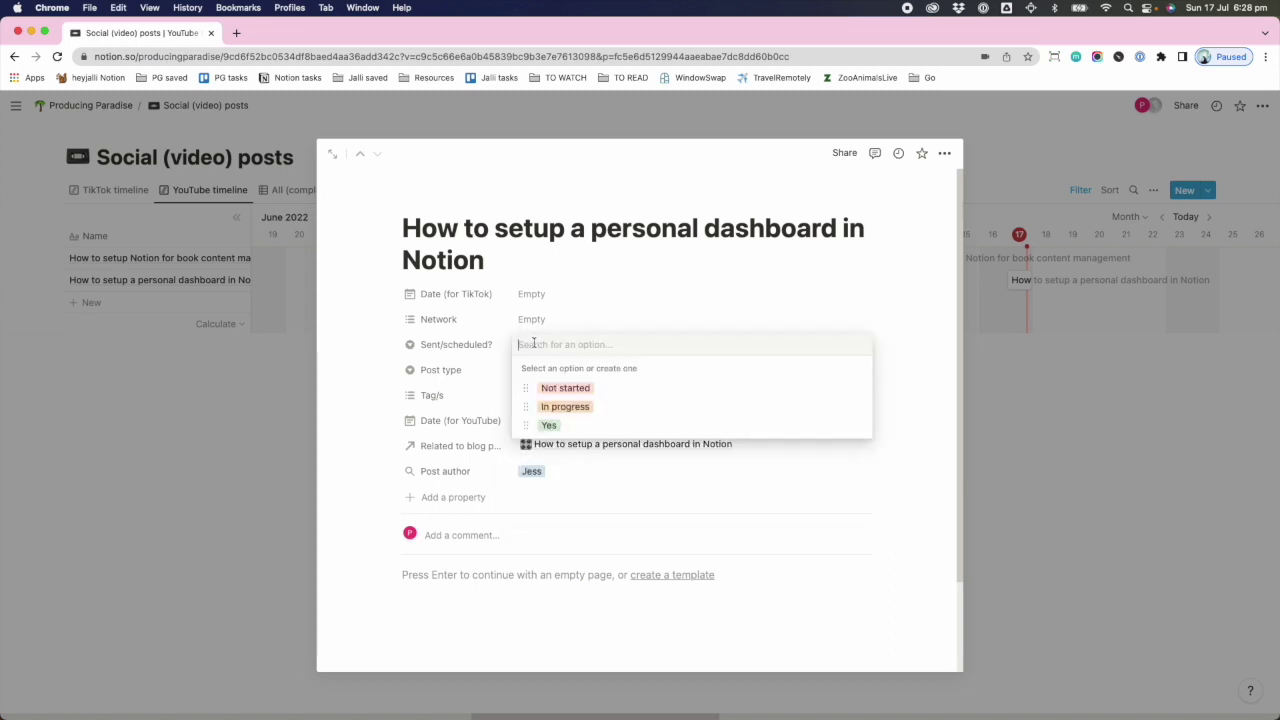
left_click(565, 406)
left_click(528, 322)
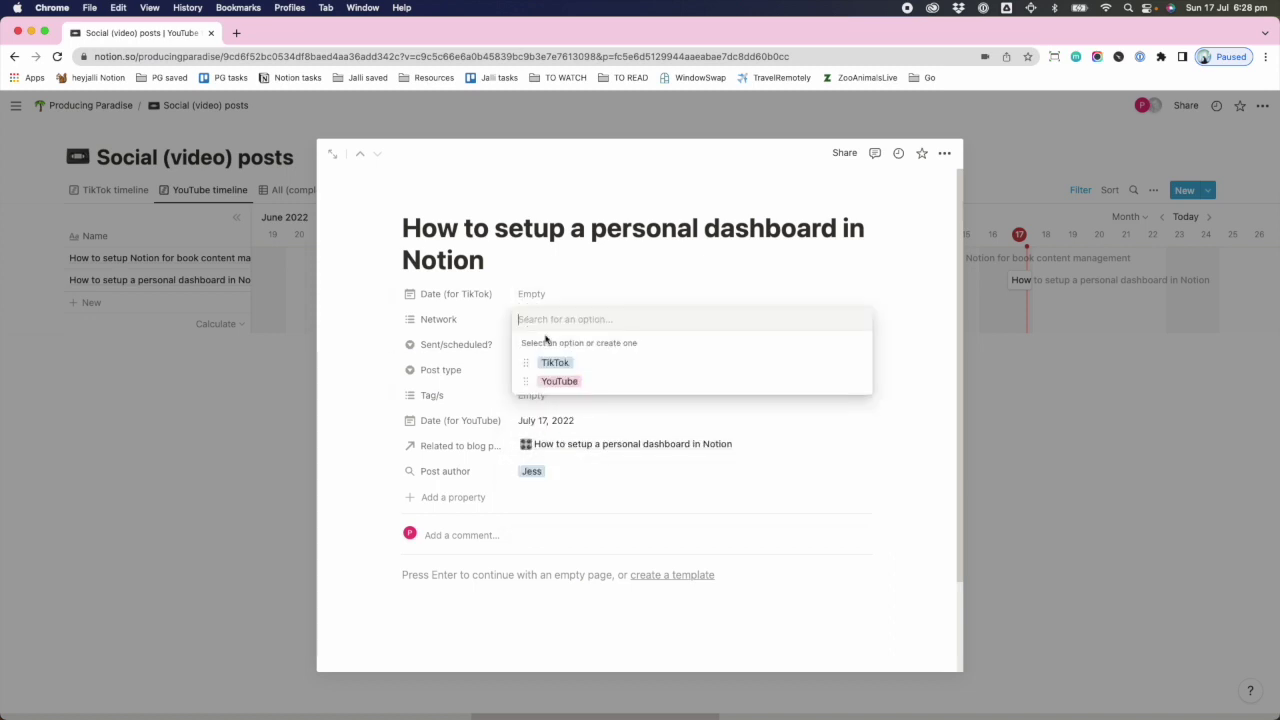
left_click(559, 381)
left_click(529, 278)
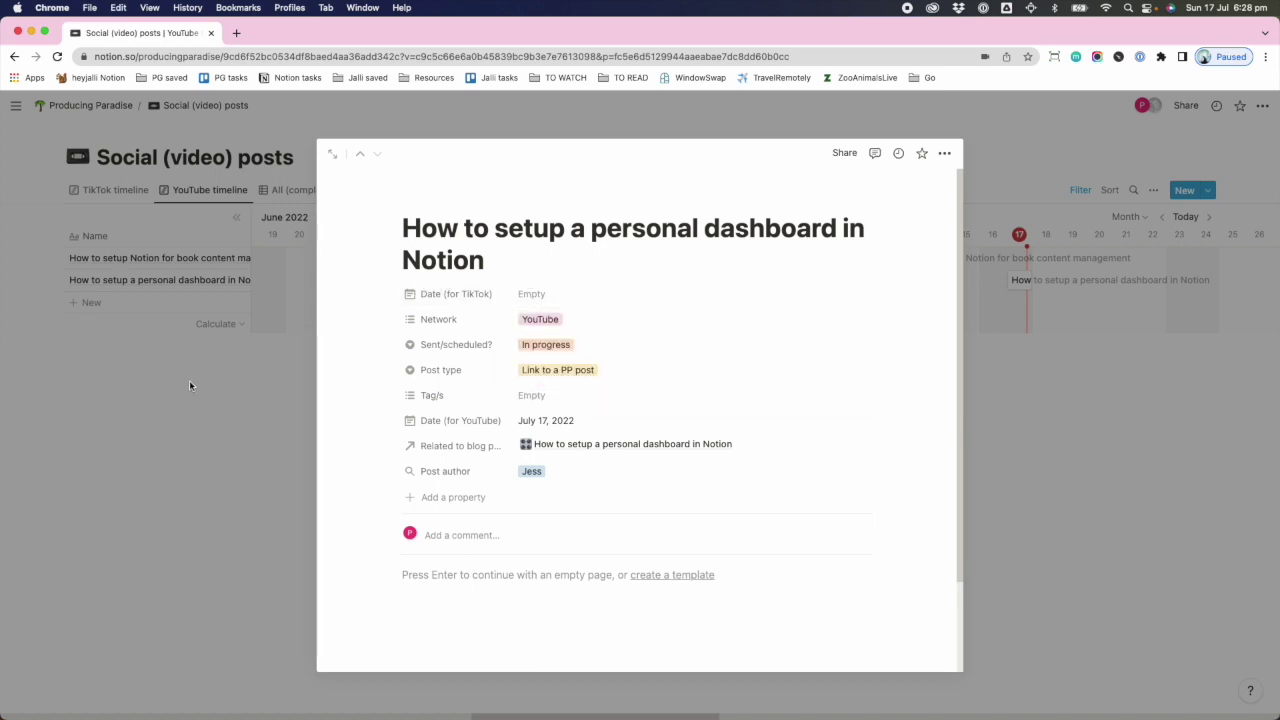
left_click(204, 408)
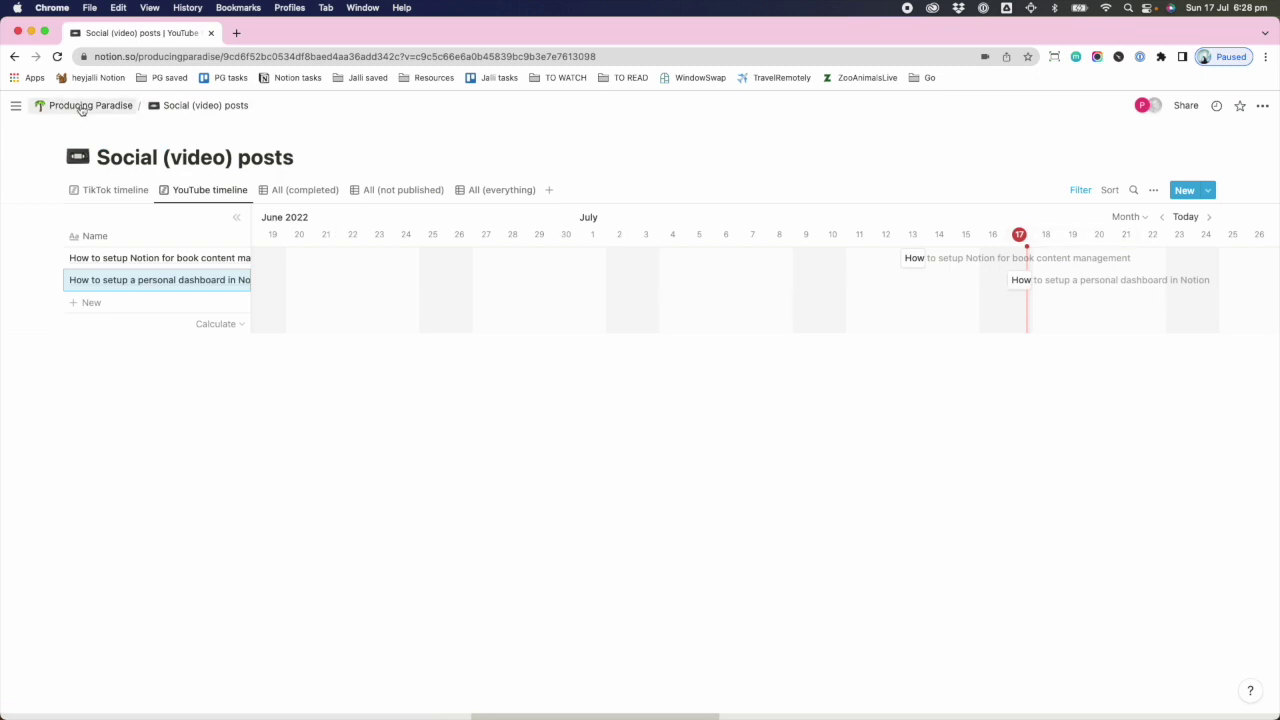
- Reopen the dashboard page from the sidebar and scroll to the July 17 post in its timeline
left_click(17, 108)
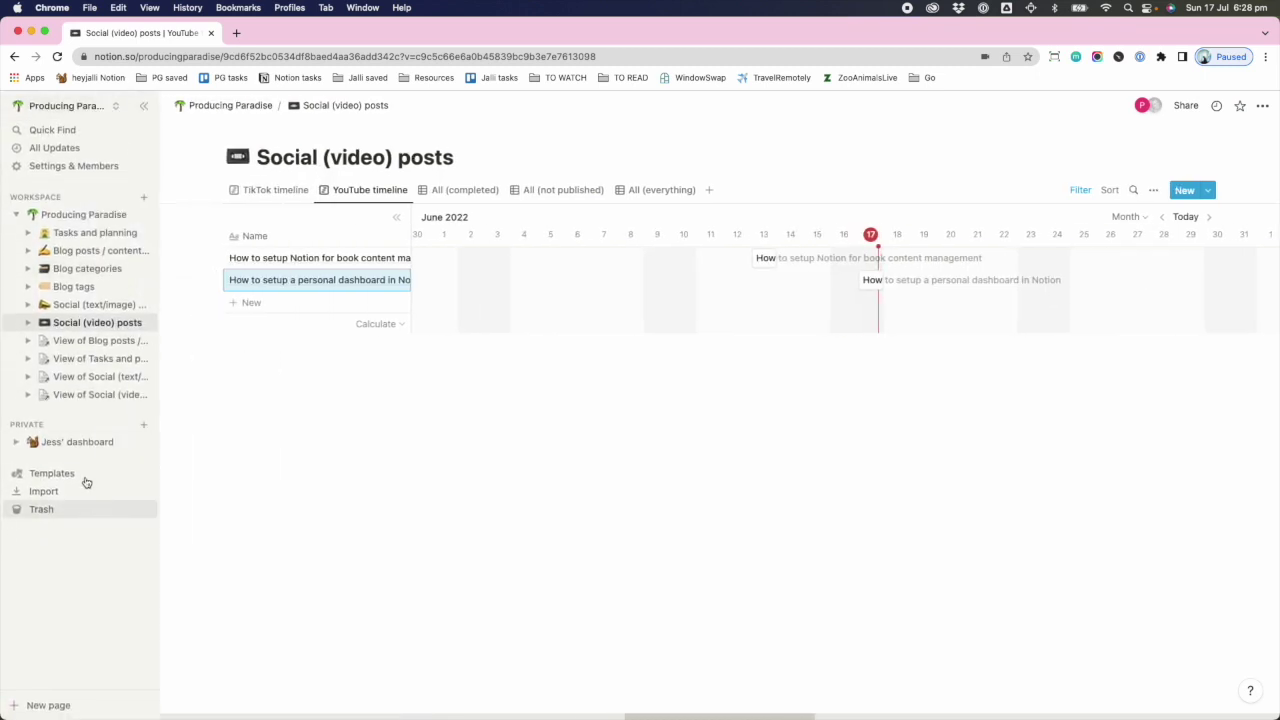
left_click(55, 447)
left_click(139, 108)
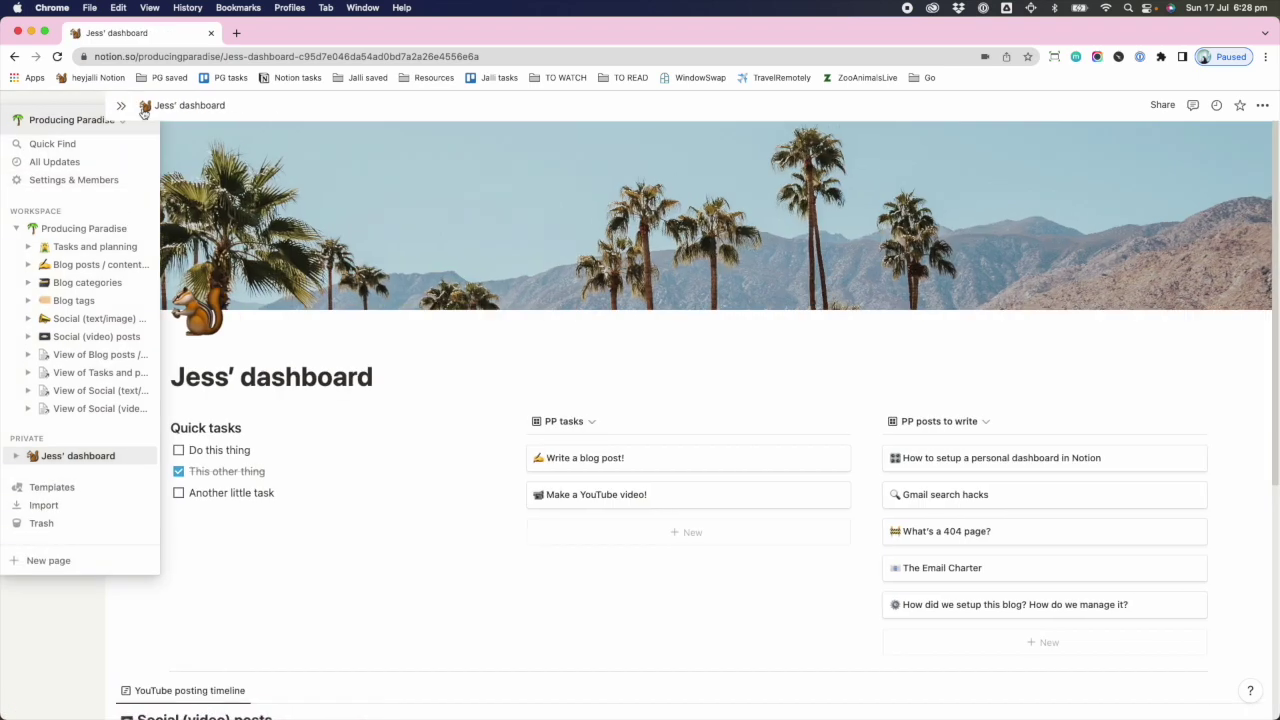
scroll(566, 368, "down", 5)
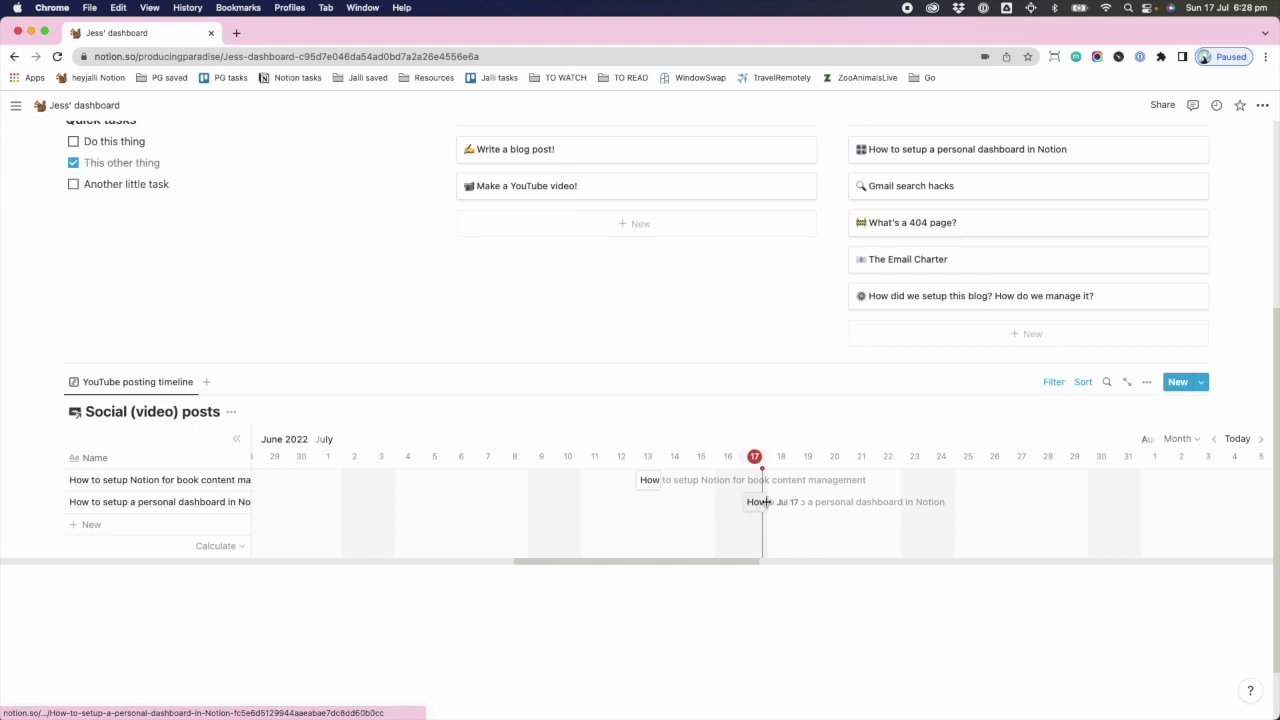
scroll(414, 530, "down", 1)
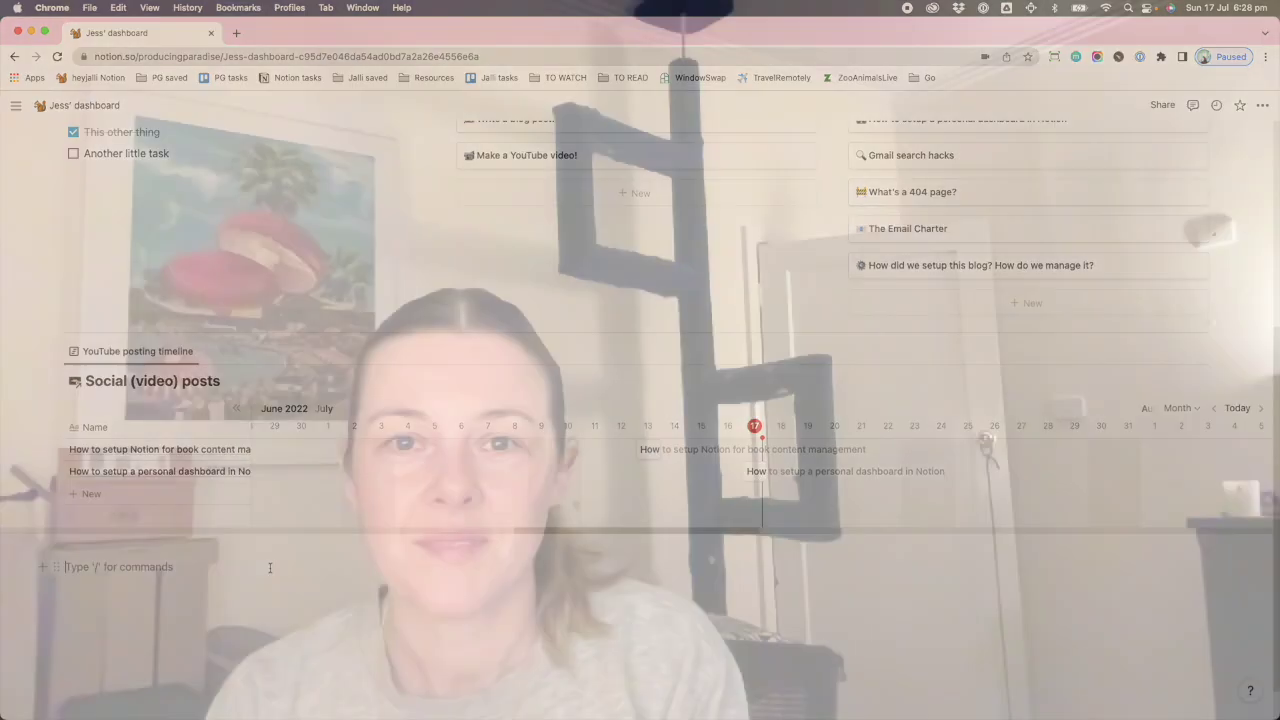